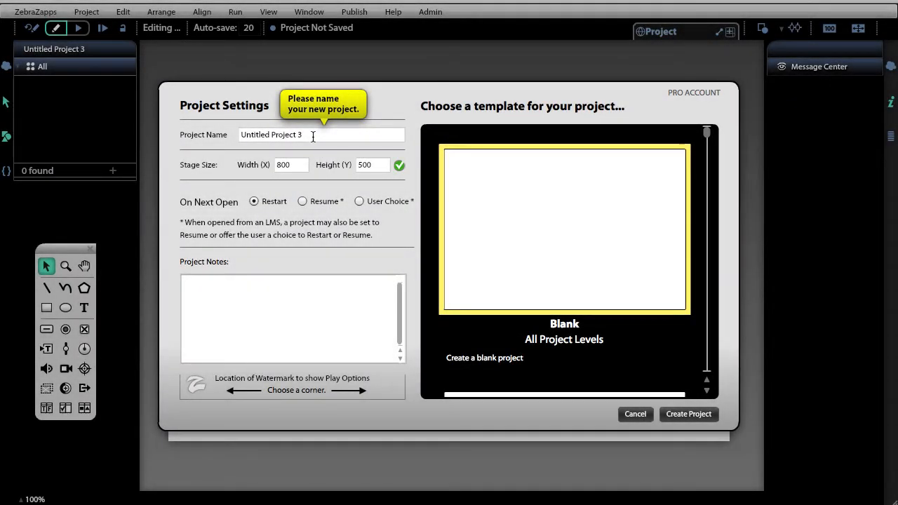
# - Name the new project "Matching Interaction" and create it from the Blank template
pyautogui.click(313, 134)
pyautogui.moveTo(313, 135); pyautogui.dragTo(117, 130)
pyautogui.write('Mat')
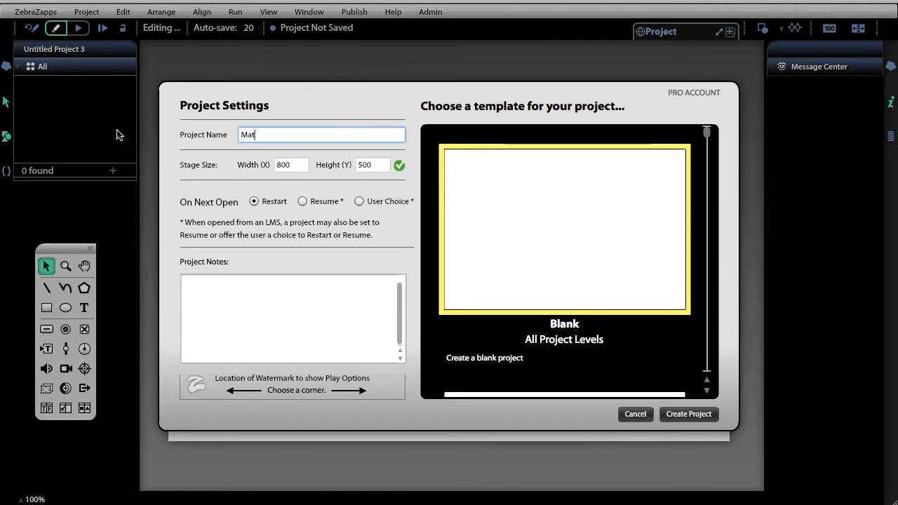
pyautogui.write('ching Interaction')
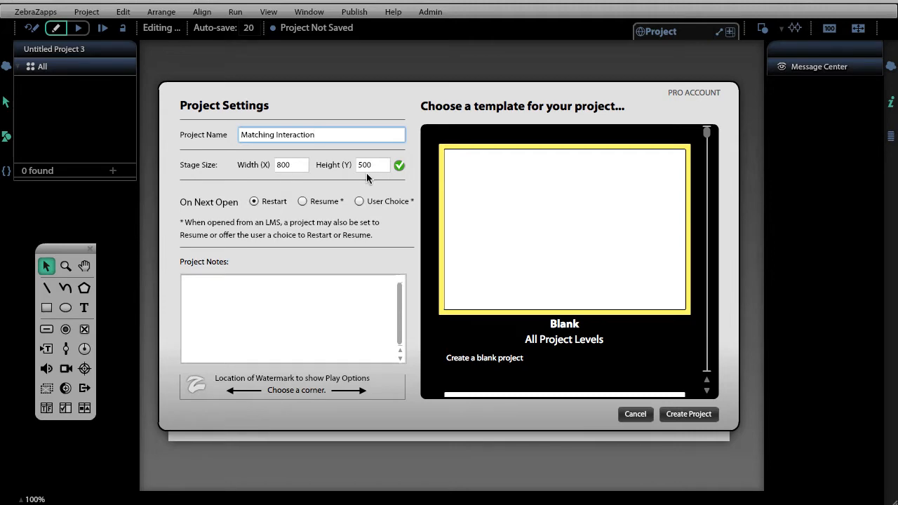
pyautogui.click(679, 415)
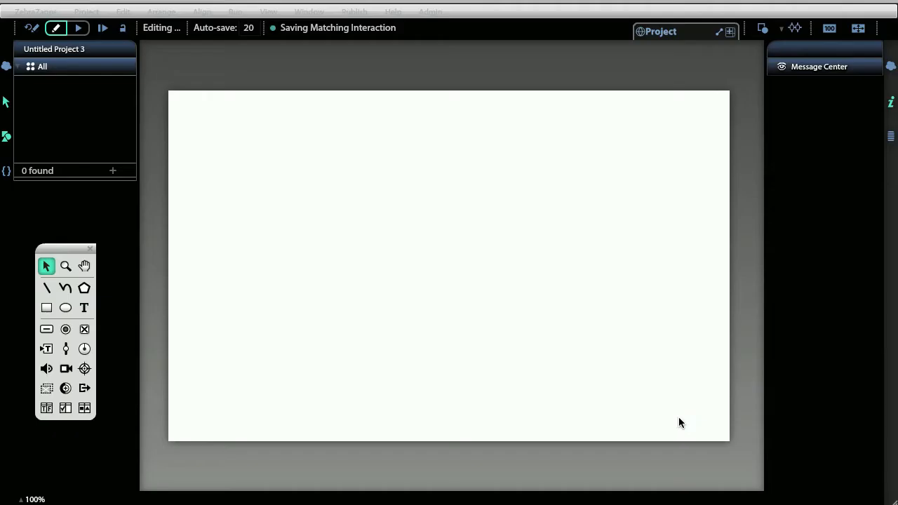
# - Import all six images in the Matching folder, from Austen.png through Gaskell.png, into the project's resources
pyautogui.click(113, 173)
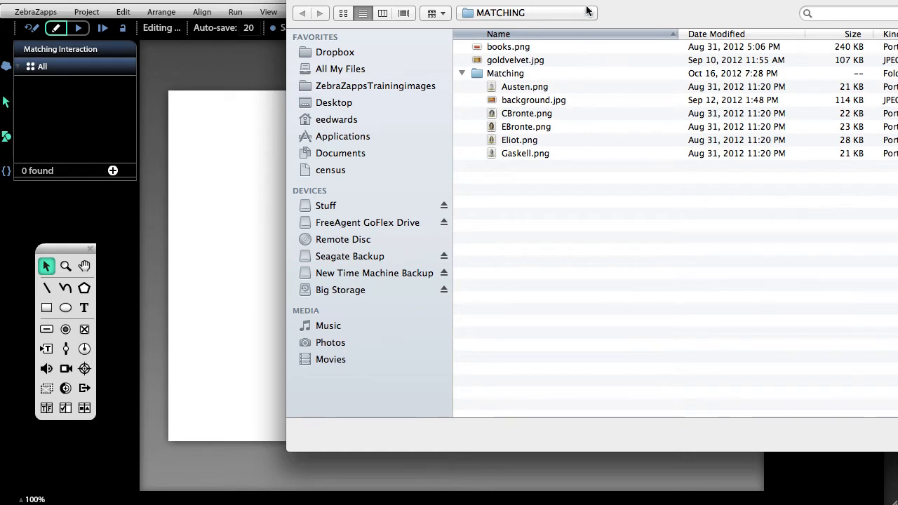
pyautogui.moveTo(588, 4); pyautogui.dragTo(402, 25)
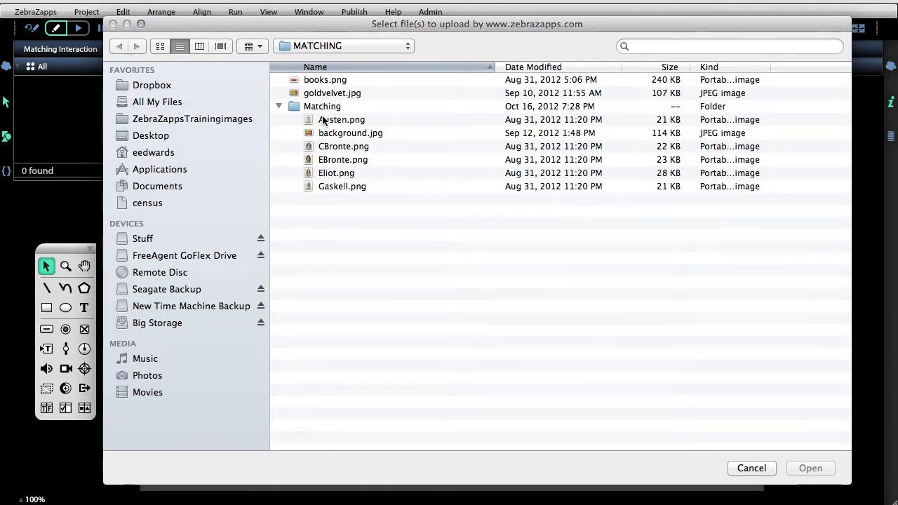
pyautogui.click(323, 121)
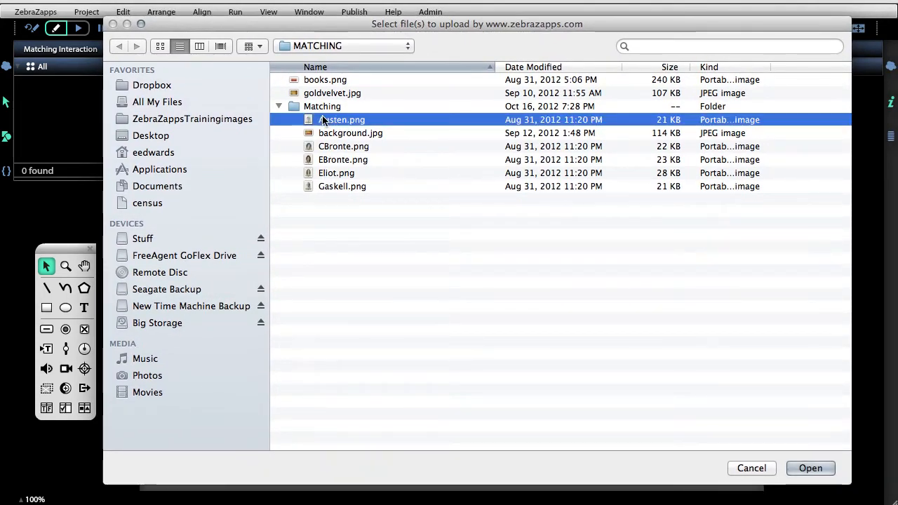
pyautogui.keyDown('shift'); pyautogui.click(332, 189); pyautogui.keyUp('shift')
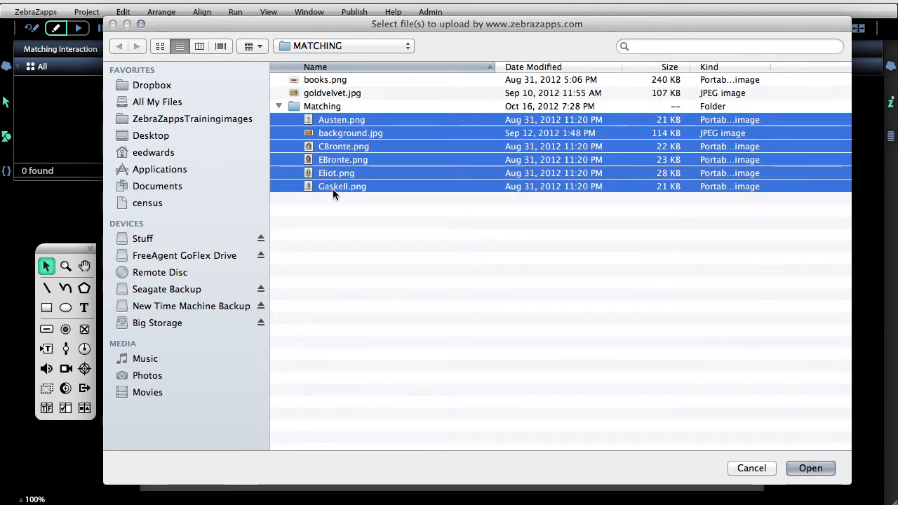
pyautogui.click(810, 468)
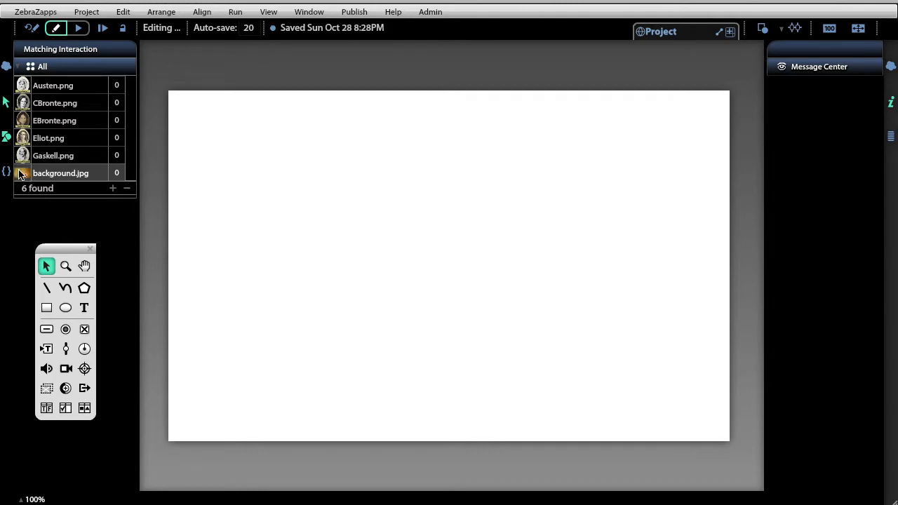
# - Place background.jpg on the stage and nudge it to X 400, Y 250 so that it covers the stage exactly
pyautogui.moveTo(23, 174); pyautogui.dragTo(446, 268)
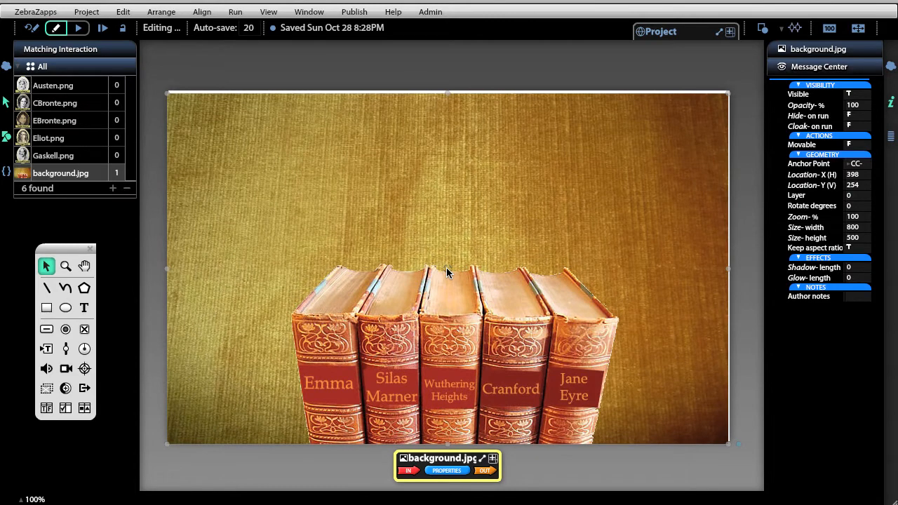
pyautogui.press('Right')
pyautogui.press('Right')
pyautogui.press('Up')
pyautogui.press('Up')
pyautogui.press('Up')
pyautogui.press('Up')
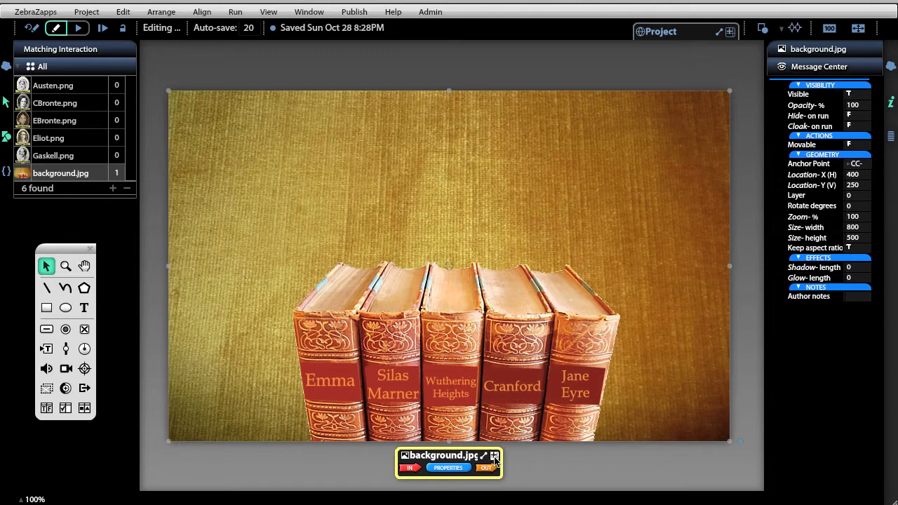
pyautogui.click(605, 460)
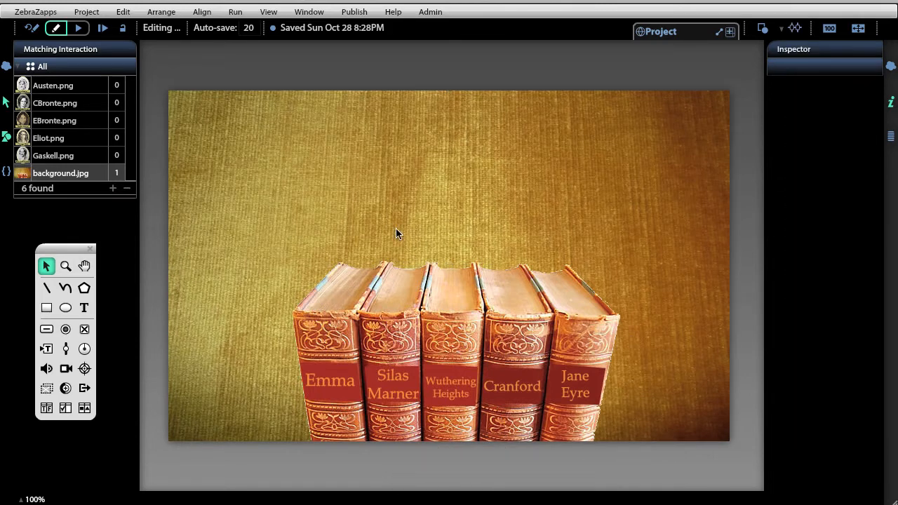
# - Add a text box about 771 wide across the stage's upper edge reading "Drag the dots to connect each author to the novel she wrote."
pyautogui.click(84, 308)
pyautogui.moveTo(177, 104); pyautogui.dragTo(717, 119)
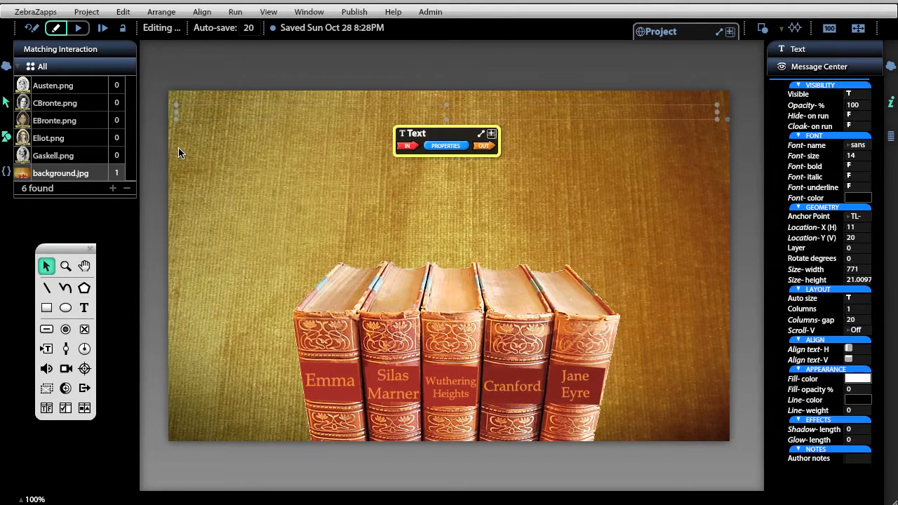
pyautogui.doubleClick(182, 112)
pyautogui.write('Drag the dots to connect')
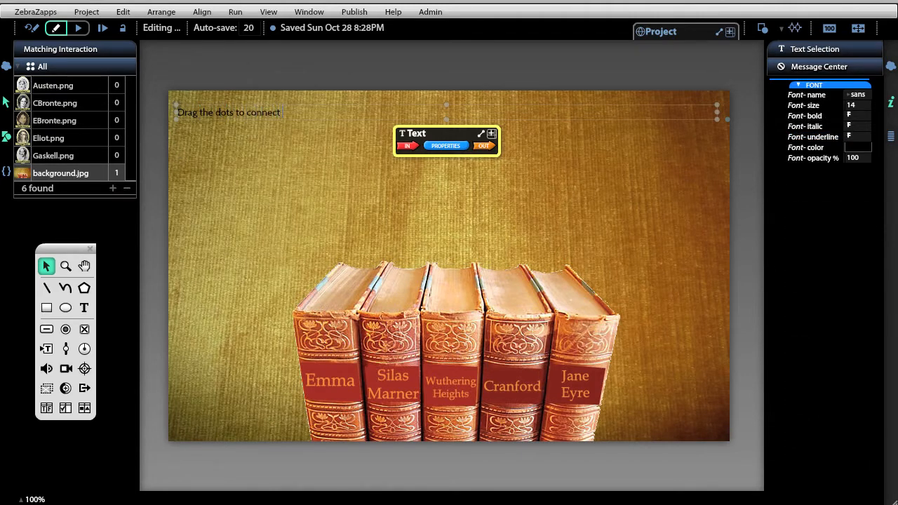
pyautogui.write('uthor to the novel she wrote.')
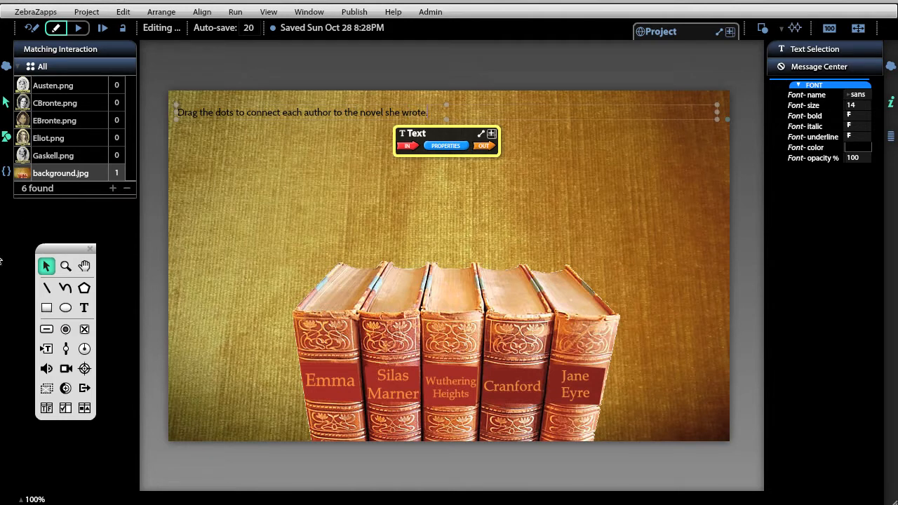
pyautogui.click(202, 211)
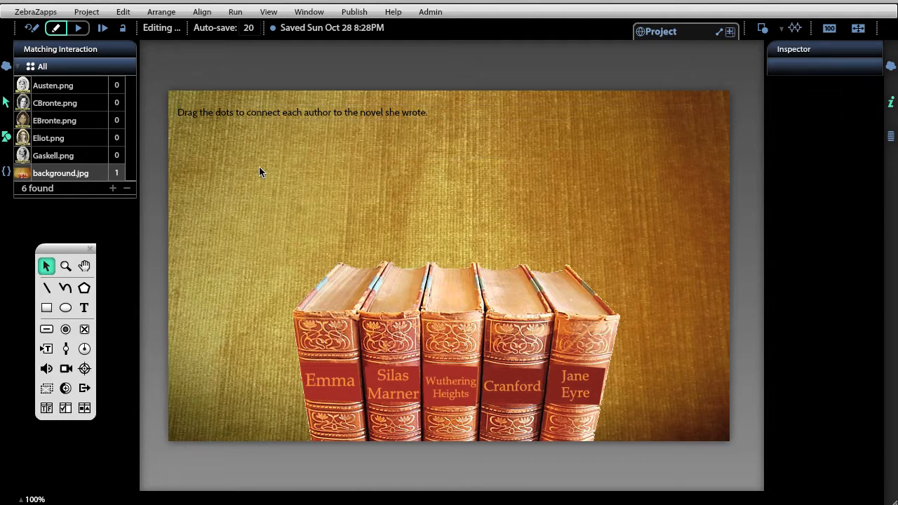
# - Set the instruction text's font size to 28 and its font color to white
pyautogui.click(276, 113)
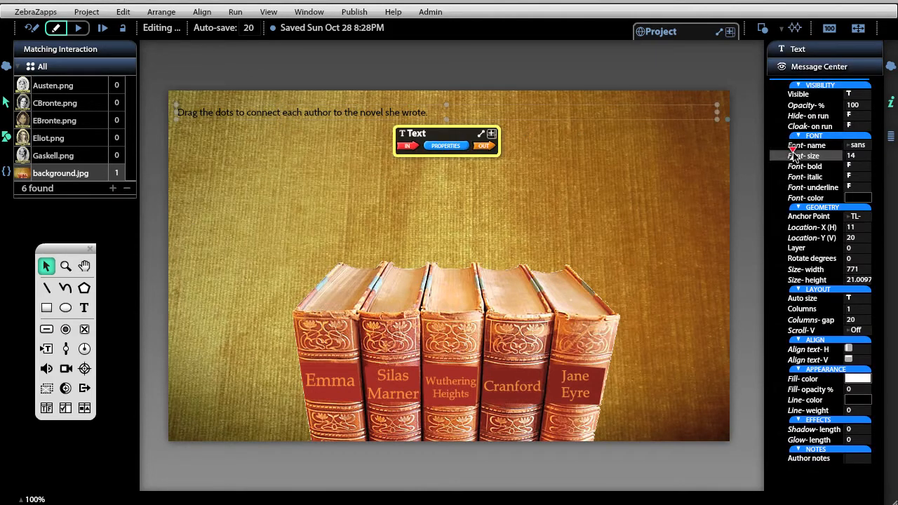
pyautogui.moveTo(794, 155); pyautogui.dragTo(798, 154)
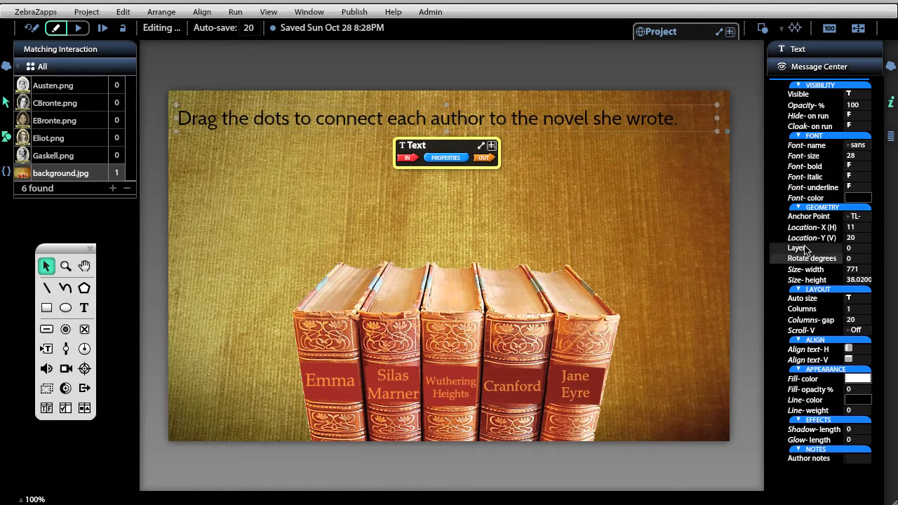
pyautogui.click(858, 198)
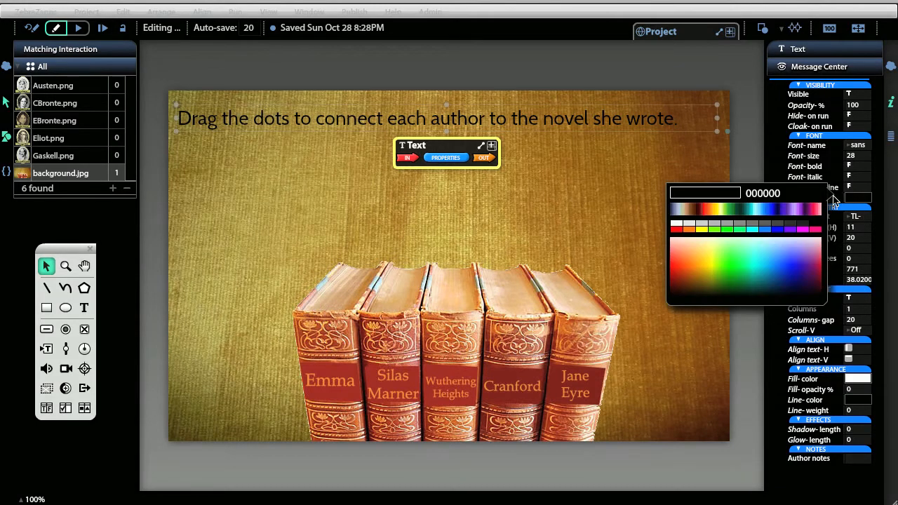
pyautogui.click(678, 225)
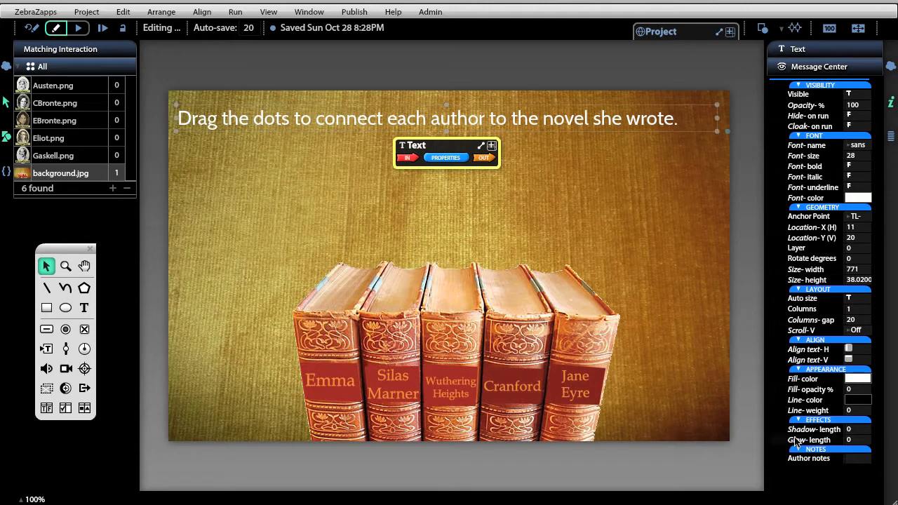
# - Make the instruction text bold with a shadow length of 4, and move it up to about X 9, Y 4
pyautogui.moveTo(791, 426); pyautogui.dragTo(797, 426)
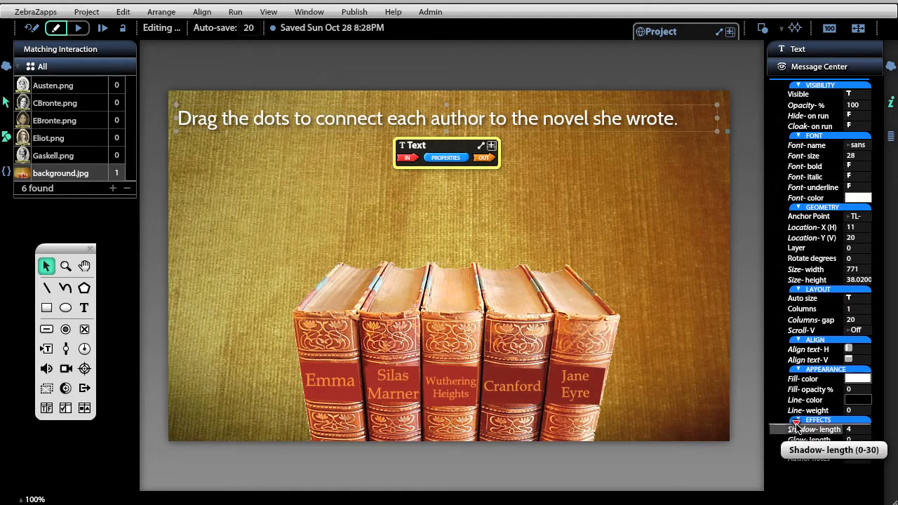
pyautogui.click(850, 167)
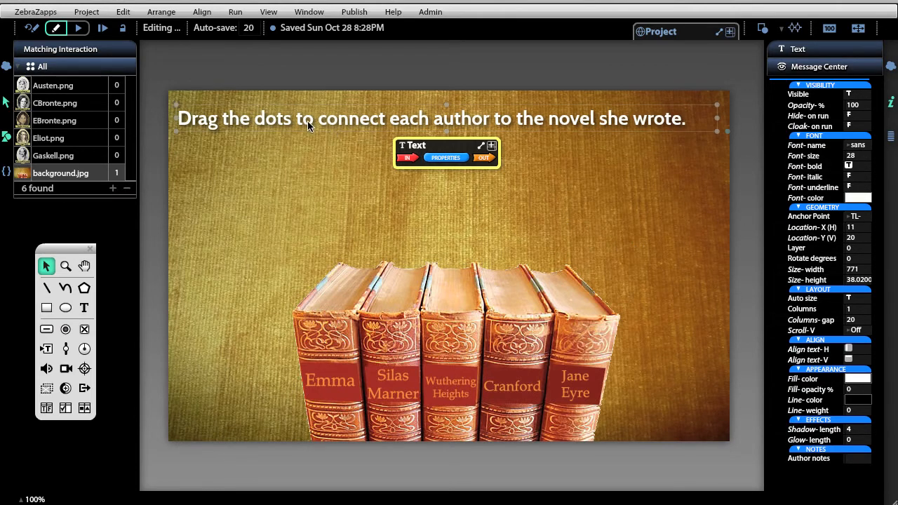
pyautogui.moveTo(307, 121); pyautogui.dragTo(306, 113)
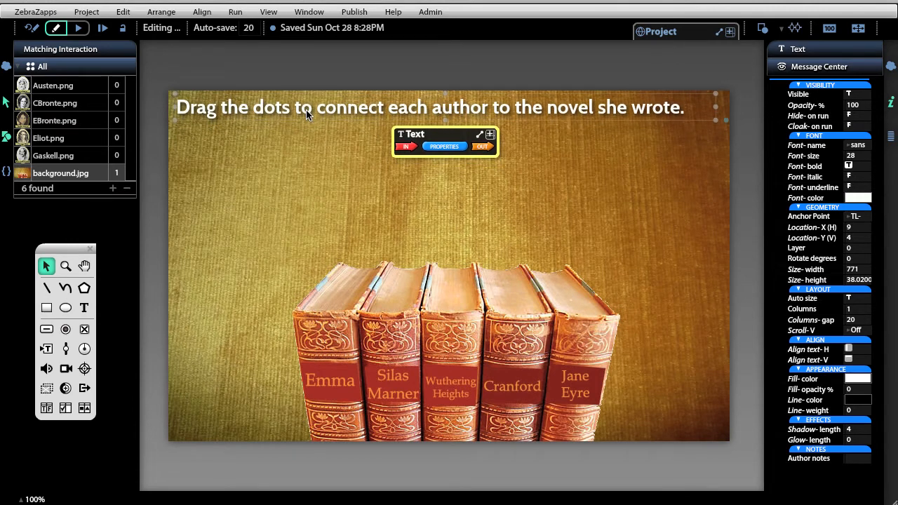
pyautogui.click(747, 183)
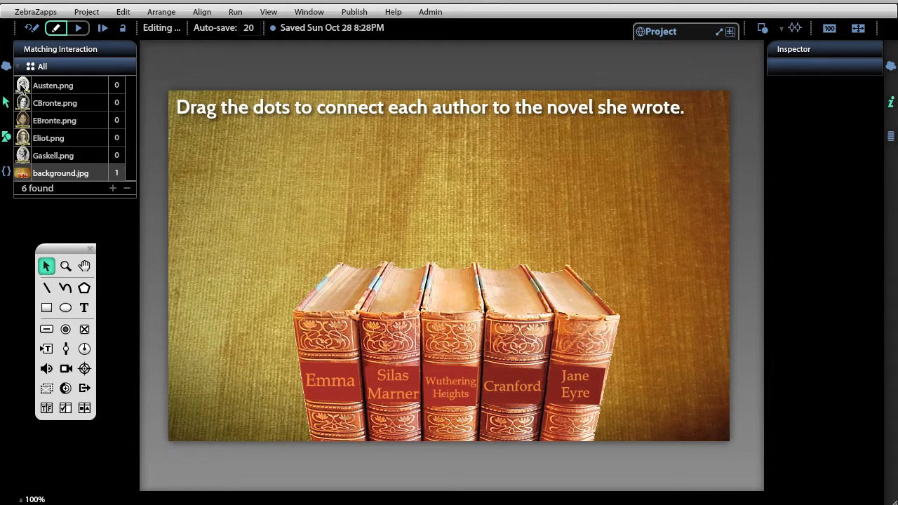
# - Place Austen.png under the start of the instruction text and draw a circle about 23 wide below the portrait
pyautogui.moveTo(22, 84); pyautogui.dragTo(238, 183)
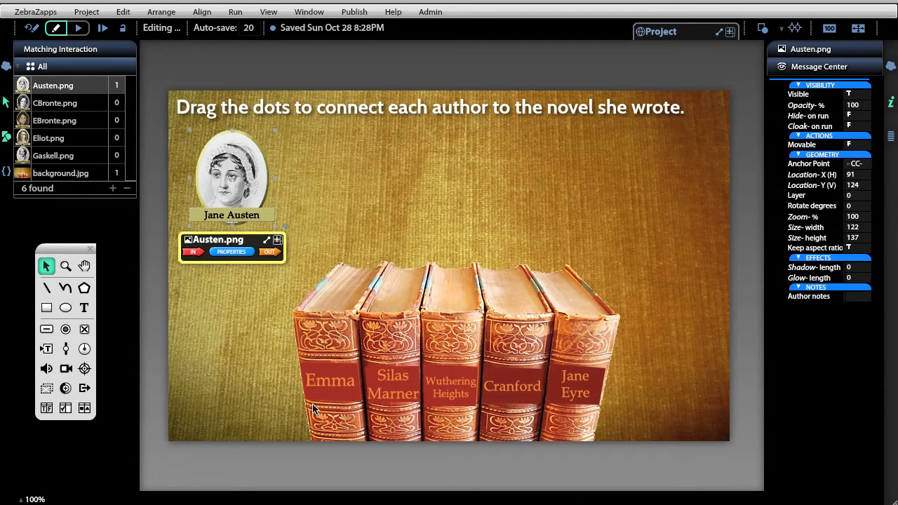
pyautogui.moveTo(219, 243); pyautogui.dragTo(287, 82)
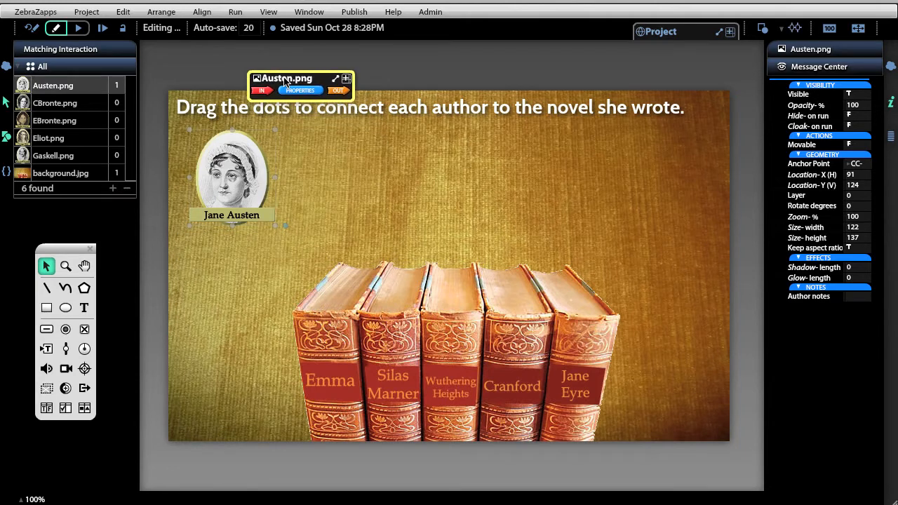
pyautogui.click(66, 307)
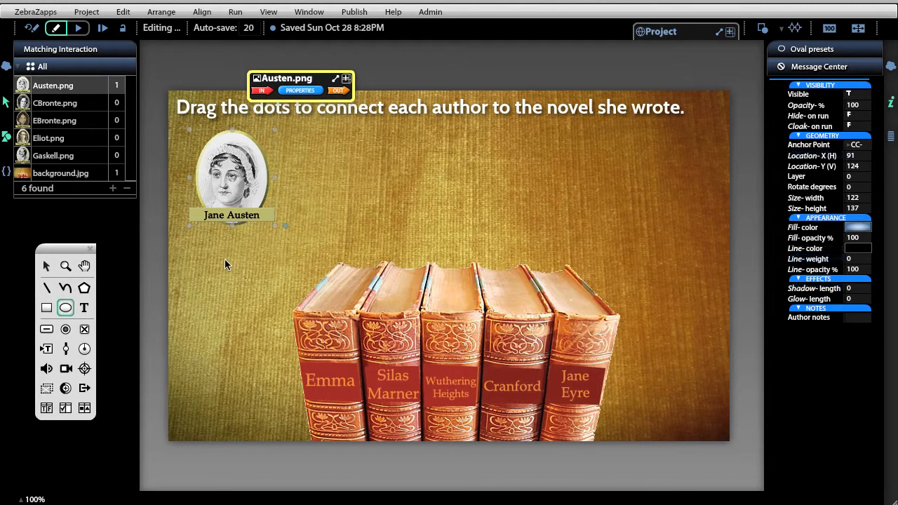
pyautogui.moveTo(225, 259); pyautogui.dragTo(241, 276)
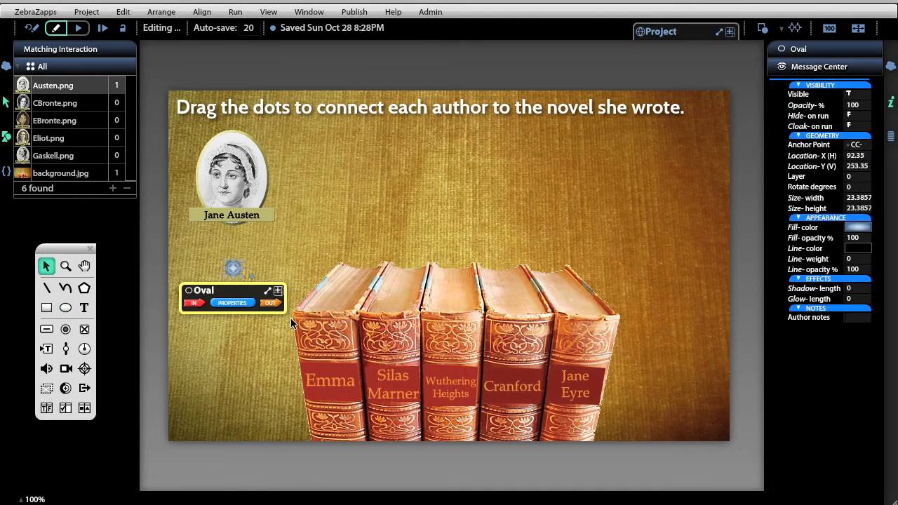
# - Rename the circle below the Austen portrait as "Red"
pyautogui.doubleClick(203, 291)
pyautogui.write('Red')
pyautogui.click(422, 211)
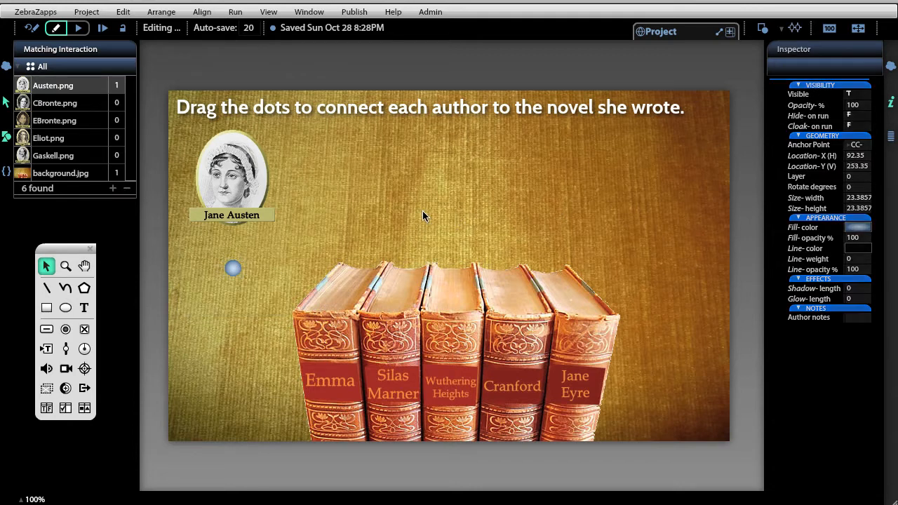
# - Change the Red circle's fill to a solid color and make it red
pyautogui.click(234, 270)
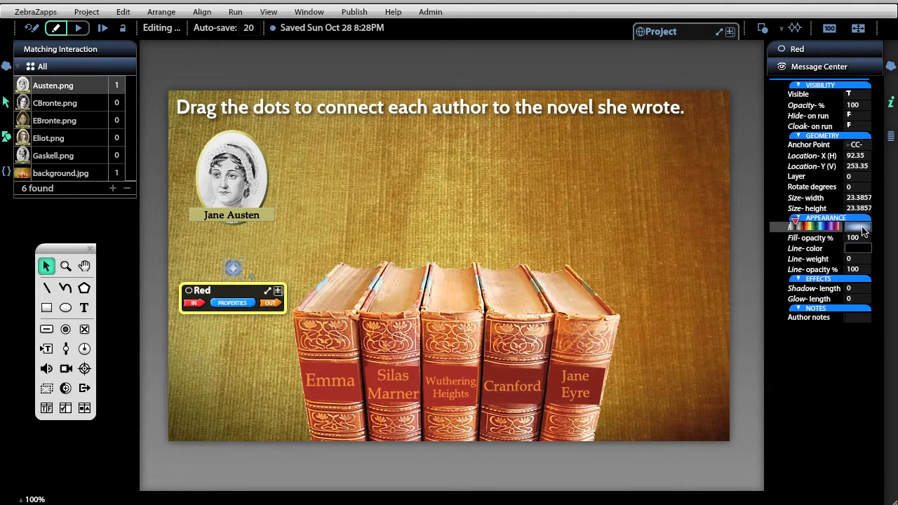
pyautogui.click(858, 227)
pyautogui.click(768, 299)
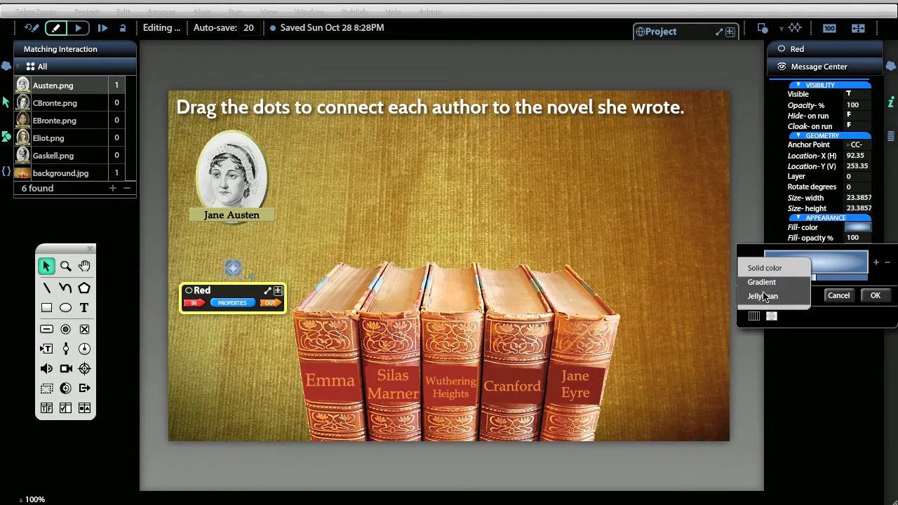
pyautogui.click(765, 267)
pyautogui.click(787, 268)
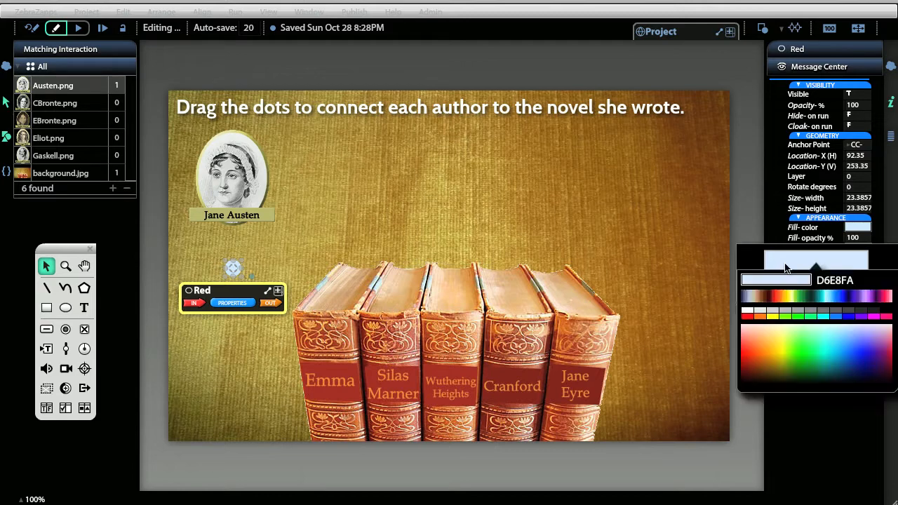
pyautogui.click(746, 314)
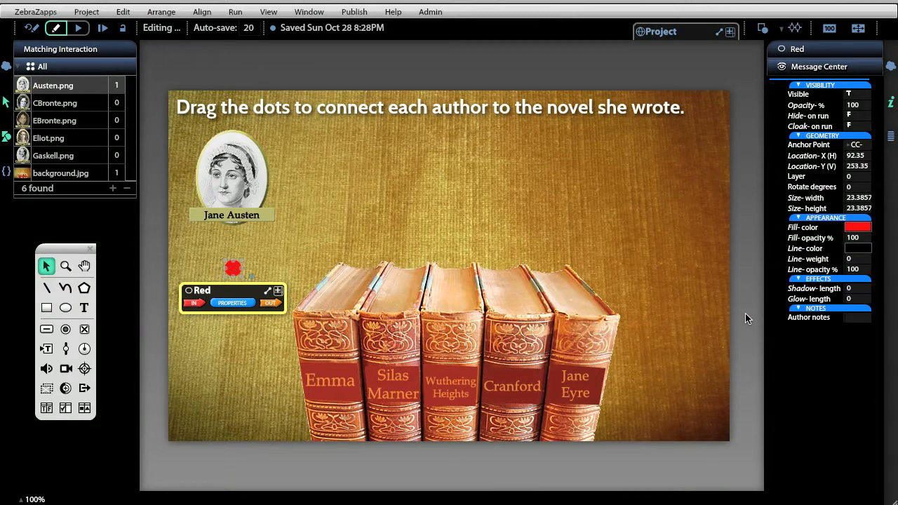
# - Switch the Red circle's fill style to Jellybean
pyautogui.click(858, 228)
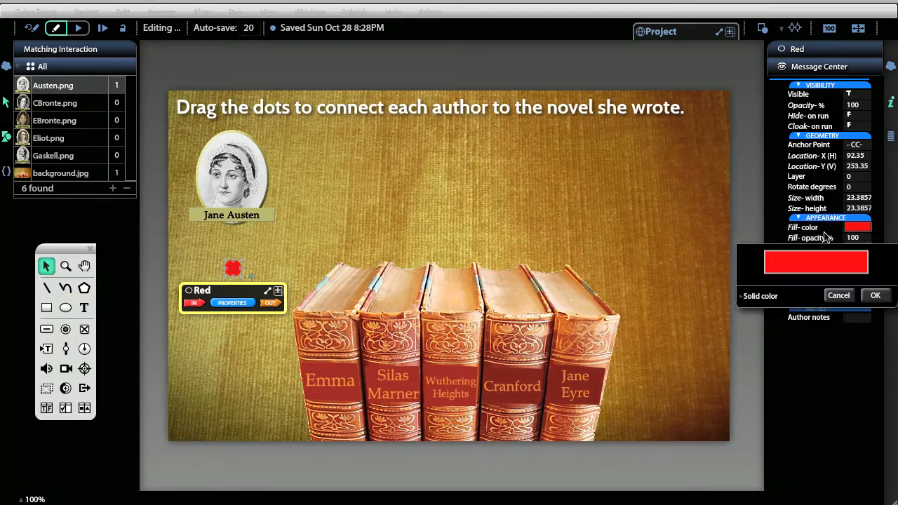
pyautogui.click(772, 297)
pyautogui.click(764, 313)
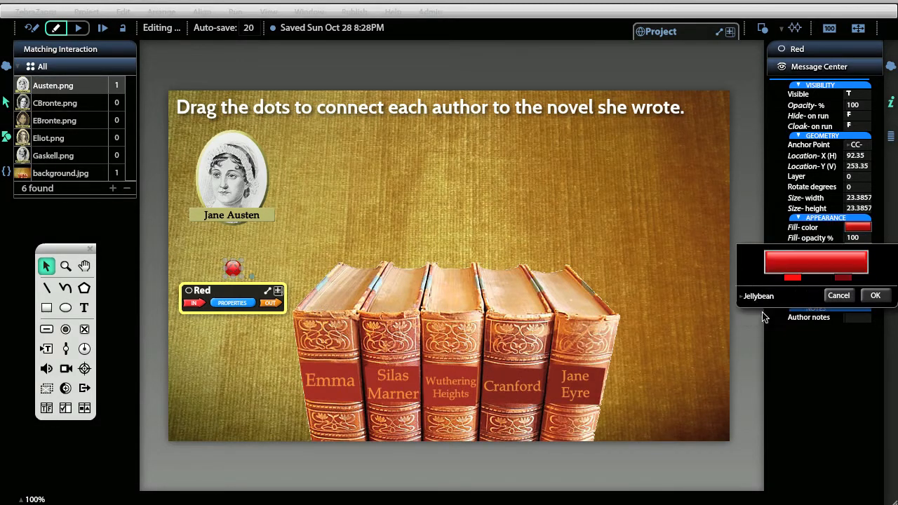
pyautogui.click(870, 297)
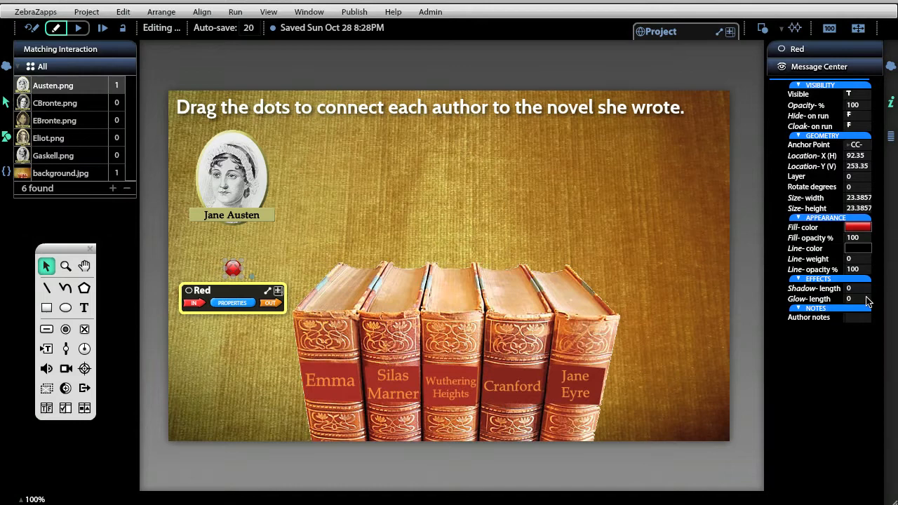
# - Move the Red dot up close beneath Austen's nameplate and draw a circle about 35 wide near the top of the Emma book's spine
pyautogui.click(288, 250)
pyautogui.moveTo(237, 273); pyautogui.dragTo(234, 251)
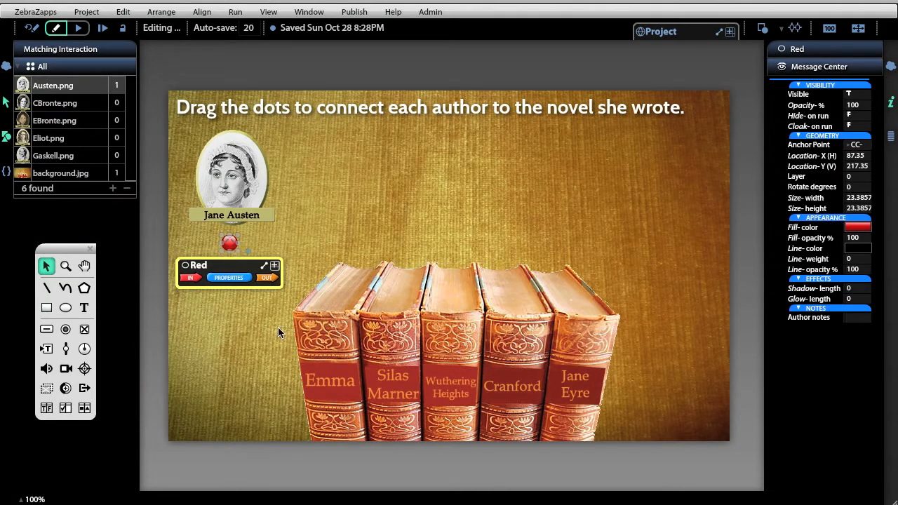
pyautogui.click(65, 307)
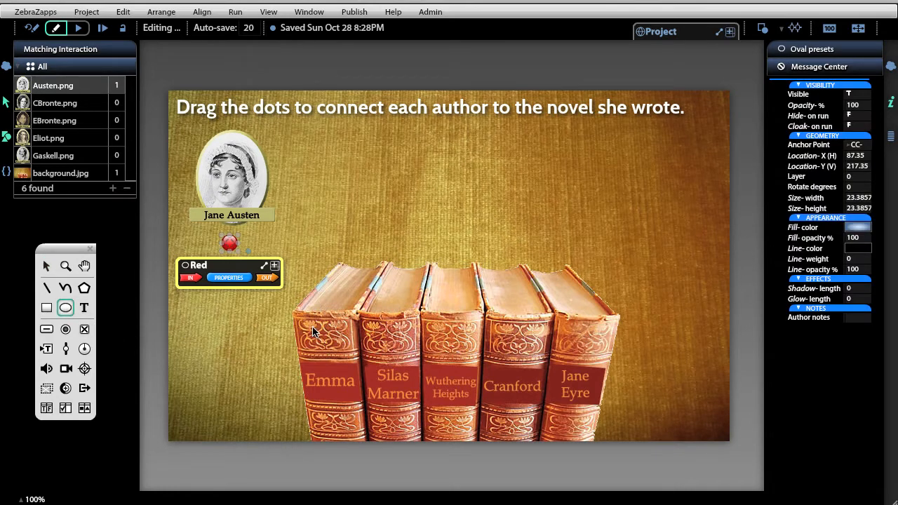
pyautogui.moveTo(312, 327); pyautogui.dragTo(336, 351)
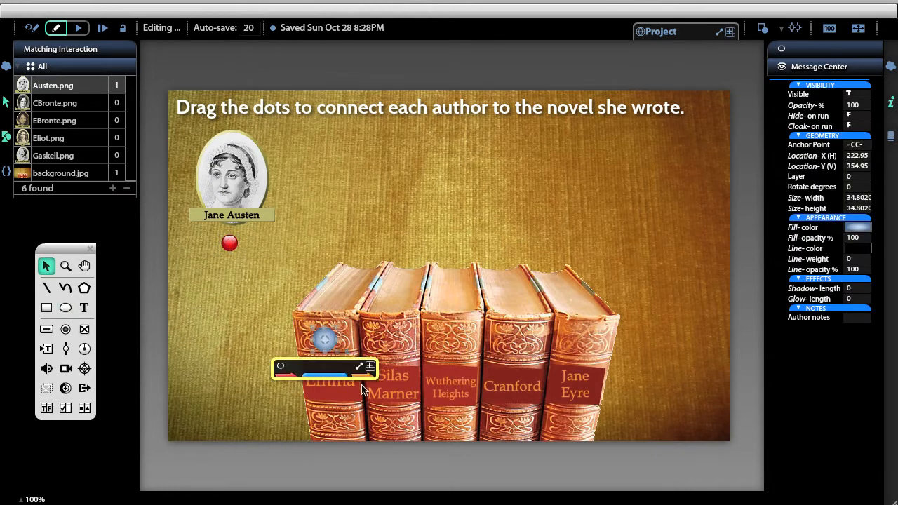
# - Give the circle on the Emma book a solid white fill and a line weight of 3, and nudge it slightly above the title
pyautogui.moveTo(861, 233)
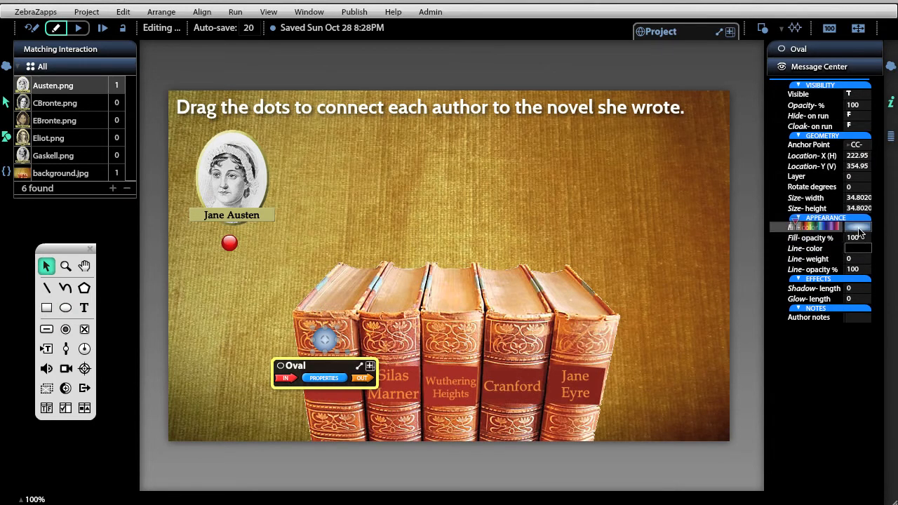
pyautogui.click(791, 225)
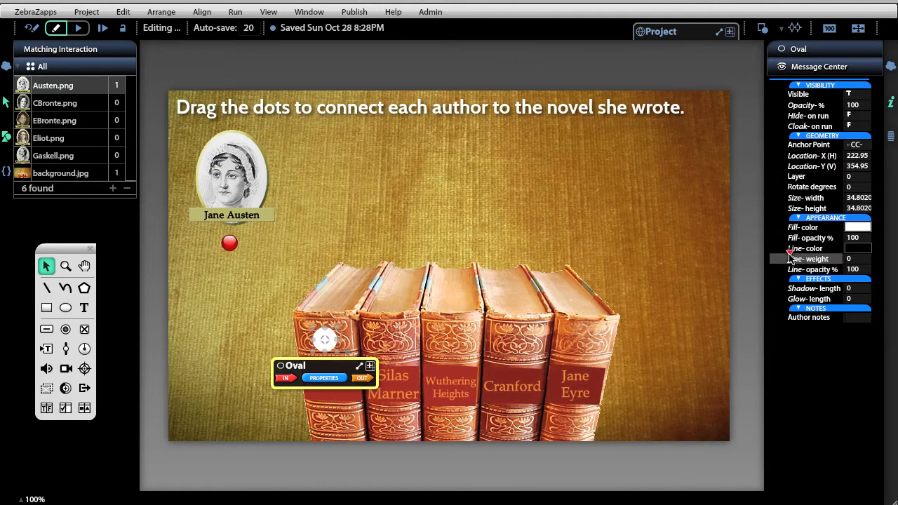
pyautogui.moveTo(789, 255); pyautogui.dragTo(795, 257)
pyautogui.click(690, 296)
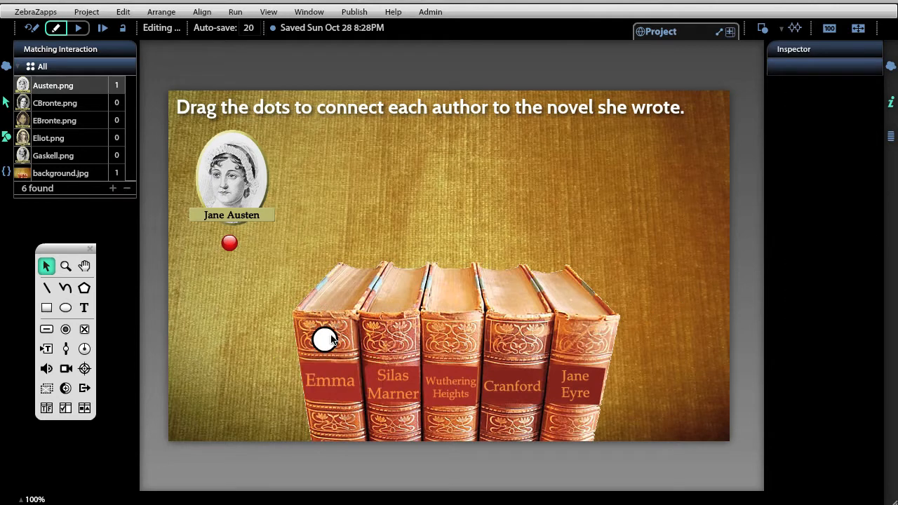
pyautogui.moveTo(330, 346); pyautogui.dragTo(331, 340)
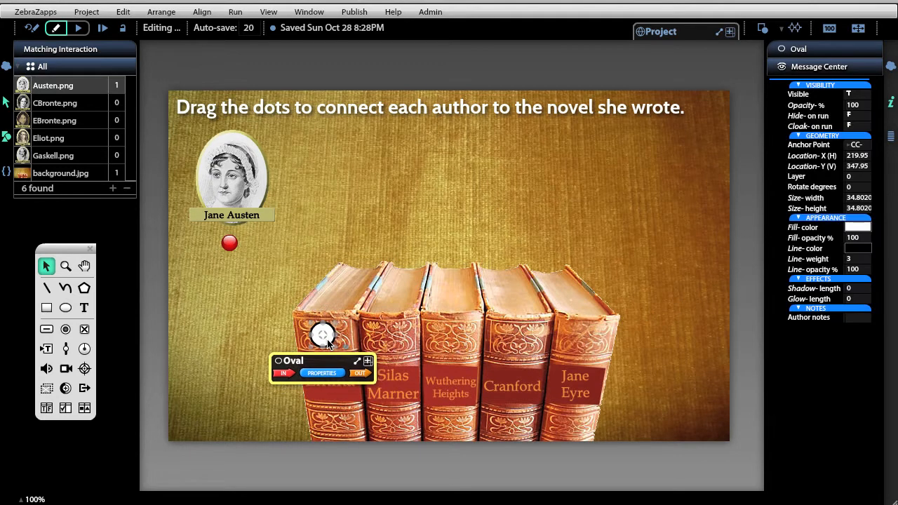
pyautogui.click(687, 239)
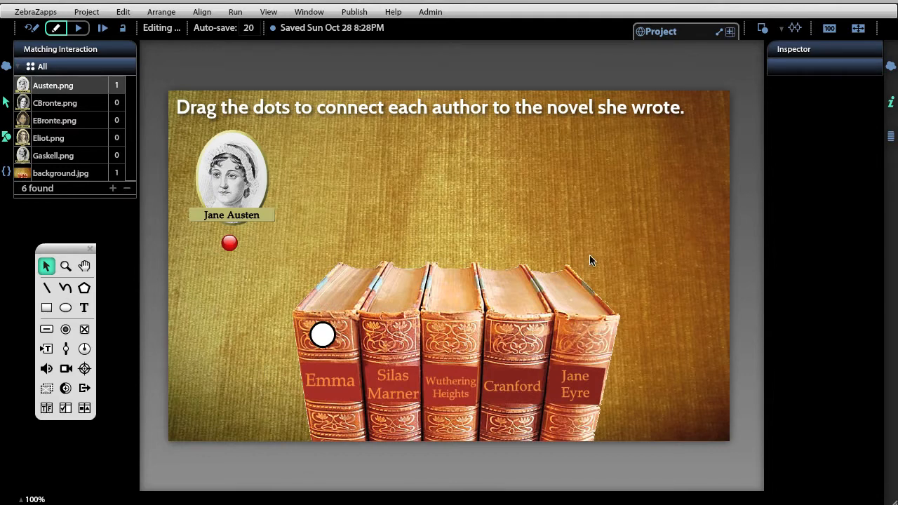
# - Rename the white circle on the Emma book as "Red Target"
pyautogui.click(228, 245)
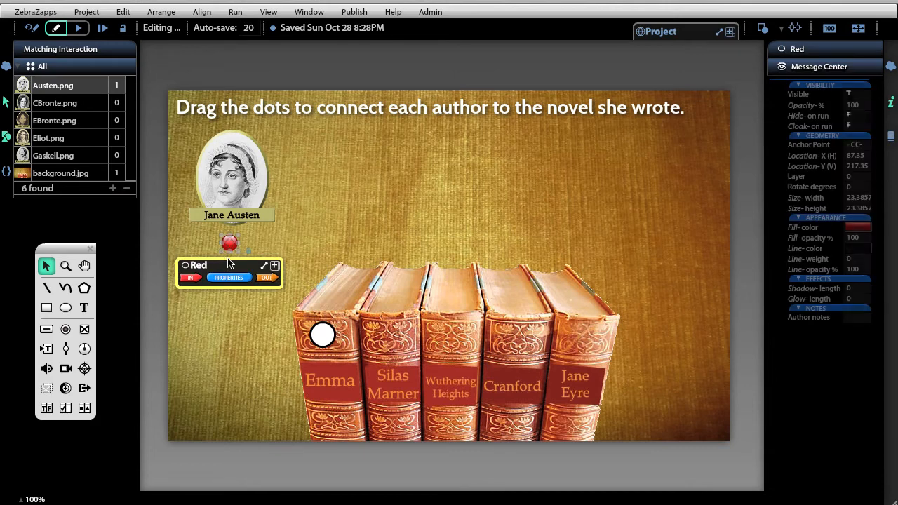
pyautogui.click(322, 336)
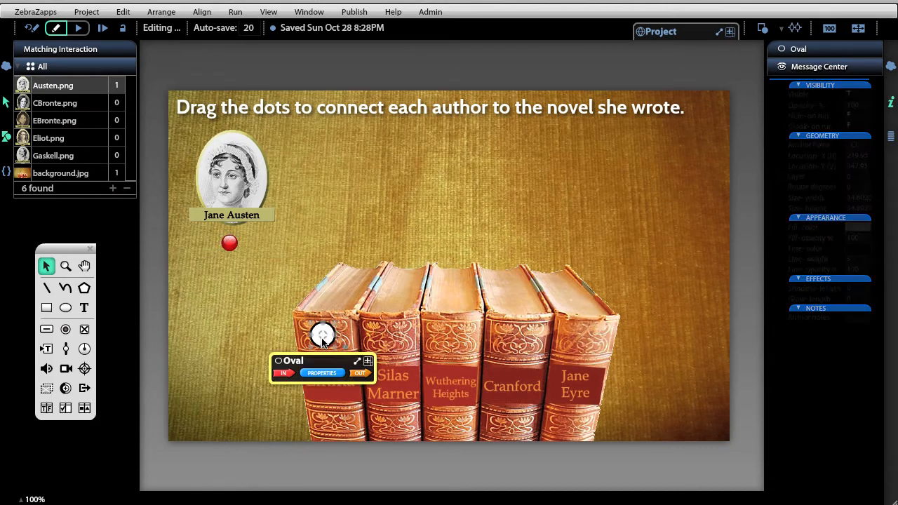
pyautogui.doubleClick(302, 362)
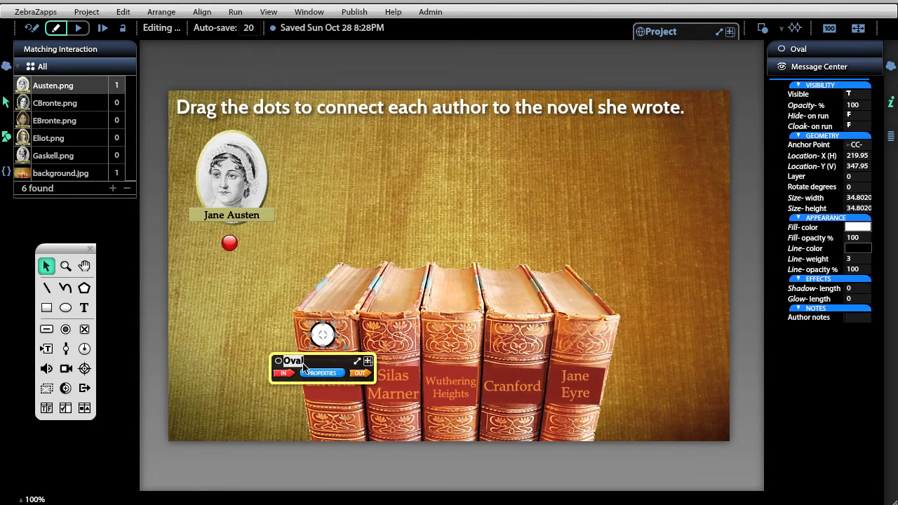
pyautogui.write('Red Taret')
pyautogui.write('get')
pyautogui.press('Return')
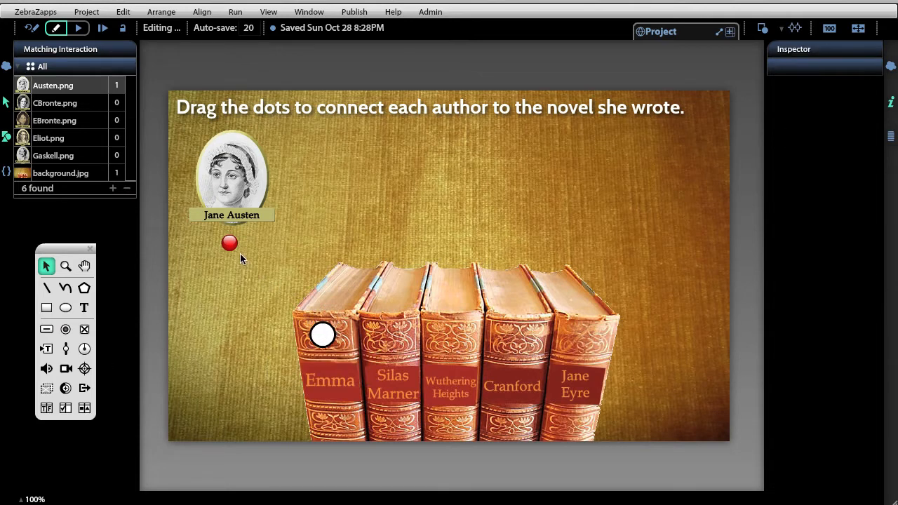
# - Set the white circle on the Emma book as the target of the Red dot's "Dropped on" output
pyautogui.click(233, 249)
pyautogui.click(266, 278)
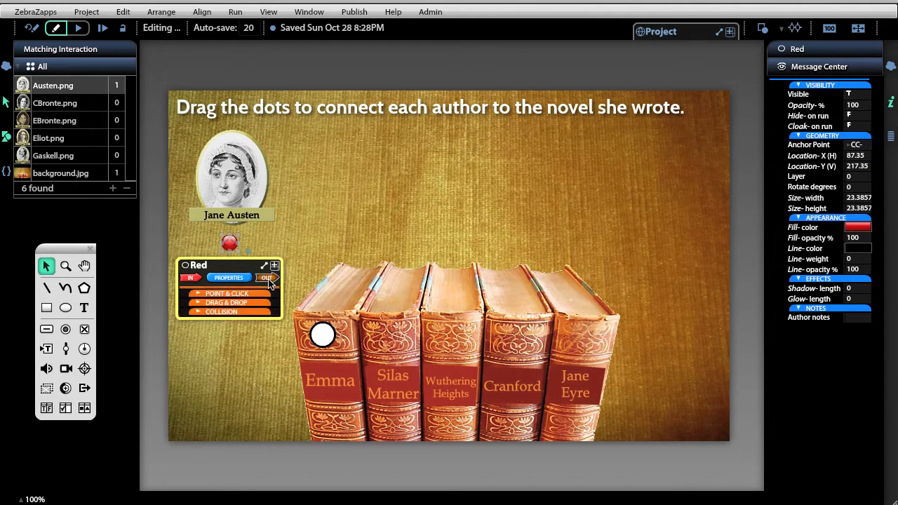
pyautogui.click(251, 304)
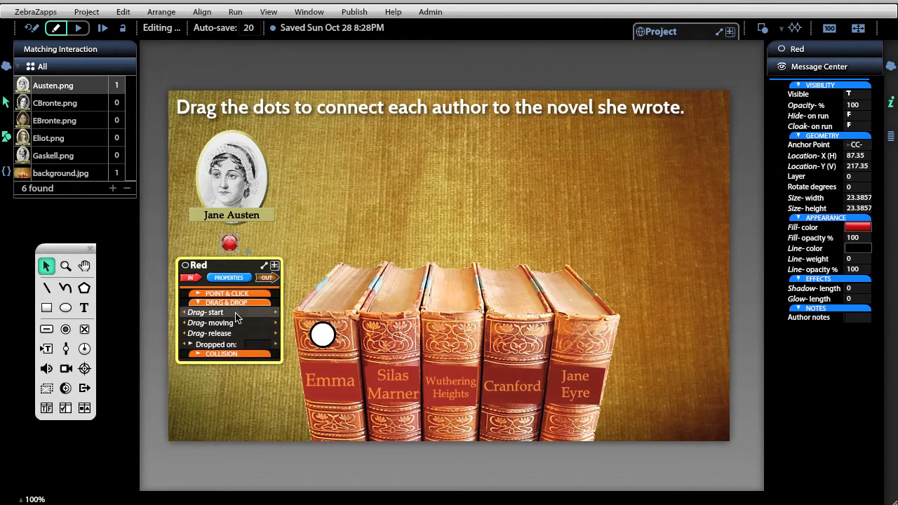
pyautogui.click(257, 348)
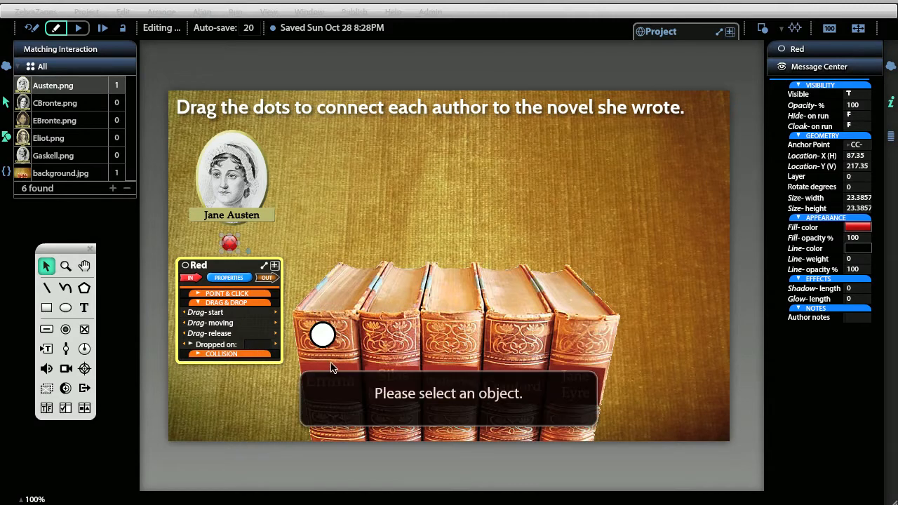
pyautogui.click(325, 340)
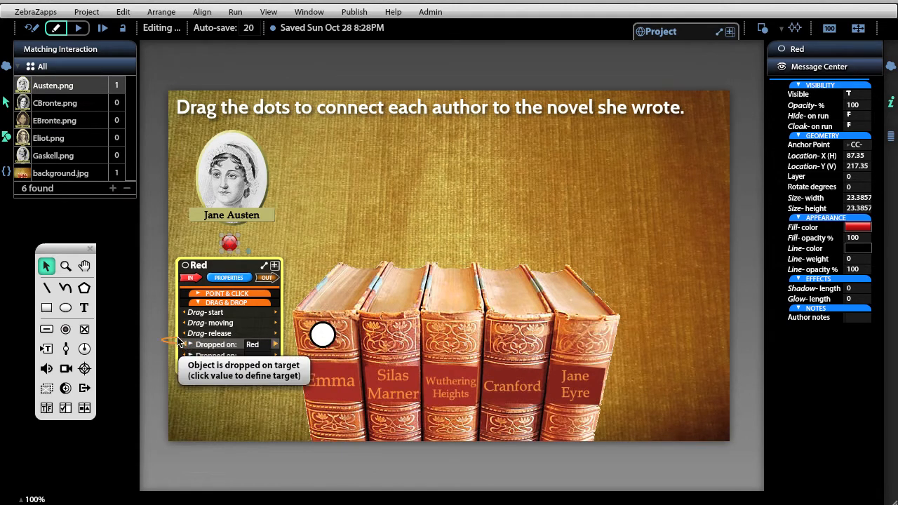
# - Wire the Red dot's target drop to its own Location-XYR input, with the location set over the white circle at X 219.3, Y 348.3
pyautogui.moveTo(186, 348)
pyautogui.mouseDown()
pyautogui.moveTo(176, 304)
pyautogui.moveTo(181, 281)
pyautogui.moveTo(221, 279)
pyautogui.moveTo(209, 309)
pyautogui.moveTo(193, 317)
pyautogui.moveTo(192, 350)
pyautogui.moveTo(198, 341)
pyautogui.mouseUp()
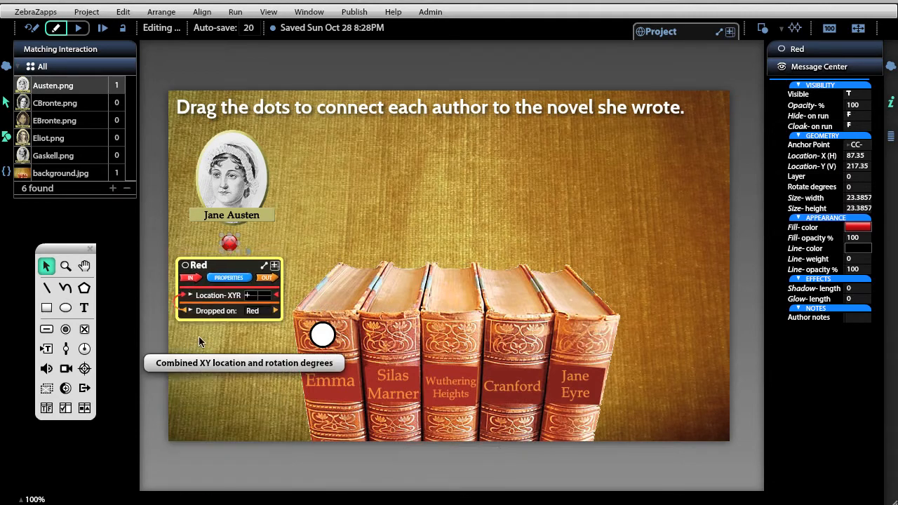
pyautogui.click(261, 297)
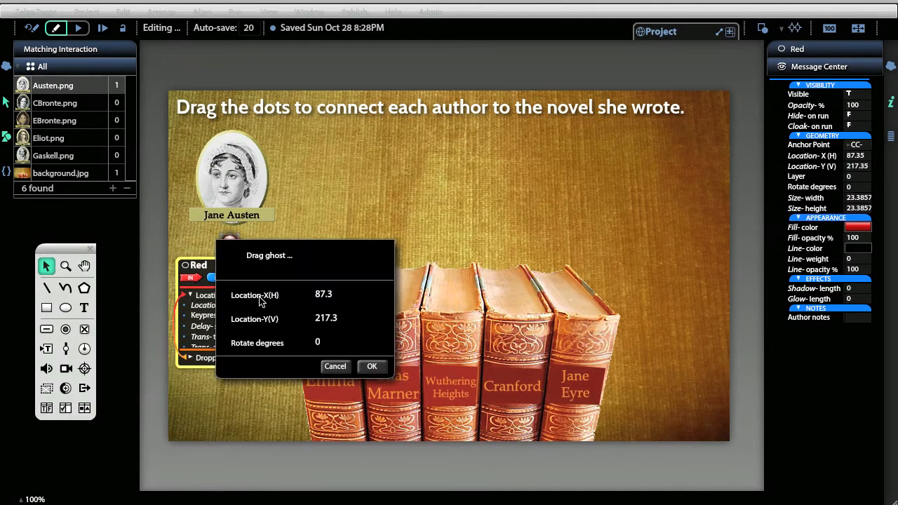
pyautogui.click(372, 366)
pyautogui.moveTo(216, 267); pyautogui.dragTo(358, 120)
pyautogui.click(404, 150)
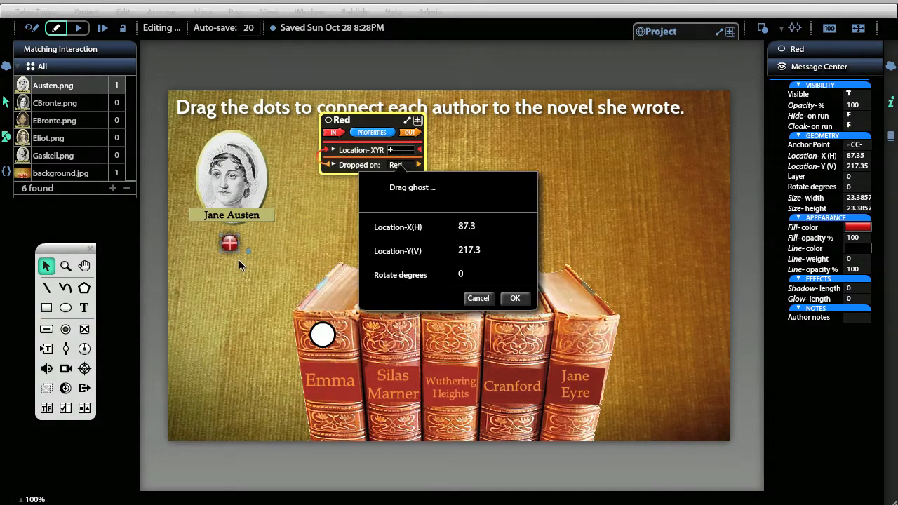
pyautogui.moveTo(269, 276); pyautogui.dragTo(321, 335)
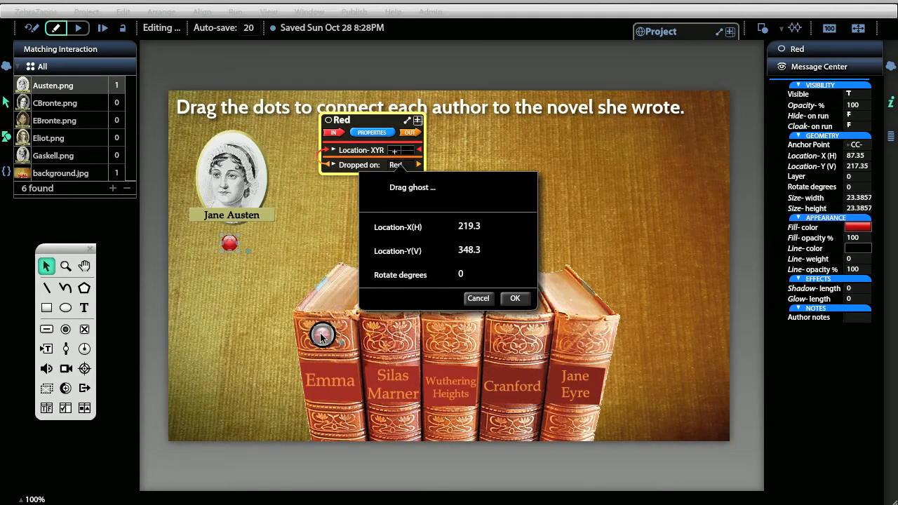
pyautogui.click(522, 299)
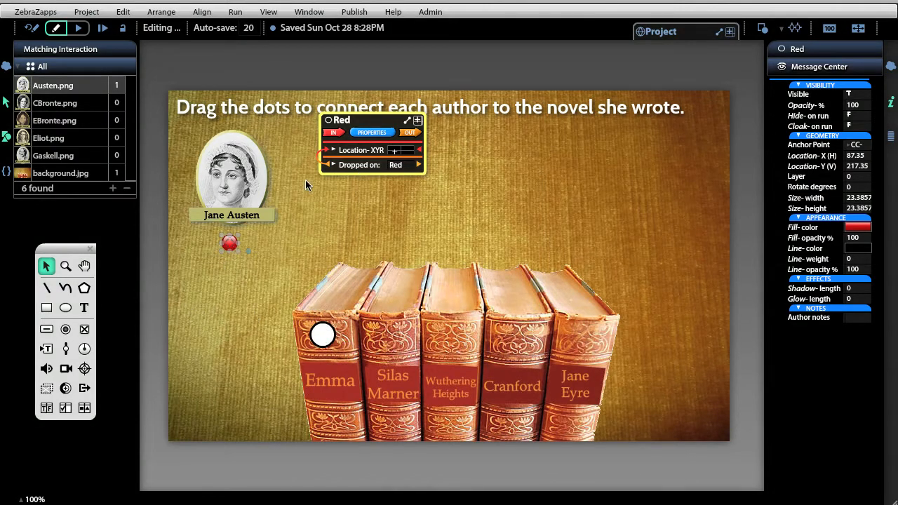
# - Make the Red dot draggable by setting its Movable property to True
pyautogui.click(372, 132)
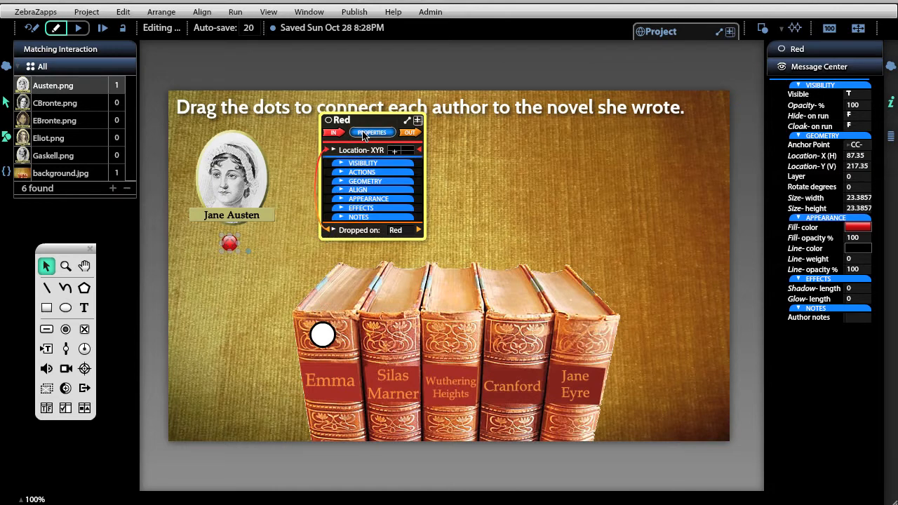
pyautogui.click(361, 173)
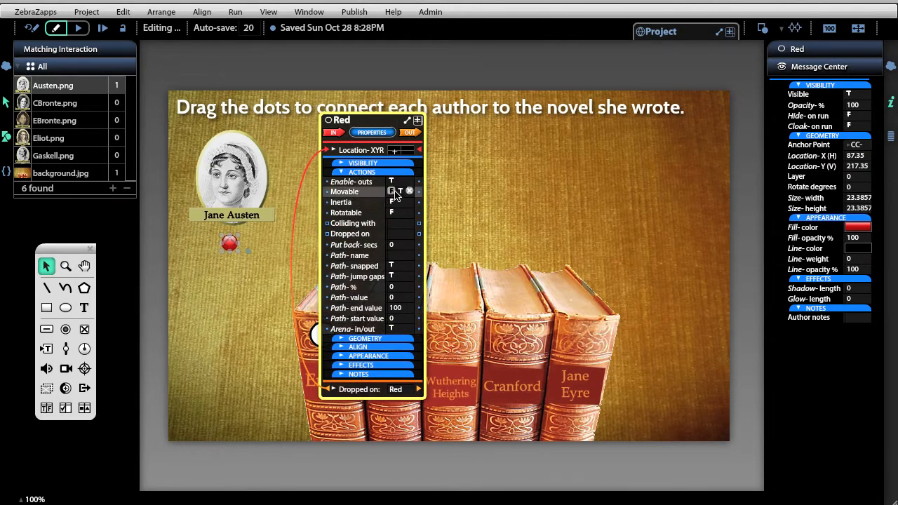
pyautogui.click(464, 195)
pyautogui.doubleClick(233, 247)
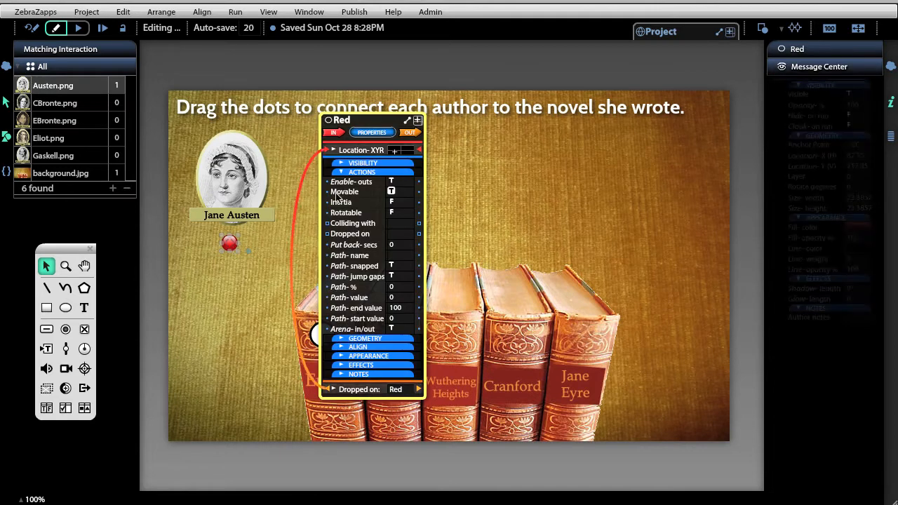
# - Wire the Red dot's undefined "Dropped on" output to its "Put back" action
pyautogui.click(409, 134)
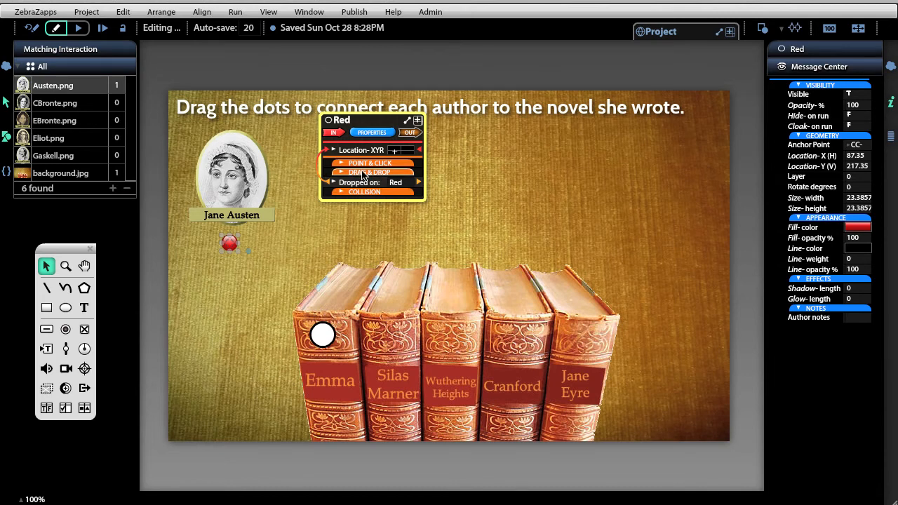
pyautogui.click(364, 173)
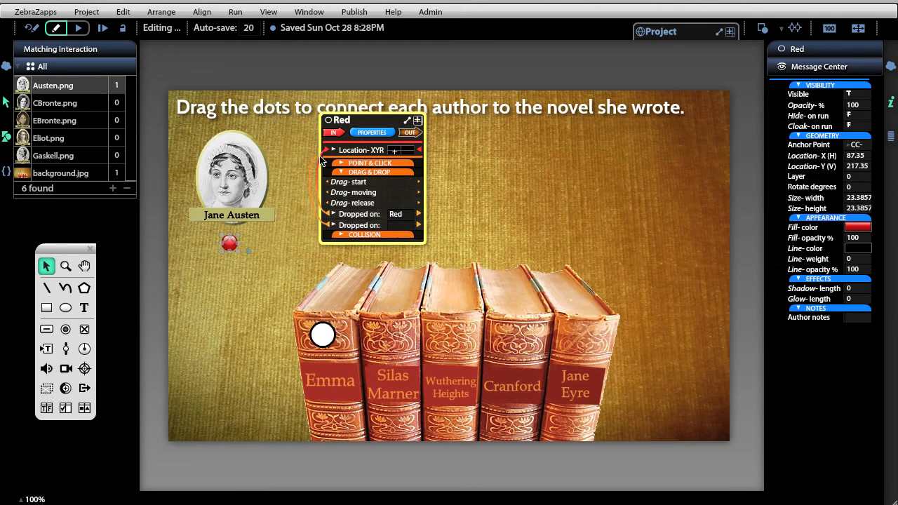
pyautogui.click(331, 133)
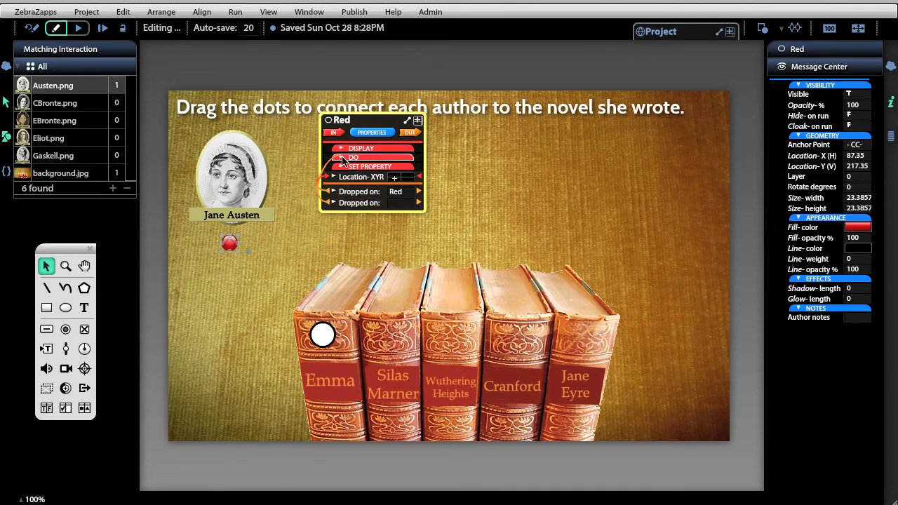
pyautogui.click(344, 158)
pyautogui.moveTo(341, 157); pyautogui.dragTo(335, 167)
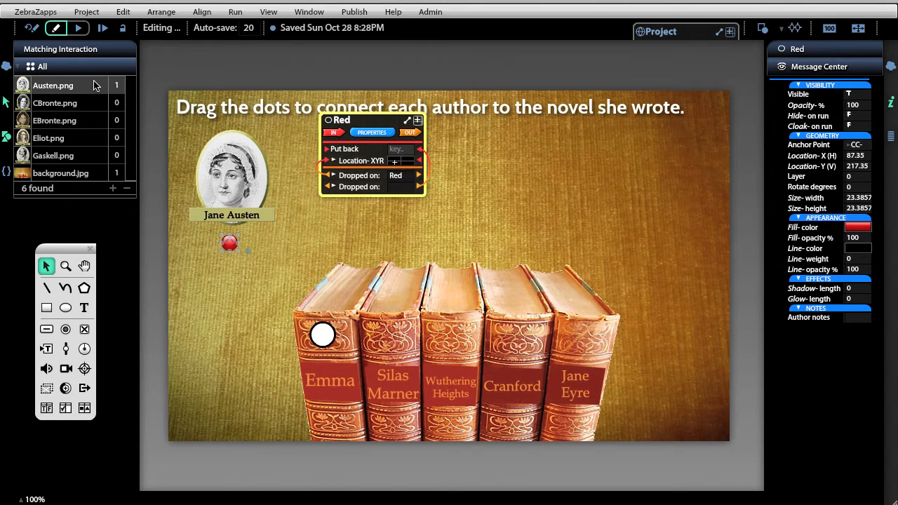
# - Run the project to test dropping the Red dot off target and on the Emma circle, and return to editing
pyautogui.click(78, 30)
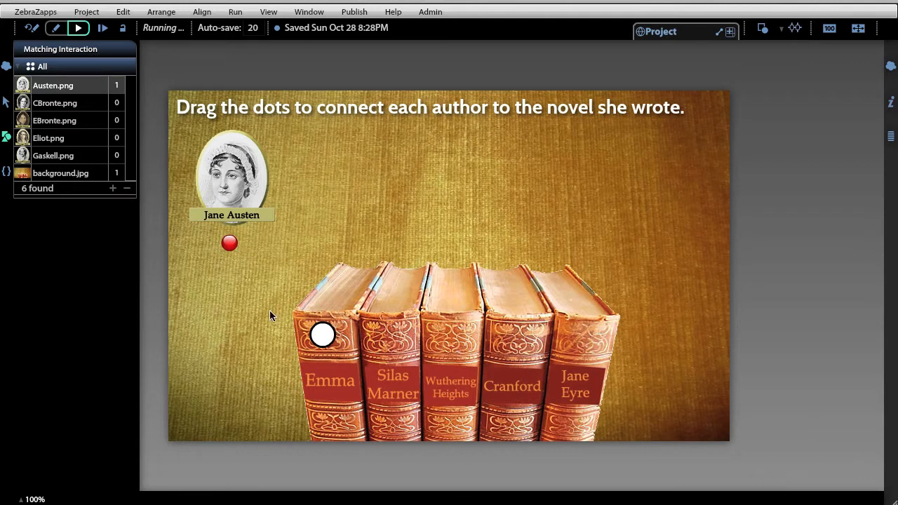
pyautogui.moveTo(232, 243); pyautogui.dragTo(449, 329)
pyautogui.moveTo(302, 341); pyautogui.dragTo(309, 354)
pyautogui.click(32, 30)
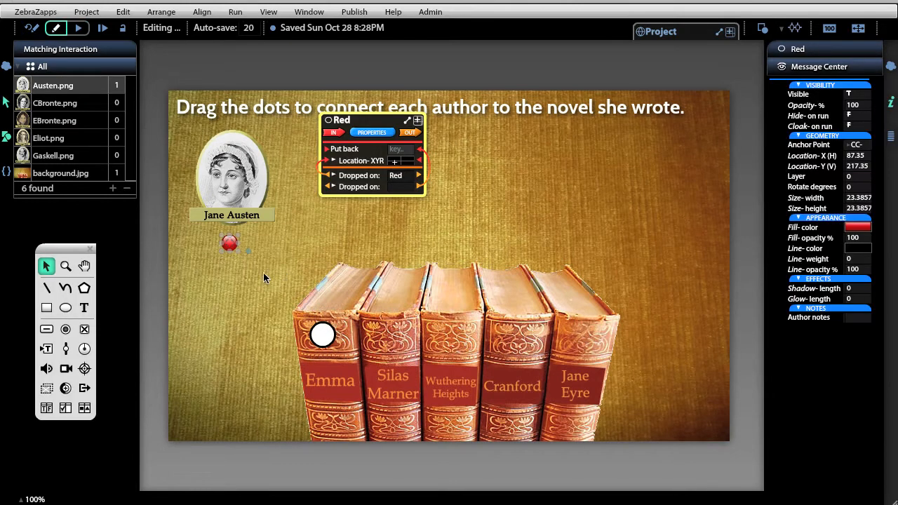
# - Bring the Austen portrait and the Red dot to the front of the stacking order
pyautogui.keyDown('shift'); pyautogui.click(237, 186); pyautogui.keyUp('shift')
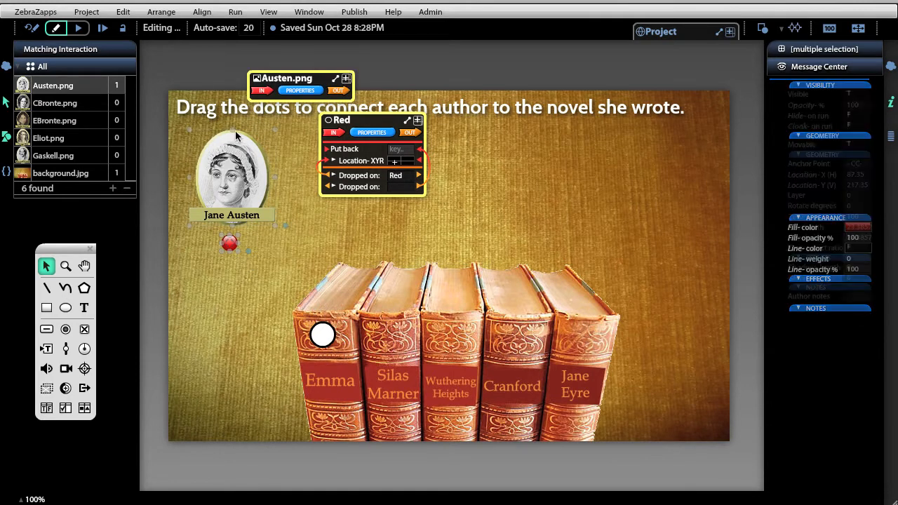
pyautogui.click(156, 12)
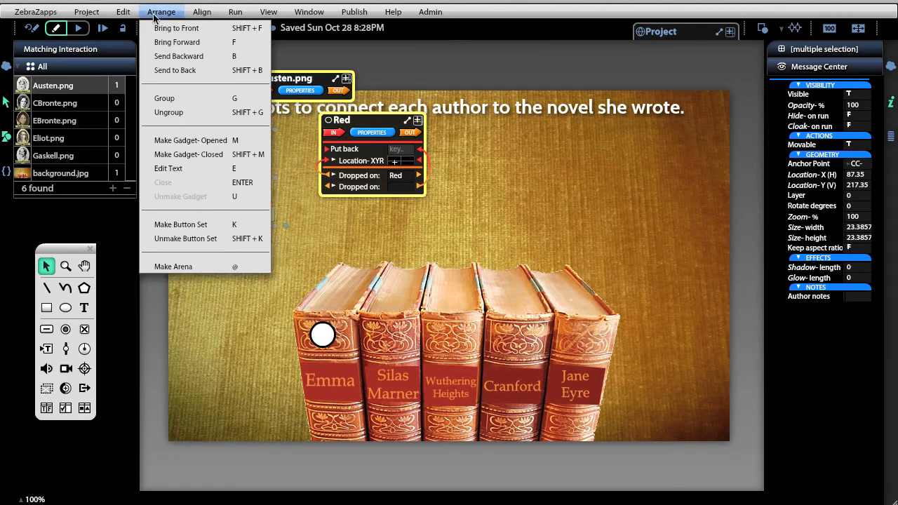
pyautogui.click(160, 28)
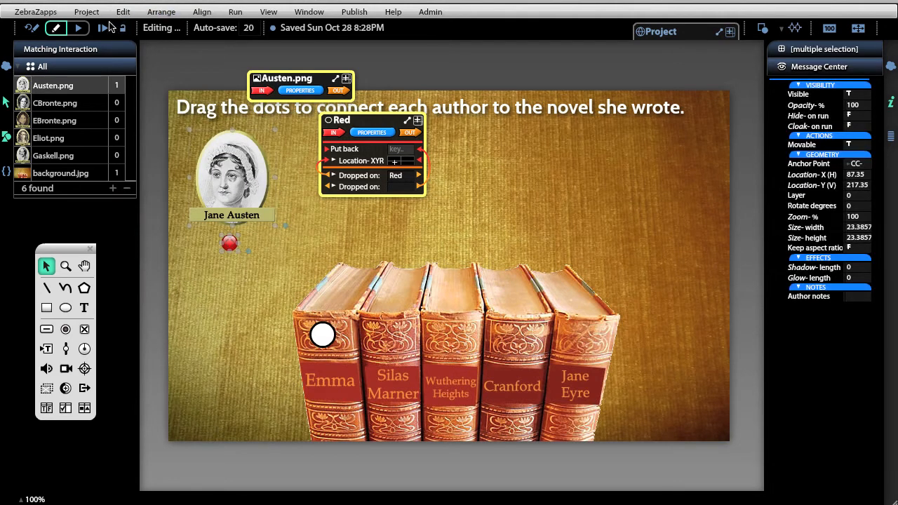
# - Rerun the project to check the Red dot's drop below the portrait and onto the Emma circle, and reset it to editing
pyautogui.click(79, 29)
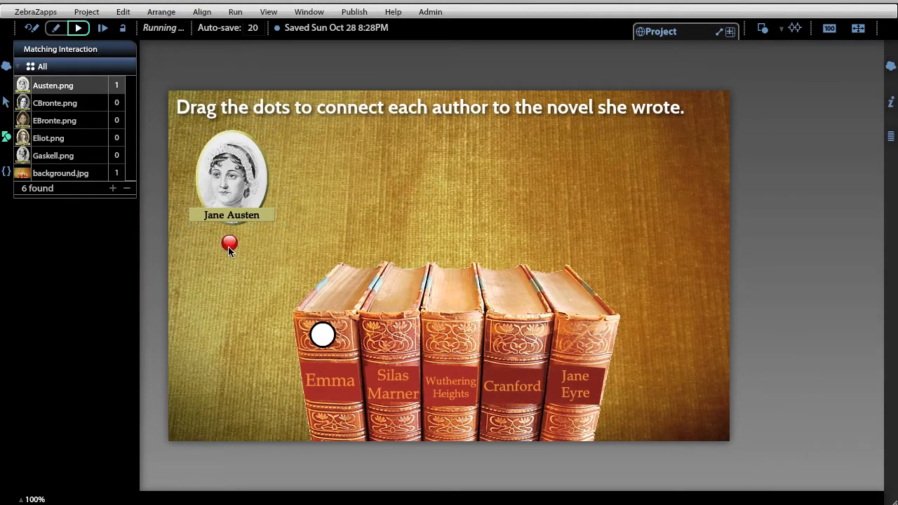
pyautogui.moveTo(230, 245); pyautogui.dragTo(225, 355)
pyautogui.moveTo(233, 250); pyautogui.dragTo(319, 350)
pyautogui.click(30, 29)
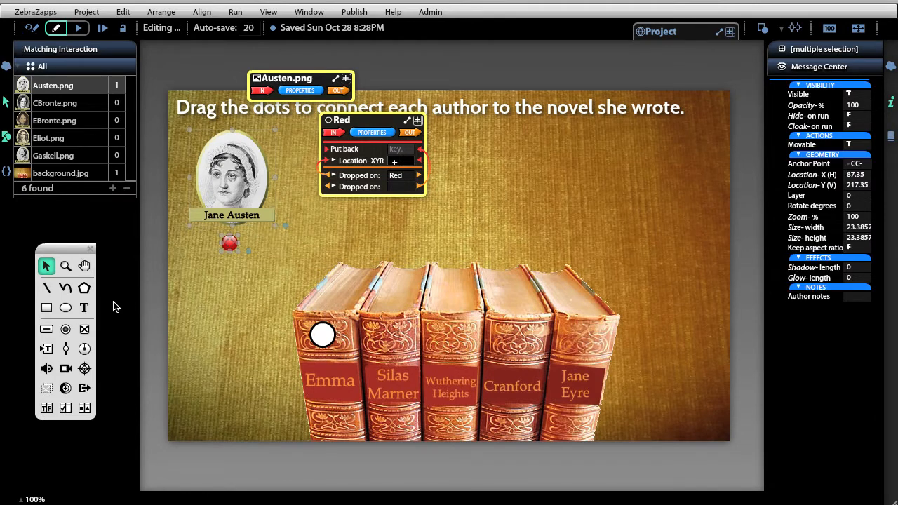
# - Draw a straight vertical path about 77 pixels tall between the Austen portrait and the Emma book
pyautogui.click(66, 288)
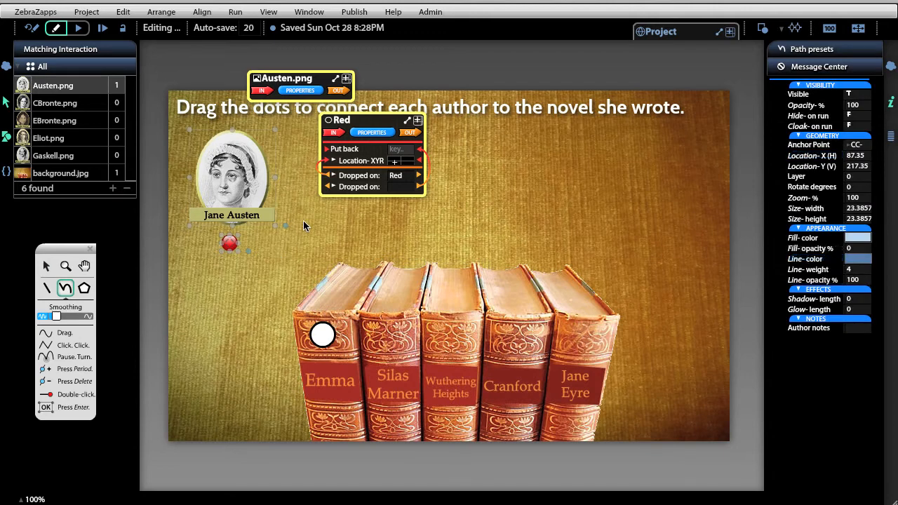
pyautogui.moveTo(303, 220)
pyautogui.mouseDown()
pyautogui.moveTo(303, 269)
pyautogui.moveTo(323, 312)
pyautogui.mouseUp()
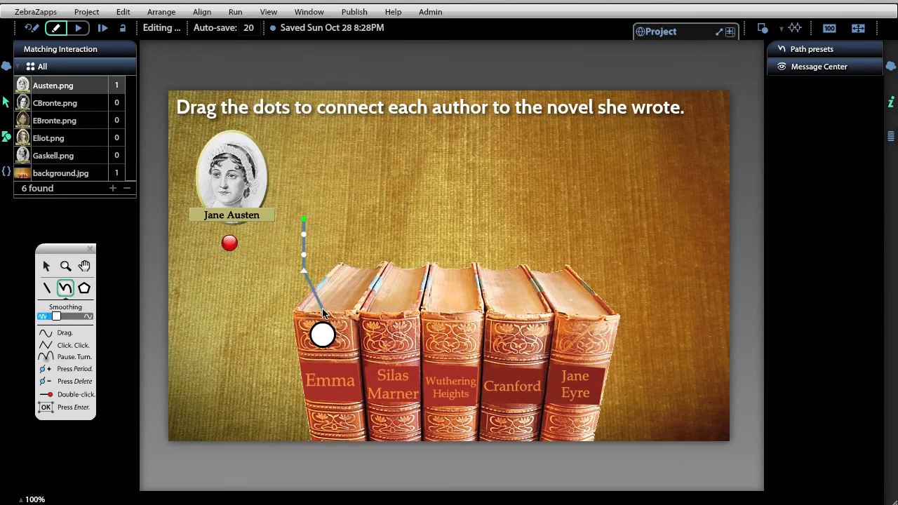
pyautogui.press('Return')
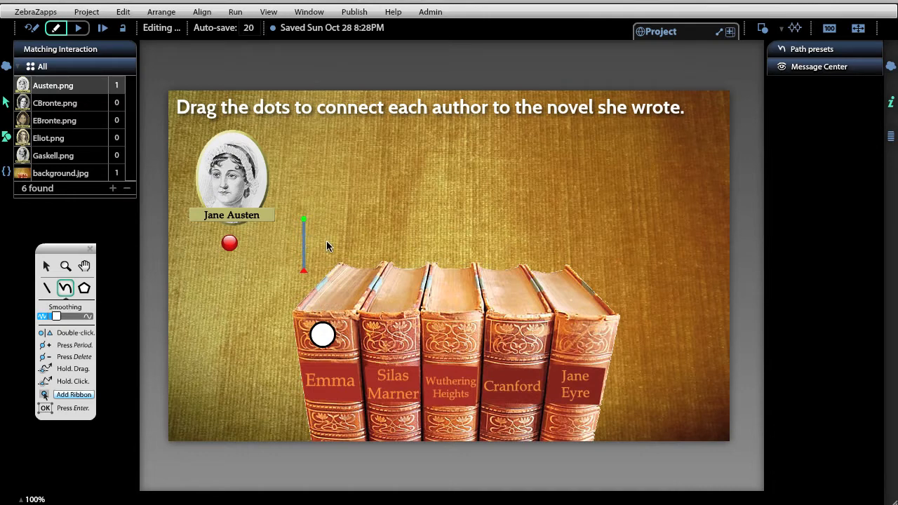
pyautogui.press('Return')
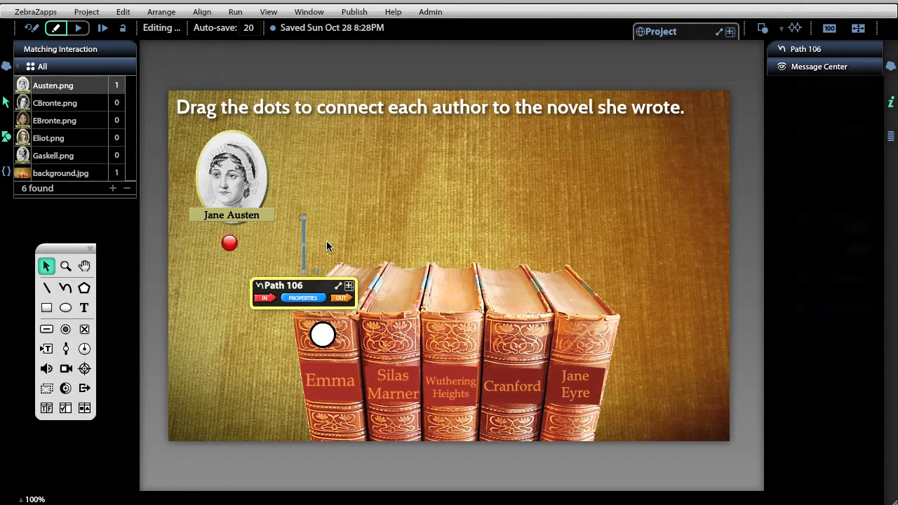
# - Rename the new path RedPath and move it closer to the Red dot, at about X 166, Y 187
pyautogui.doubleClick(278, 288)
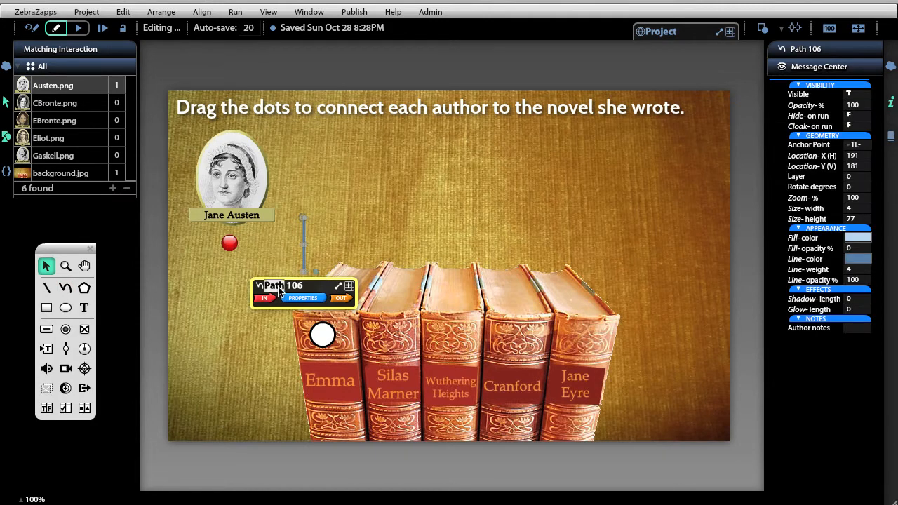
pyautogui.moveTo(305, 286); pyautogui.dragTo(261, 284)
pyautogui.write('Red')
pyautogui.click(265, 321)
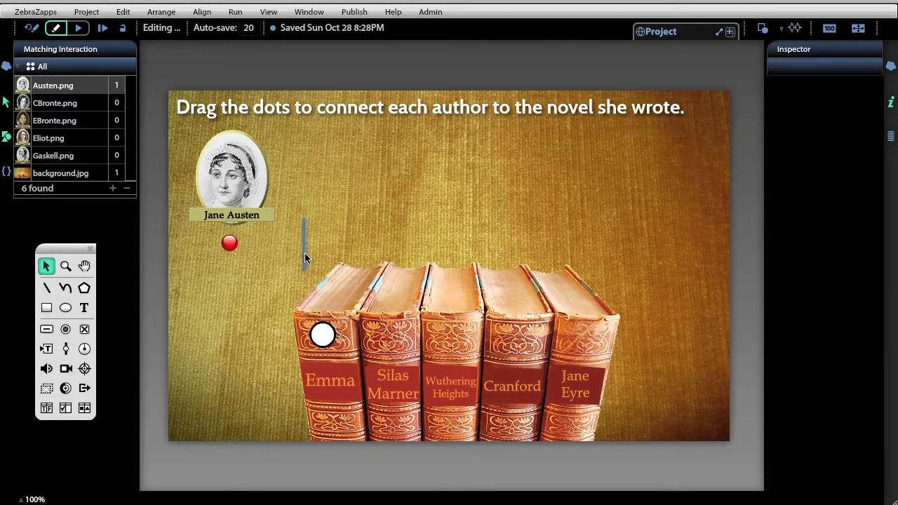
pyautogui.moveTo(306, 258); pyautogui.dragTo(287, 257)
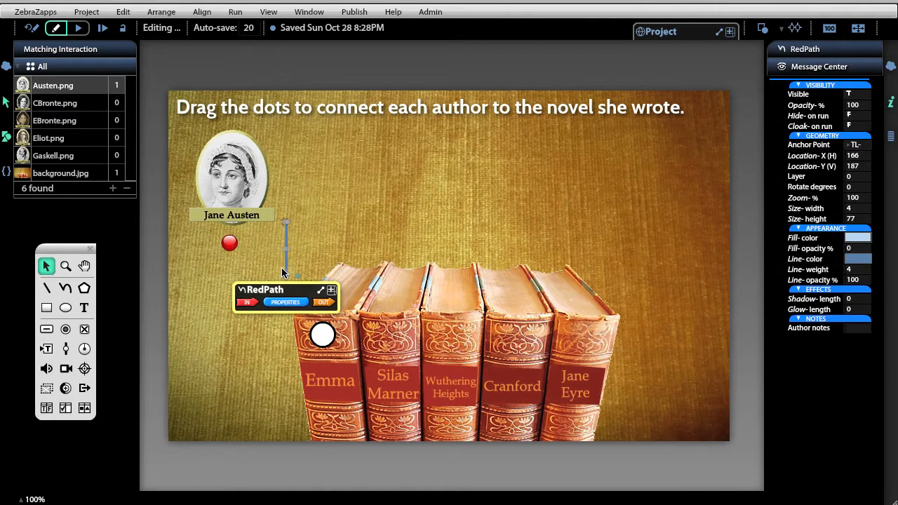
# - Wire the Red dot's fill color to RedPath's line color and place RedPath's panel beside the dot's panel
pyautogui.click(231, 244)
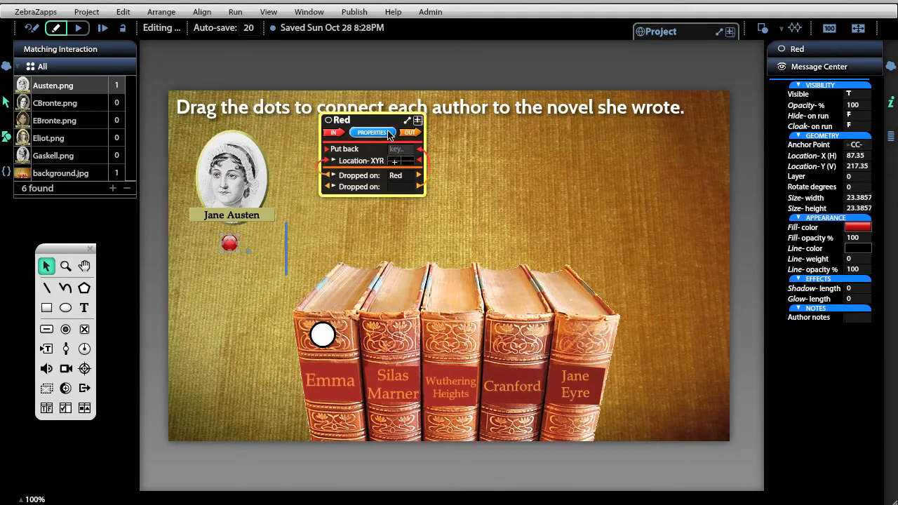
pyautogui.click(372, 133)
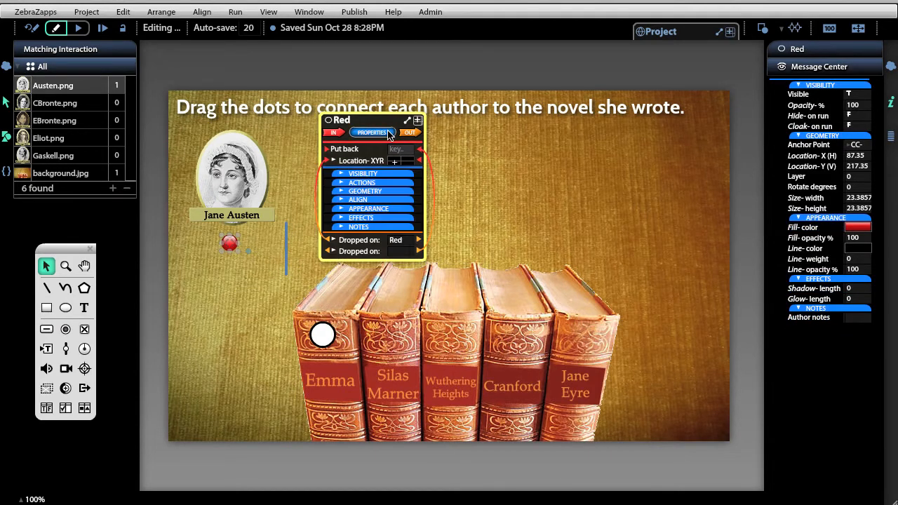
pyautogui.click(368, 209)
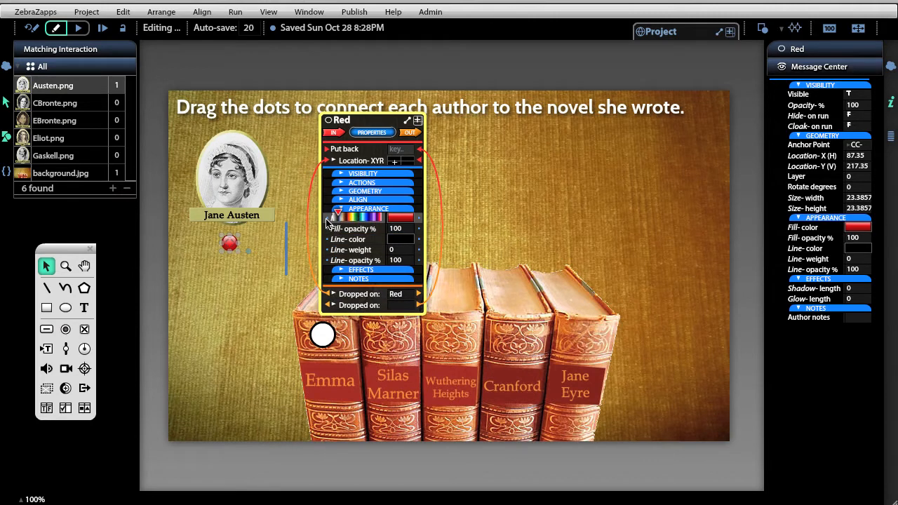
pyautogui.moveTo(327, 220); pyautogui.dragTo(287, 256)
pyautogui.click(288, 303)
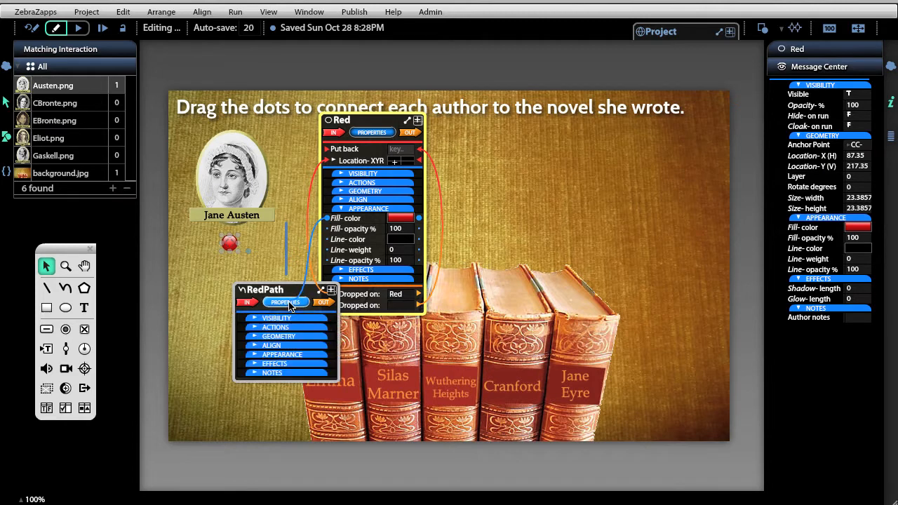
pyautogui.click(285, 355)
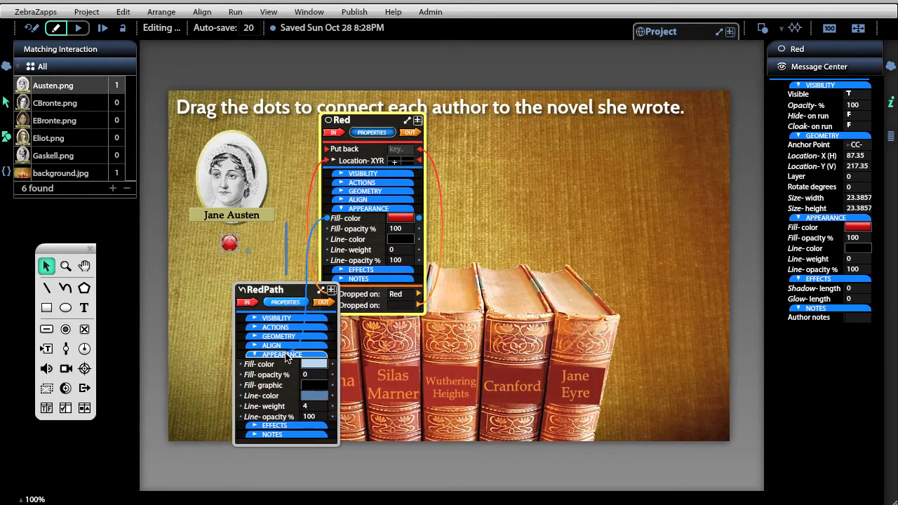
pyautogui.moveTo(286, 356); pyautogui.dragTo(277, 397)
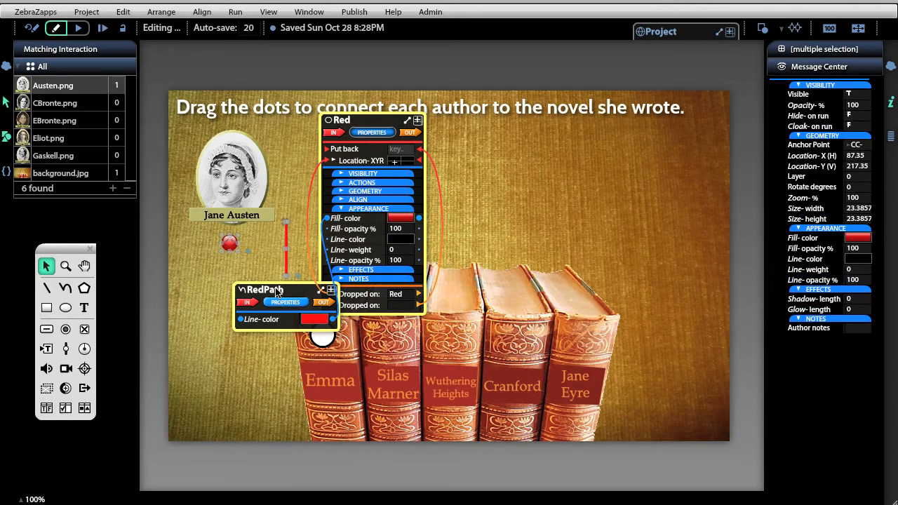
pyautogui.moveTo(277, 292); pyautogui.dragTo(521, 164)
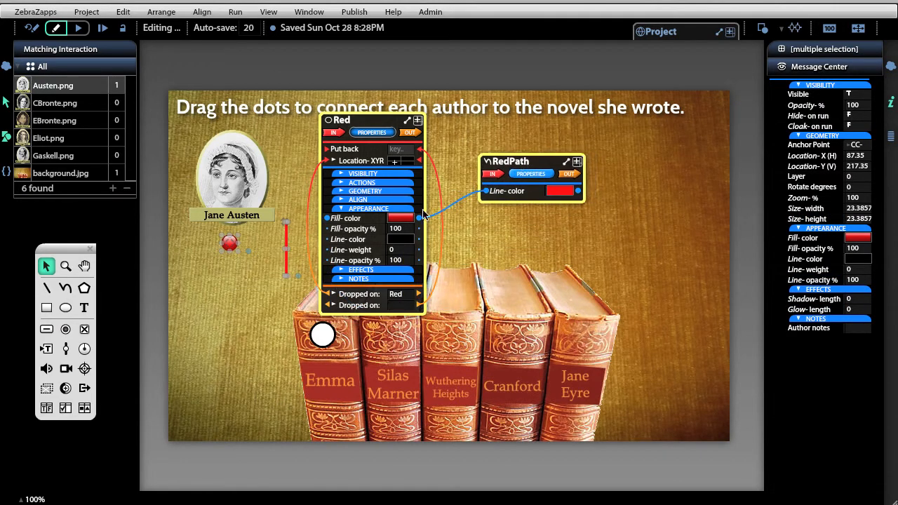
pyautogui.click(253, 342)
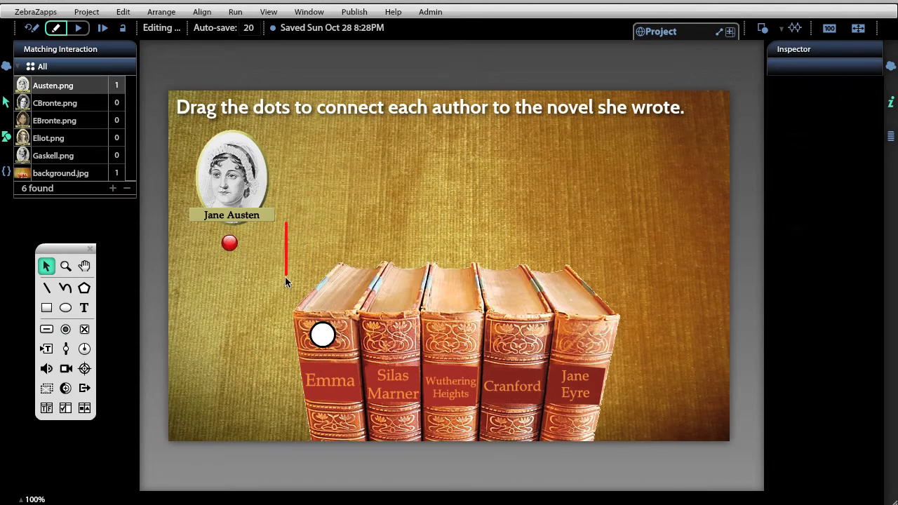
# - Edit RedPath's points and add a ribbon to each of its two end points
pyautogui.click(287, 245)
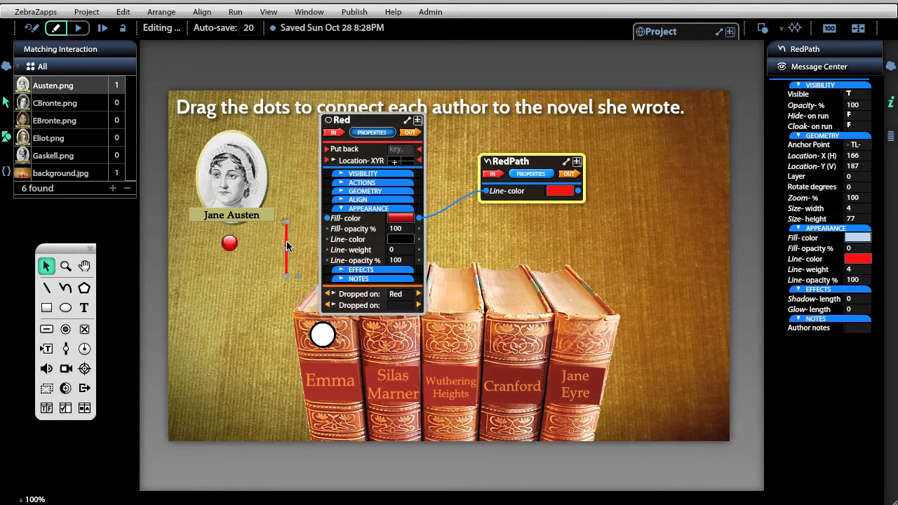
pyautogui.doubleClick(286, 246)
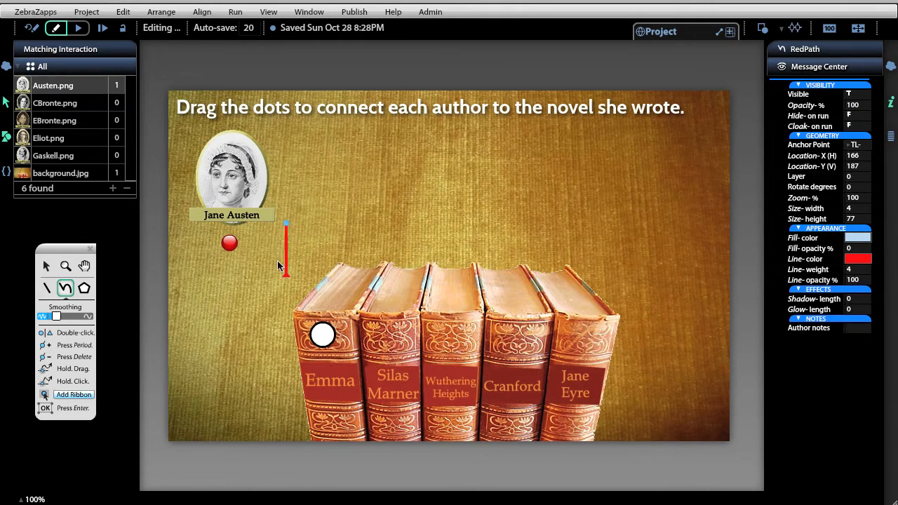
pyautogui.click(76, 395)
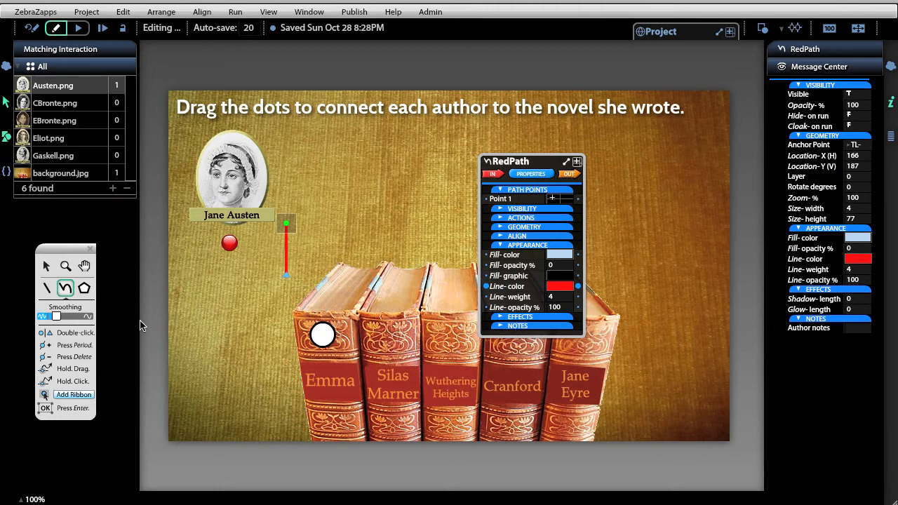
pyautogui.click(71, 394)
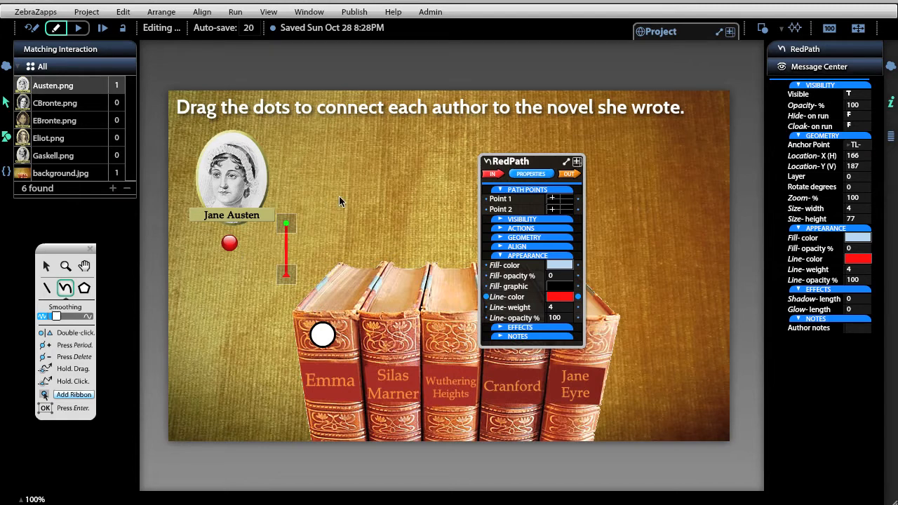
pyautogui.press('Return')
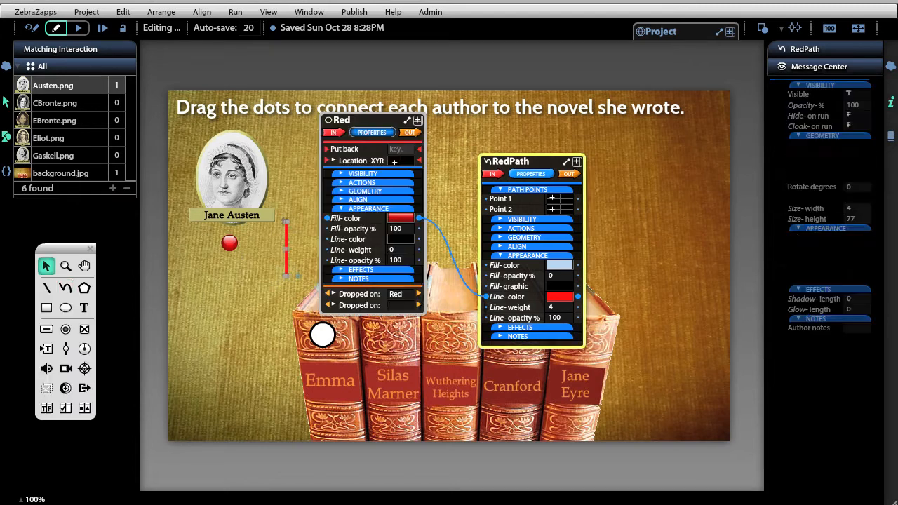
# - Wire the Austen portrait's Location-XYR property to RedPath's Point 1
pyautogui.click(235, 184)
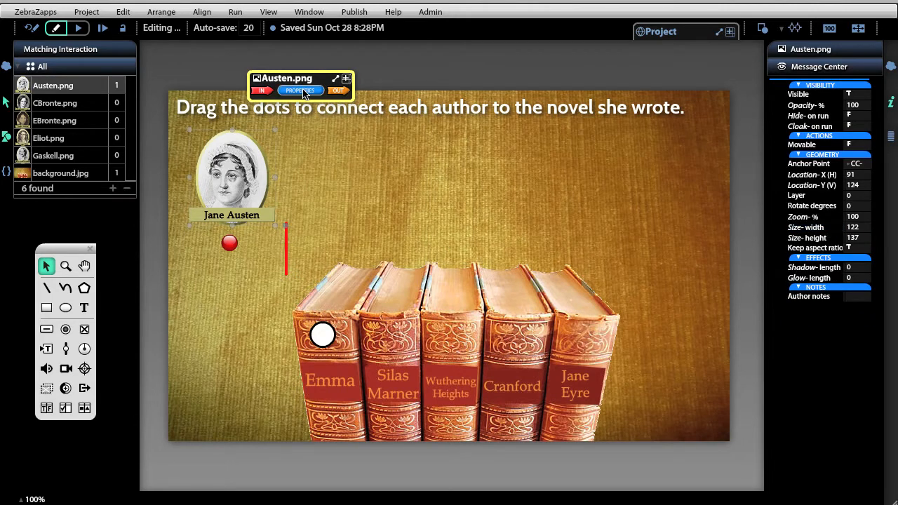
pyautogui.click(303, 92)
pyautogui.click(298, 125)
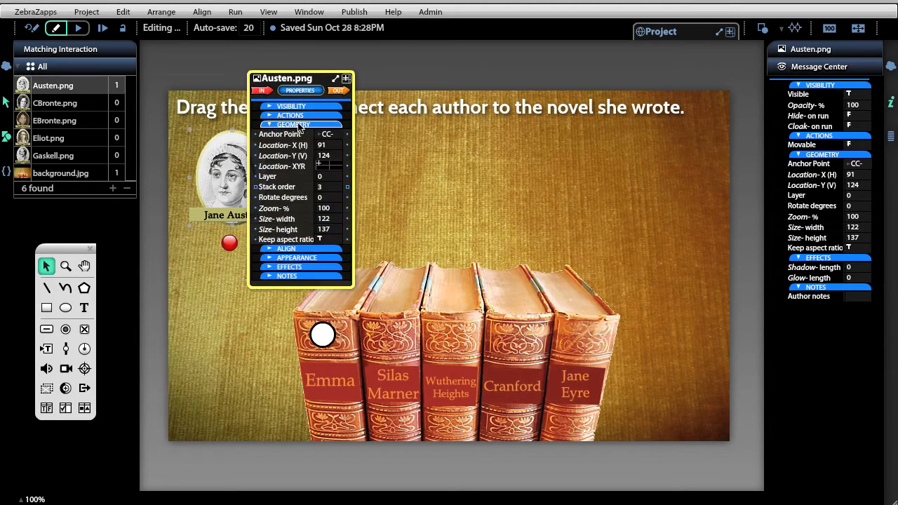
pyautogui.moveTo(456, 60); pyautogui.dragTo(494, 44)
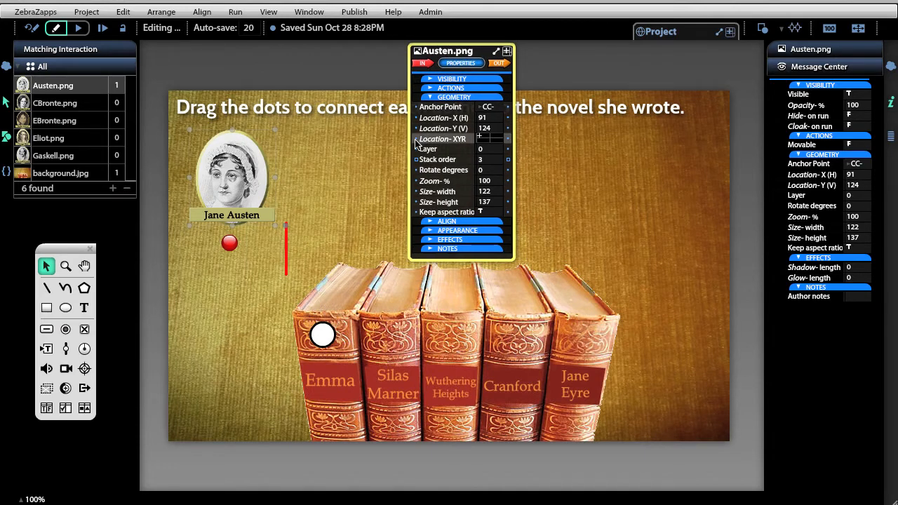
pyautogui.moveTo(429, 56); pyautogui.dragTo(133, 78)
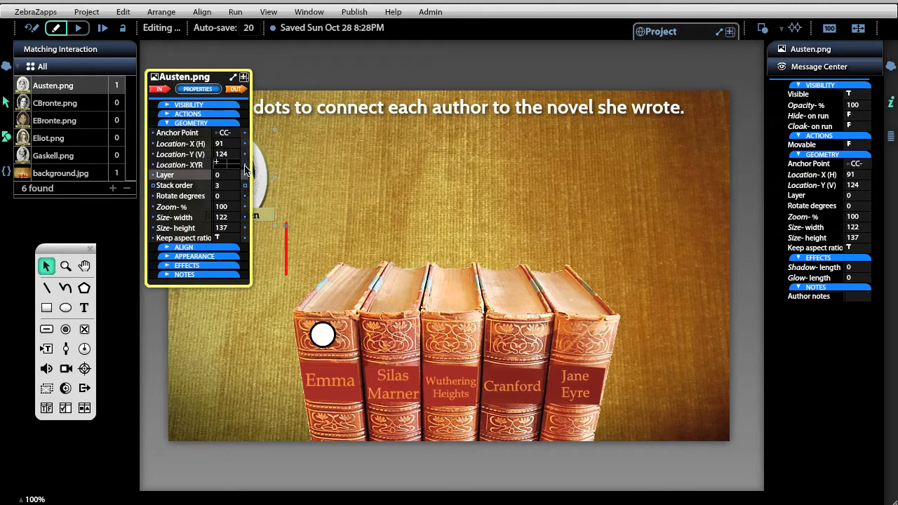
pyautogui.moveTo(245, 166); pyautogui.dragTo(494, 200)
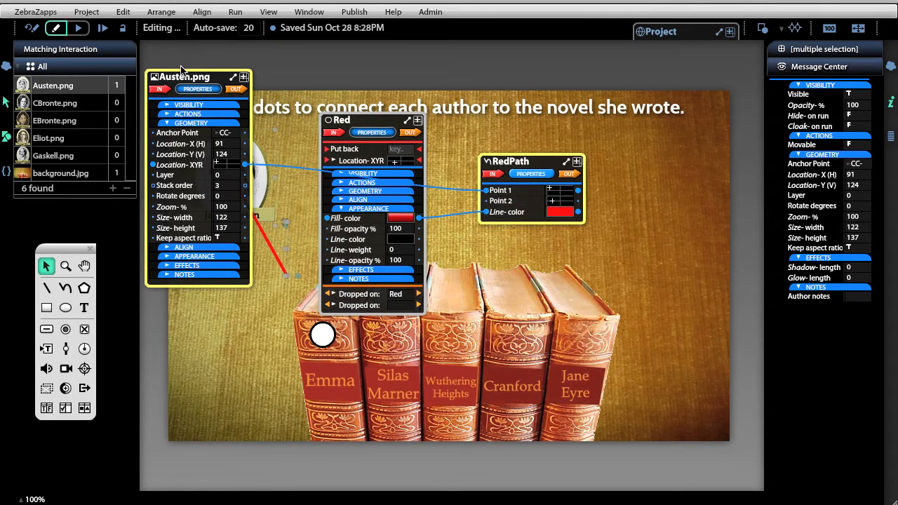
# - Set the Austen portrait's anchor point to BC- bottom center and move its panel clear of the portrait
pyautogui.moveTo(180, 79); pyautogui.dragTo(212, 212)
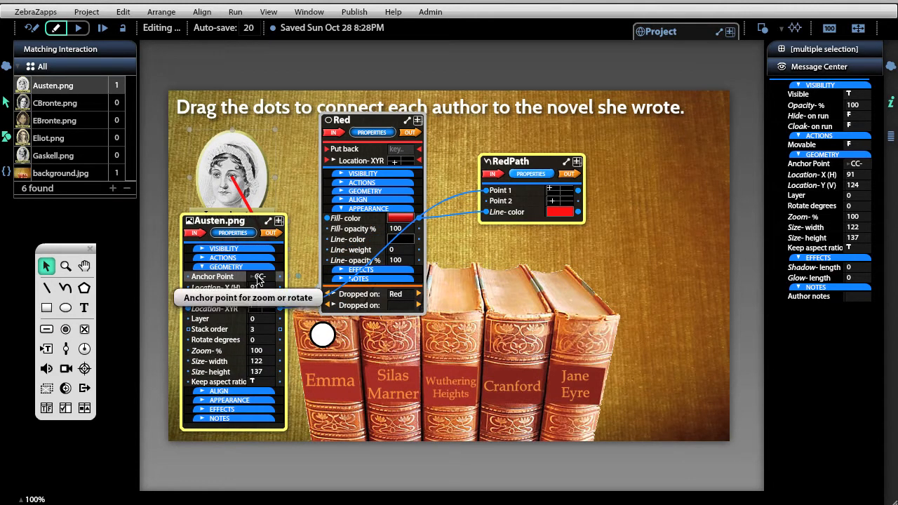
pyautogui.click(259, 278)
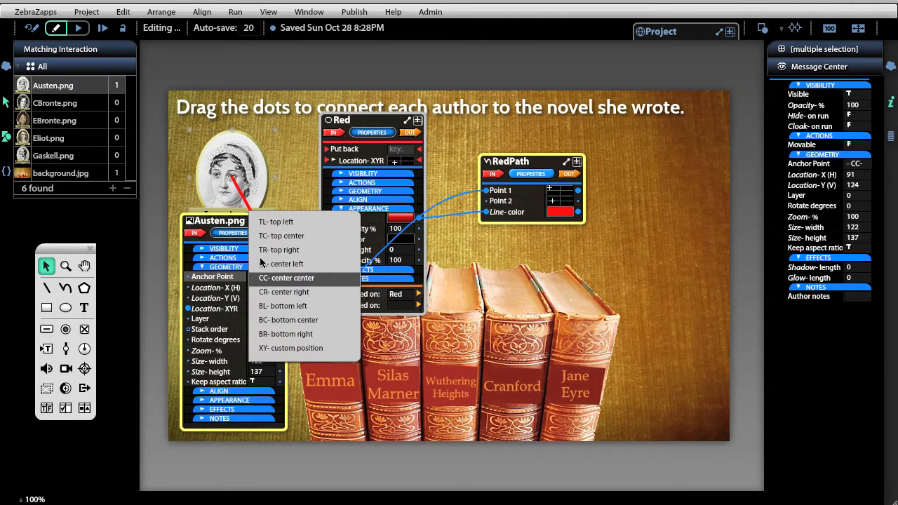
pyautogui.click(265, 320)
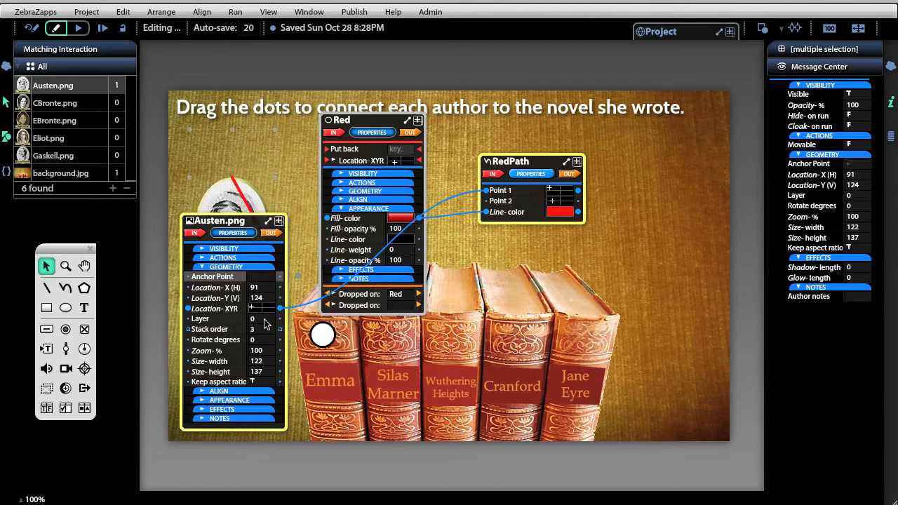
pyautogui.moveTo(228, 222); pyautogui.dragTo(207, 316)
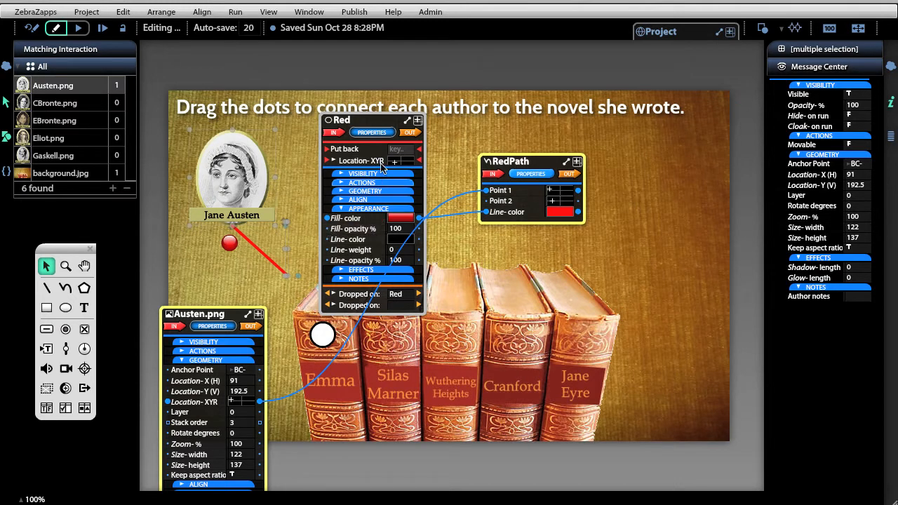
# - Wire the Red dot's Location-XYR property to RedPath's Point 2
pyautogui.click(366, 121)
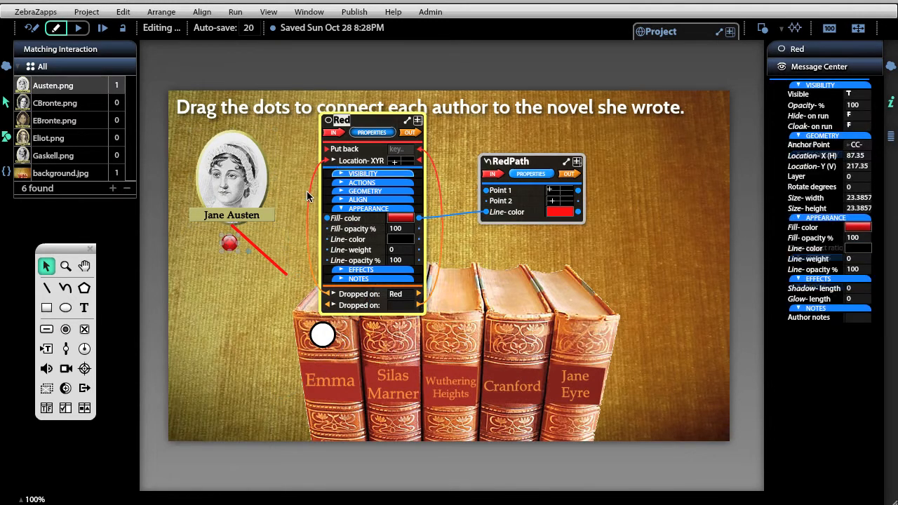
pyautogui.click(378, 191)
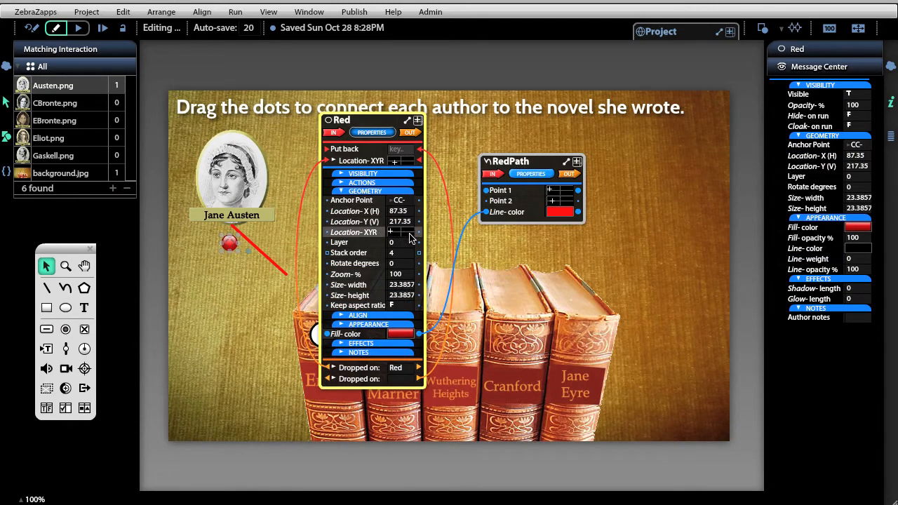
pyautogui.moveTo(419, 233); pyautogui.dragTo(486, 203)
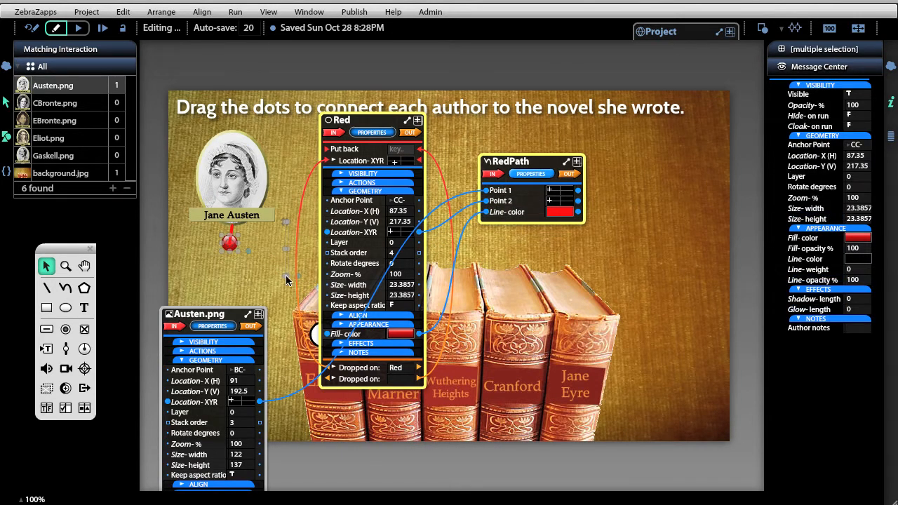
pyautogui.click(259, 278)
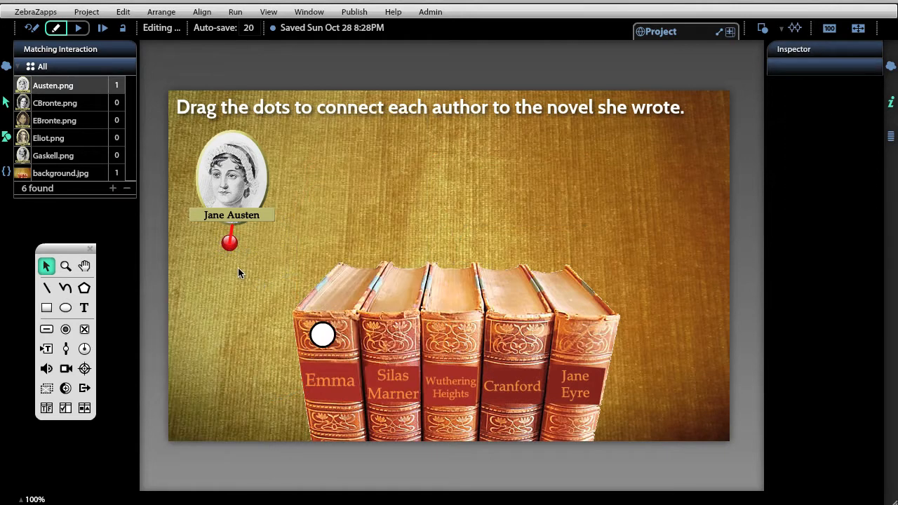
# - Nudge the Red dot to X 90, Y 220 and bring it to the front, above RedPath
pyautogui.click(233, 243)
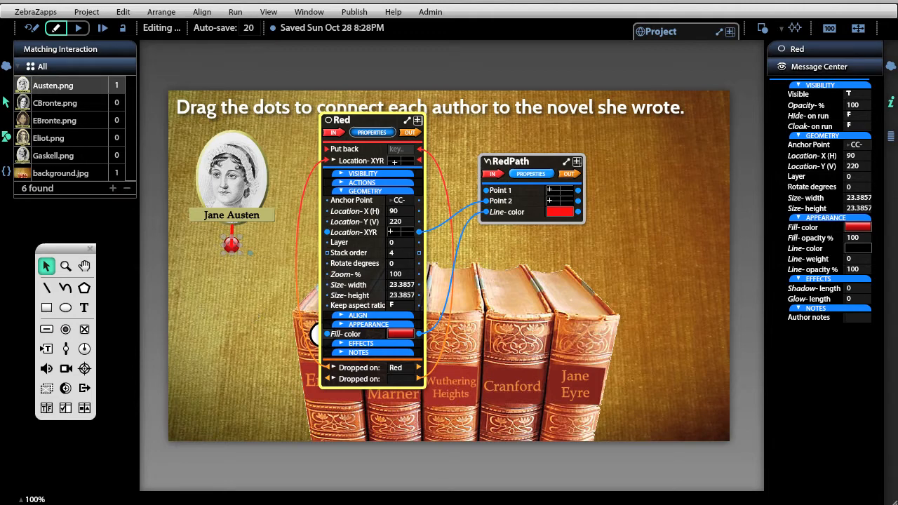
pyautogui.click(162, 13)
pyautogui.click(168, 29)
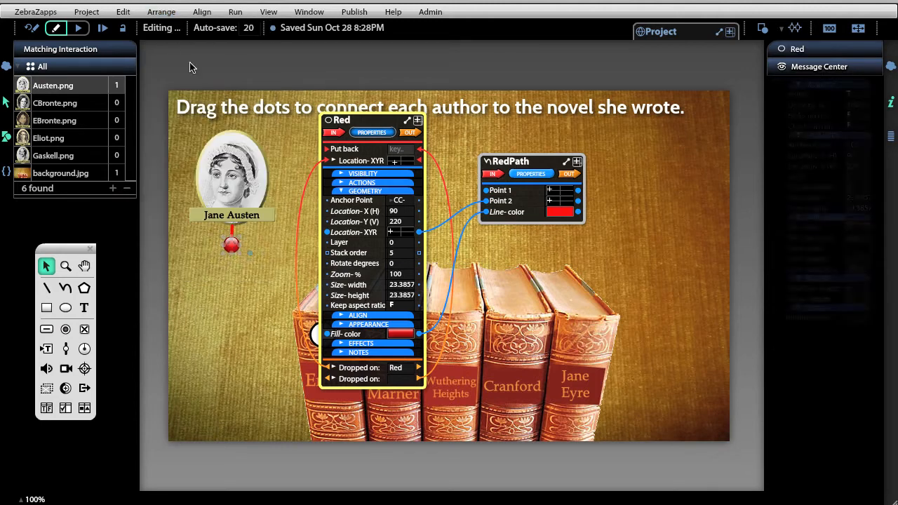
# - Bring the Austen portrait to the front so it stacks above the red line
pyautogui.click(272, 126)
pyautogui.click(246, 172)
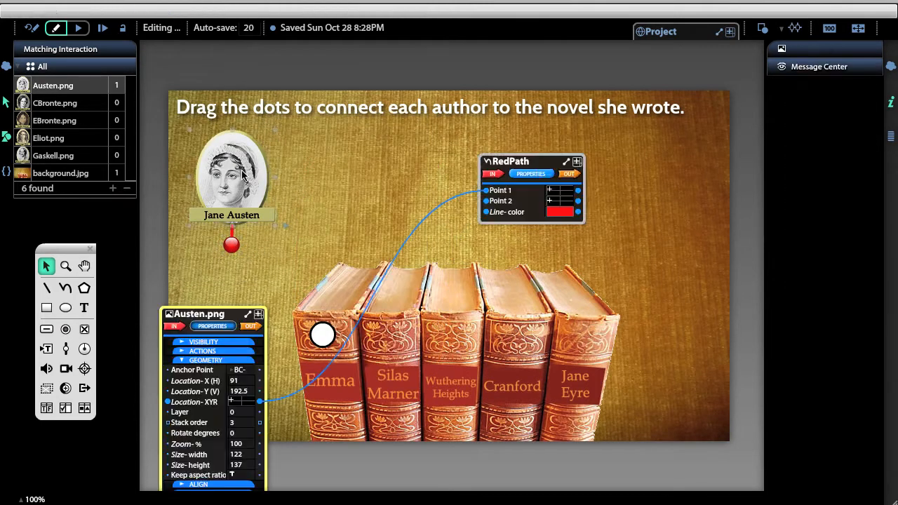
pyautogui.click(159, 12)
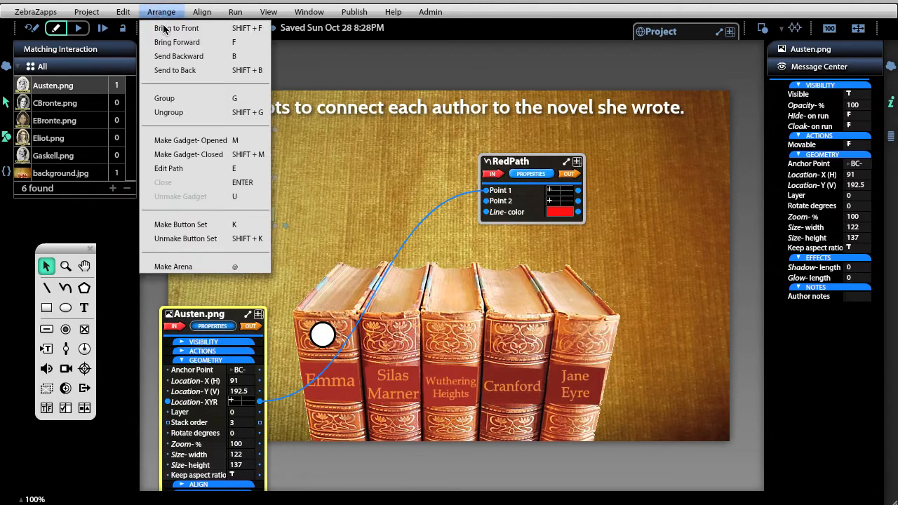
pyautogui.click(172, 28)
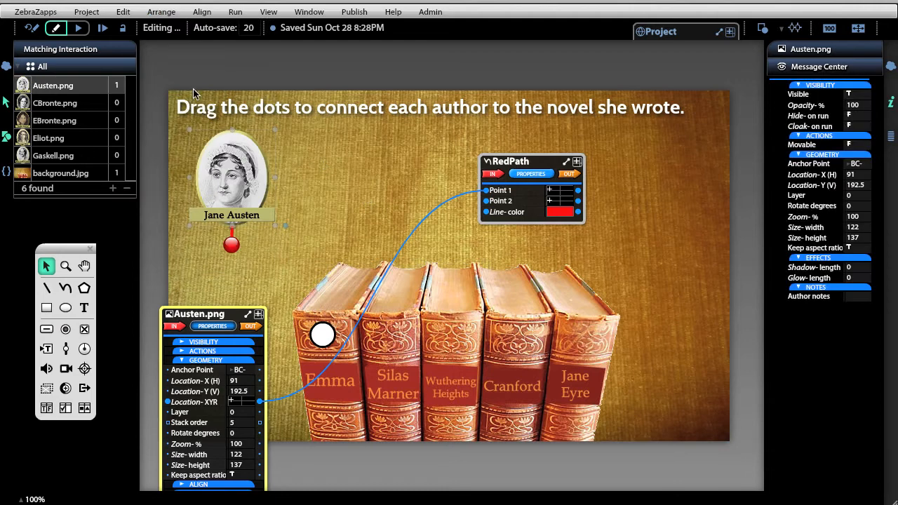
# - Test-run the project by dropping the Red dot on an empty area and on the Emma target, and return to editing
pyautogui.click(80, 31)
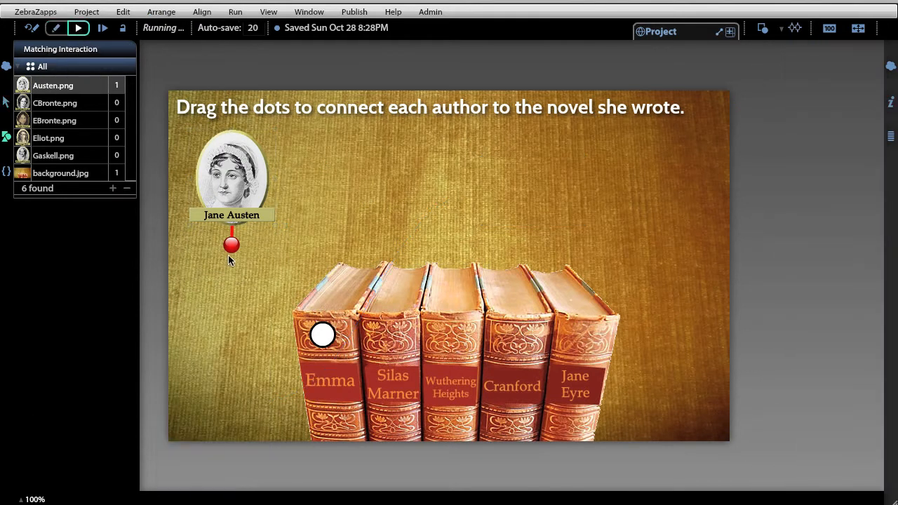
pyautogui.moveTo(233, 250); pyautogui.dragTo(503, 238)
pyautogui.moveTo(231, 249)
pyautogui.mouseDown()
pyautogui.moveTo(301, 310)
pyautogui.moveTo(323, 349)
pyautogui.mouseUp()
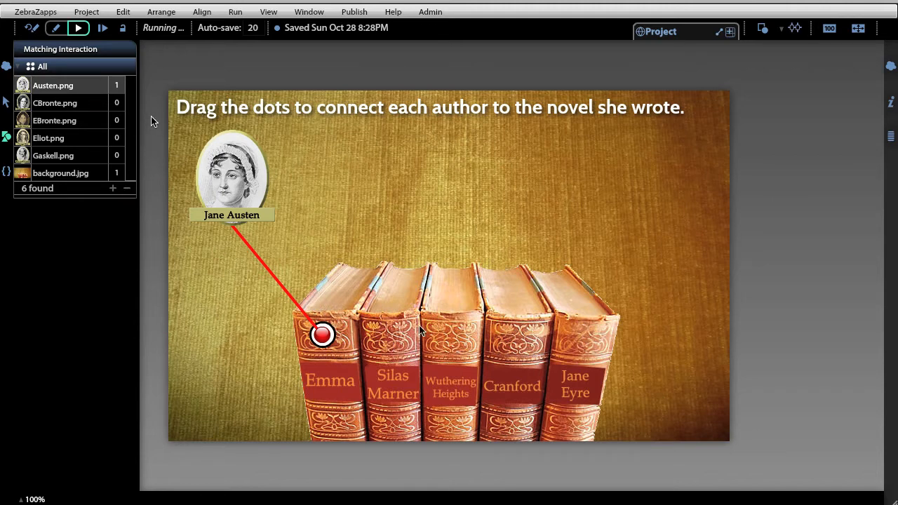
pyautogui.click(55, 28)
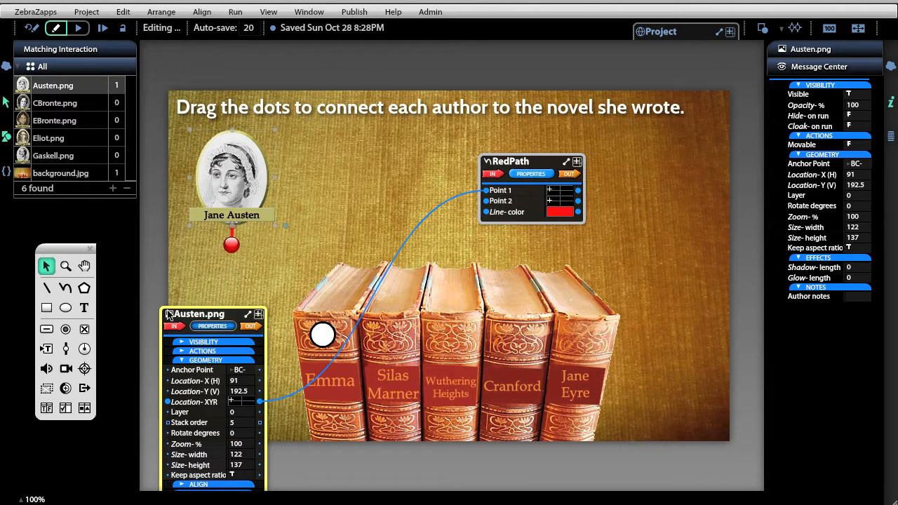
# - Draw a vertical slider outside the stage beside the background and name it correctCount
pyautogui.moveTo(202, 316); pyautogui.dragTo(269, 292)
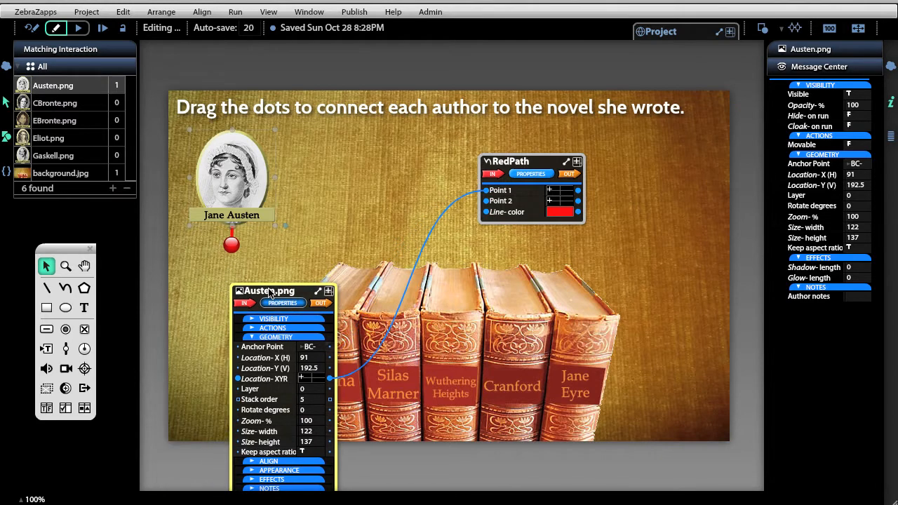
pyautogui.click(65, 349)
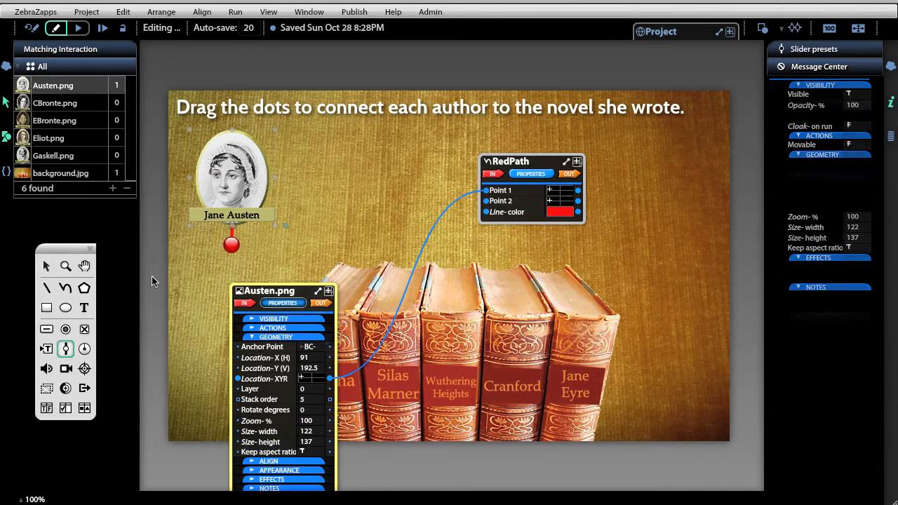
pyautogui.moveTo(146, 277); pyautogui.dragTo(155, 295)
pyautogui.moveTo(157, 343); pyautogui.dragTo(161, 344)
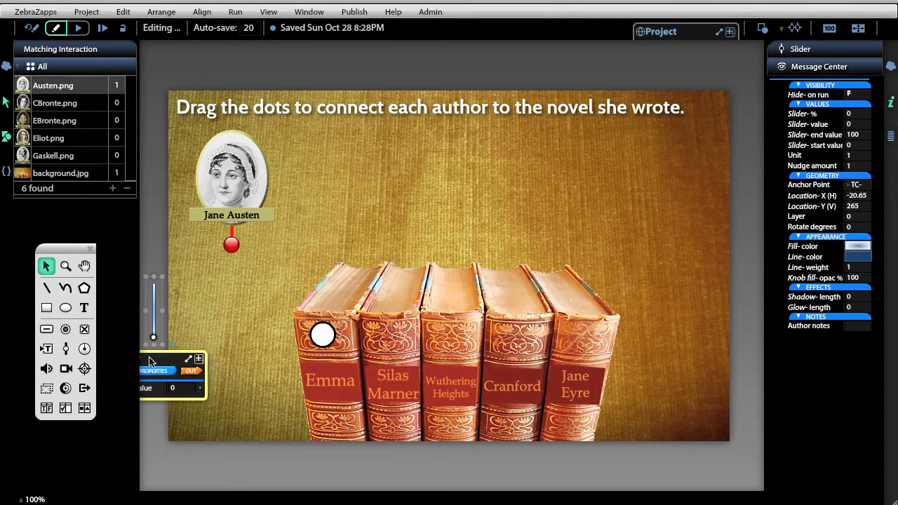
pyautogui.click(6, 139)
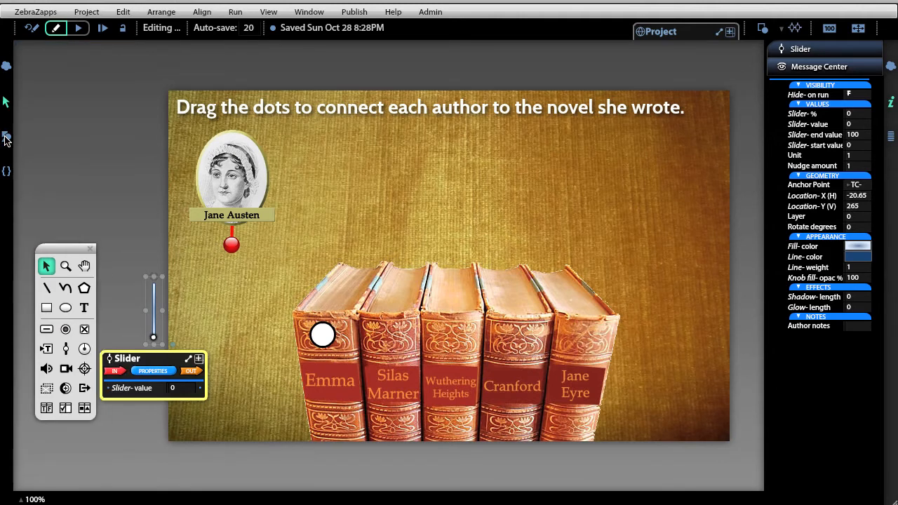
pyautogui.doubleClick(134, 360)
pyautogui.write('correctCount')
# - Set the correctCount slider's end value to 5
pyautogui.click(160, 371)
pyautogui.click(141, 396)
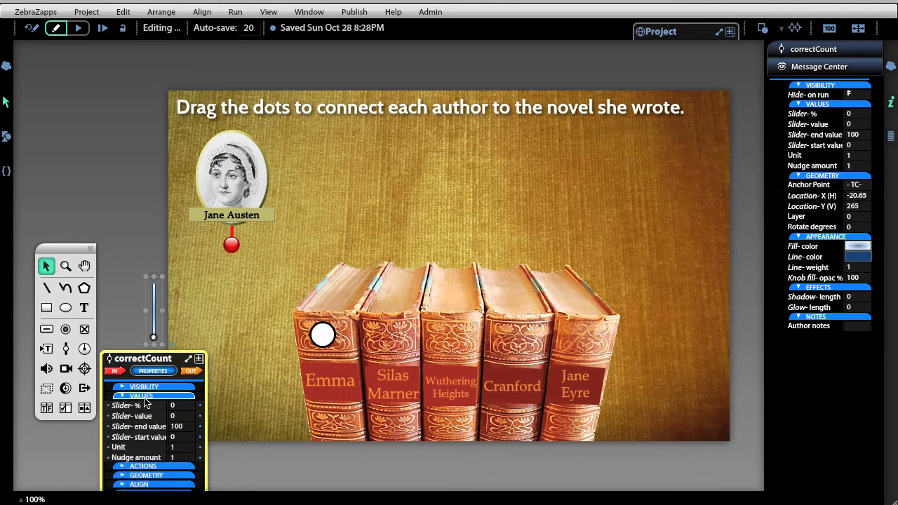
pyautogui.click(177, 428)
pyautogui.write('5')
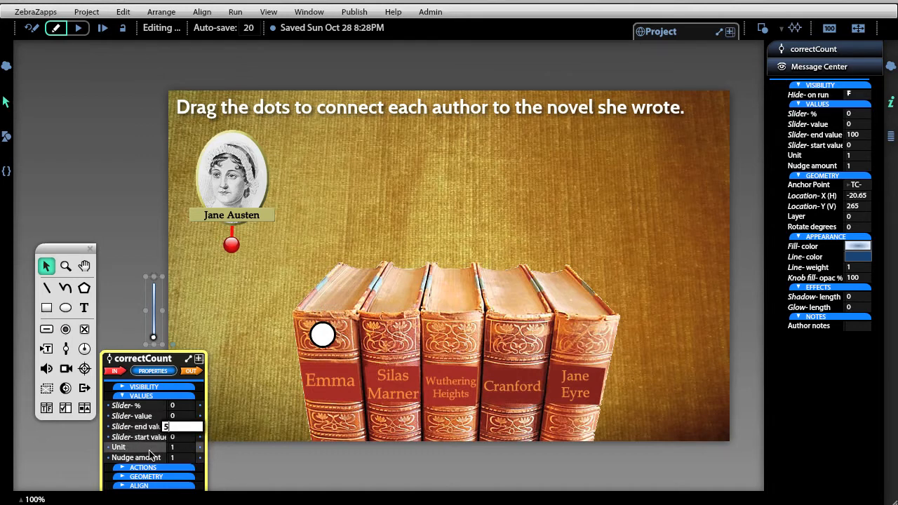
pyautogui.click(118, 299)
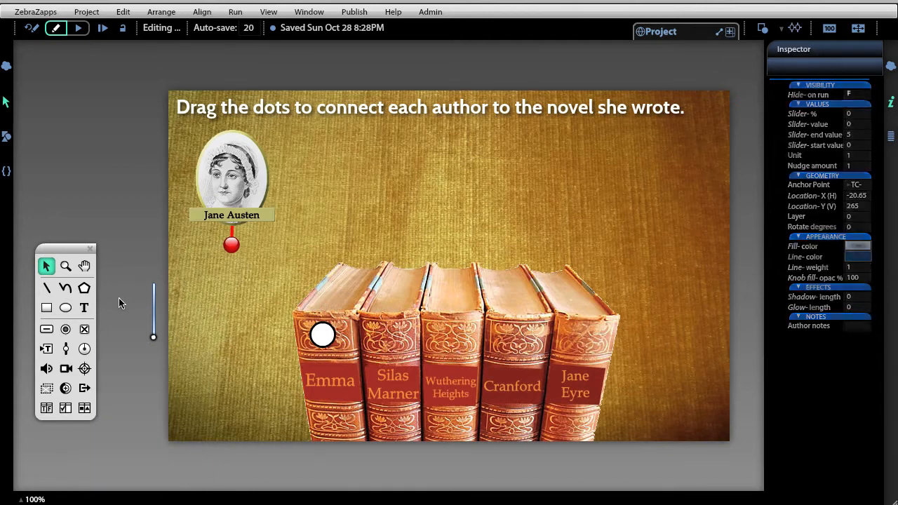
# - Wire the Red dot's "Dropped on: Red" event to correctCount's Nudge-up action and test-run a drop on the Emma target
pyautogui.doubleClick(231, 244)
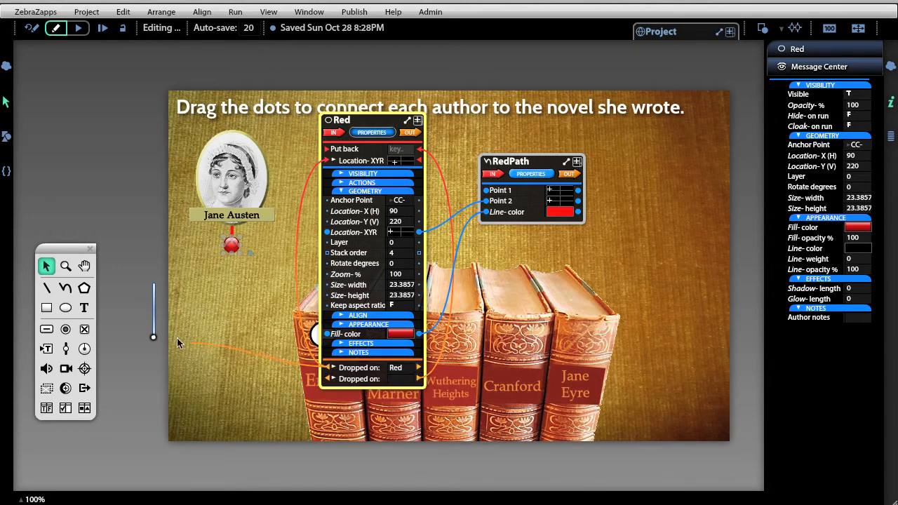
pyautogui.moveTo(154, 333); pyautogui.dragTo(127, 360)
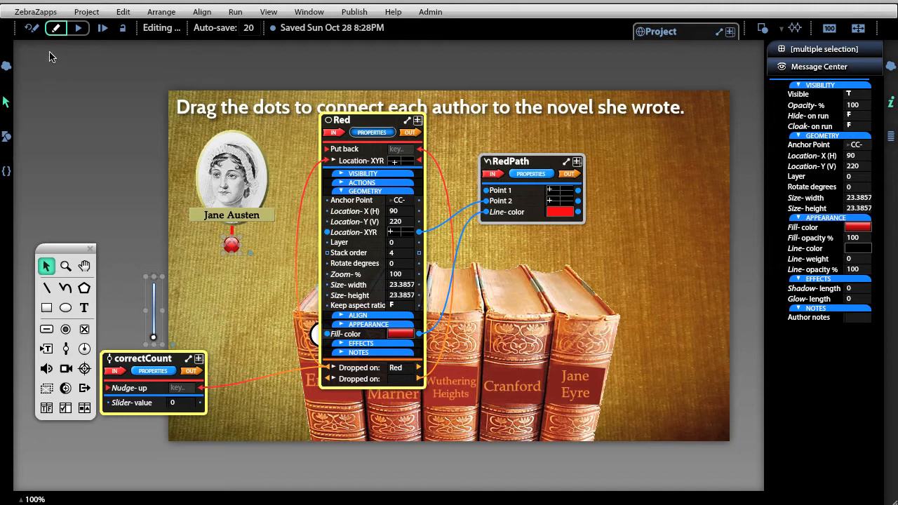
pyautogui.click(78, 28)
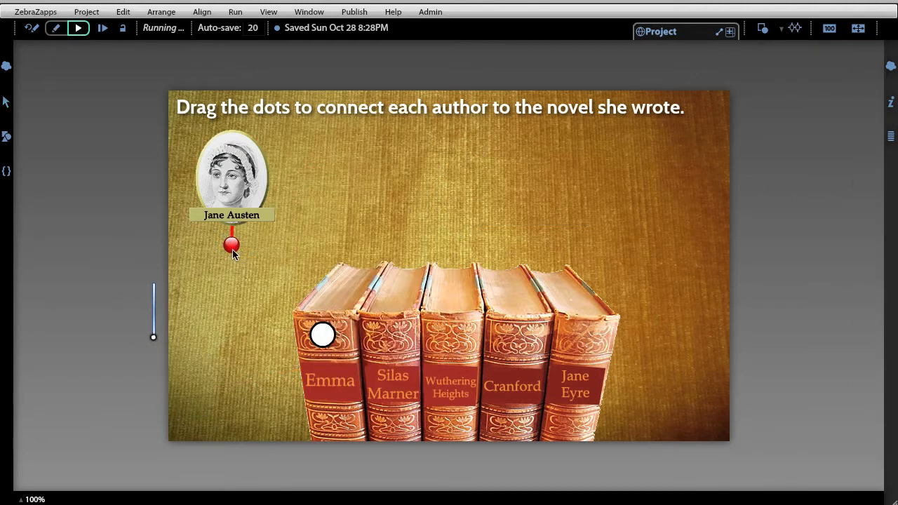
pyautogui.moveTo(232, 246); pyautogui.dragTo(322, 335)
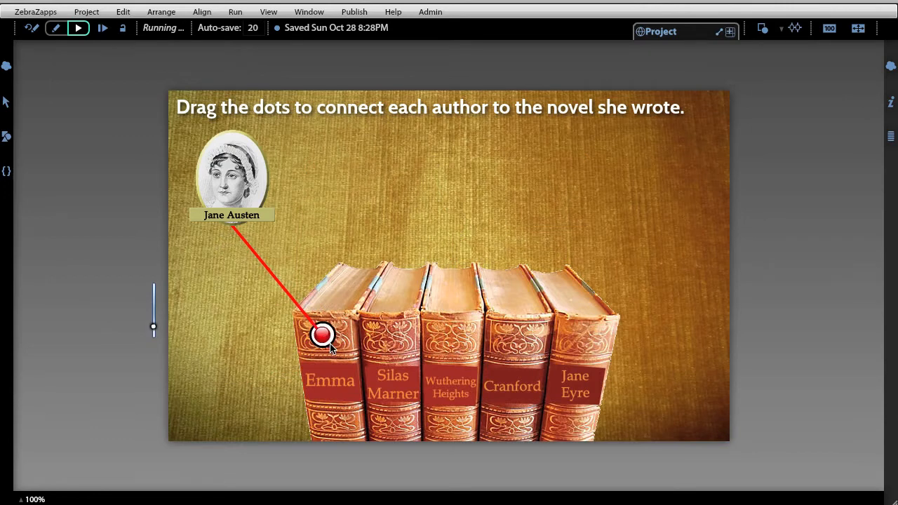
pyautogui.click(30, 28)
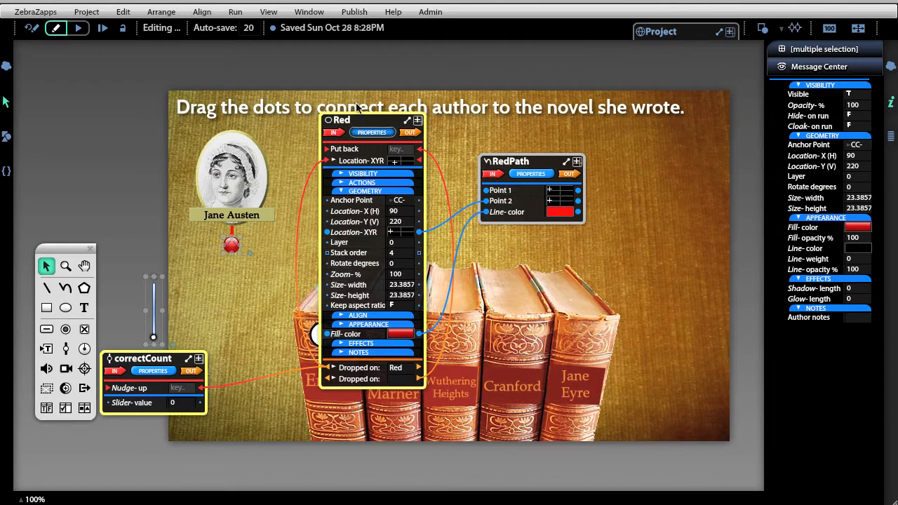
# - Test-run dropping the Red dot with the Red Target moved down Emma's spine, and return the target to the upper spine
pyautogui.moveTo(363, 122); pyautogui.dragTo(396, 30)
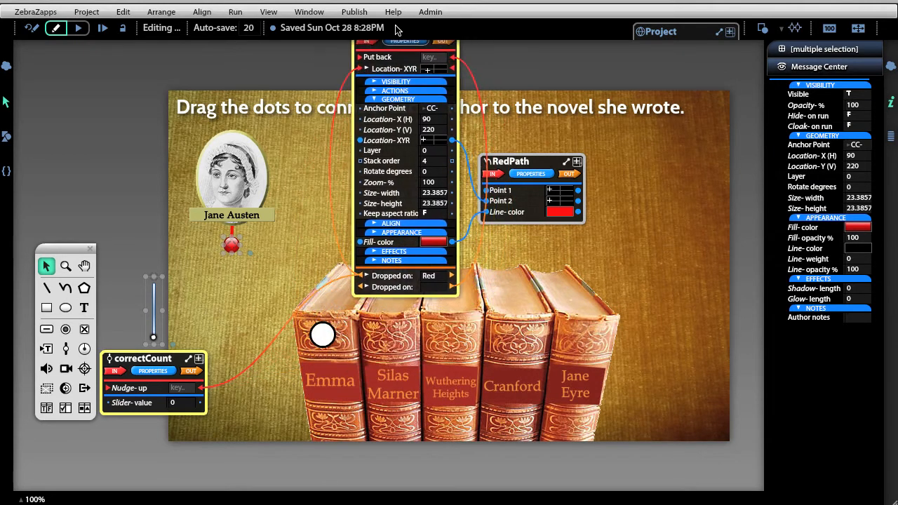
pyautogui.moveTo(323, 349); pyautogui.dragTo(337, 429)
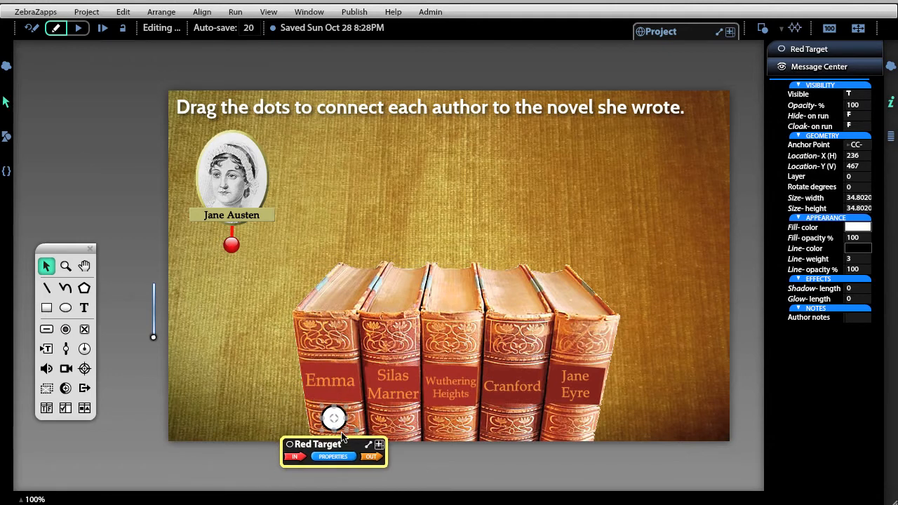
pyautogui.click(79, 28)
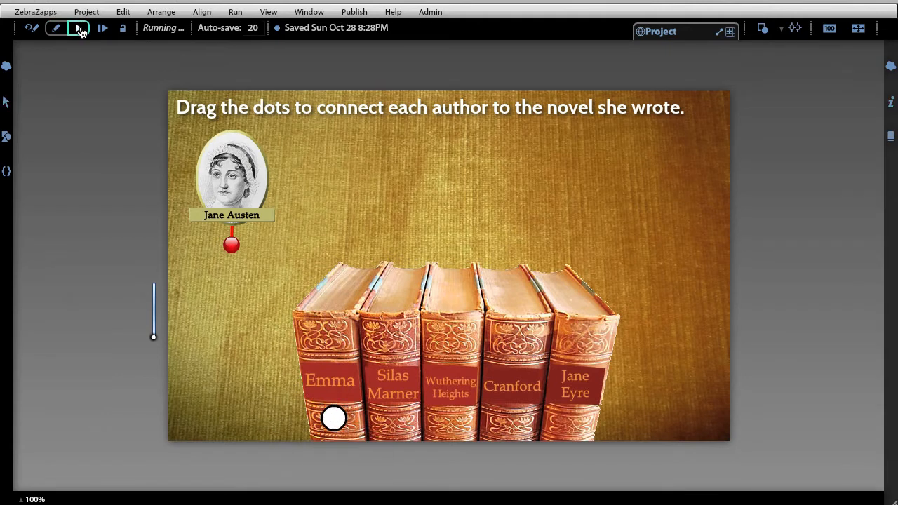
pyautogui.moveTo(231, 244); pyautogui.dragTo(333, 419)
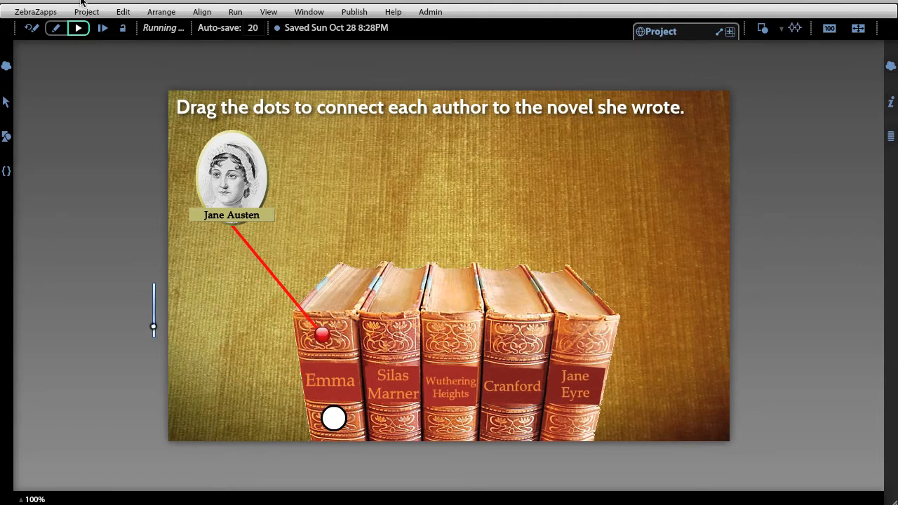
pyautogui.click(29, 31)
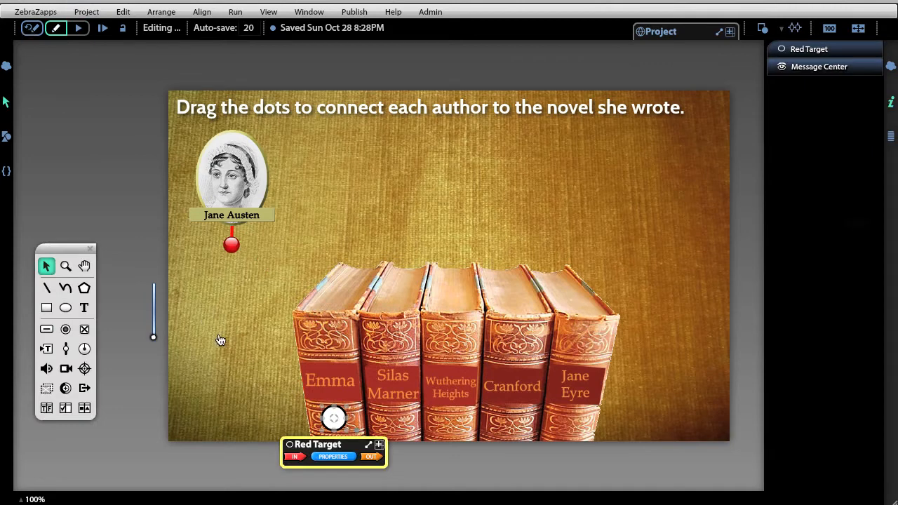
pyautogui.click(321, 418)
pyautogui.moveTo(327, 426); pyautogui.dragTo(319, 344)
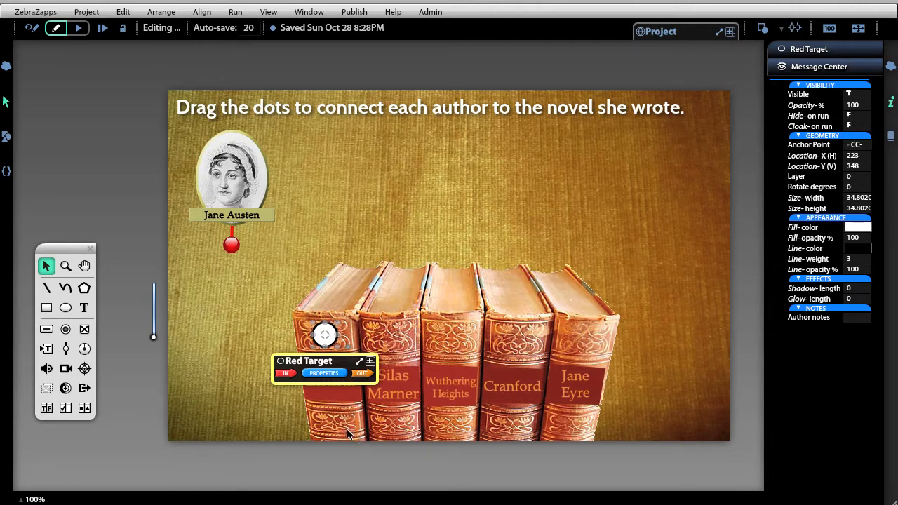
# - Wire the Red Target's Location-XYR property to the Location-XYR value inside the Red dot's Location-XYR action
pyautogui.click(230, 249)
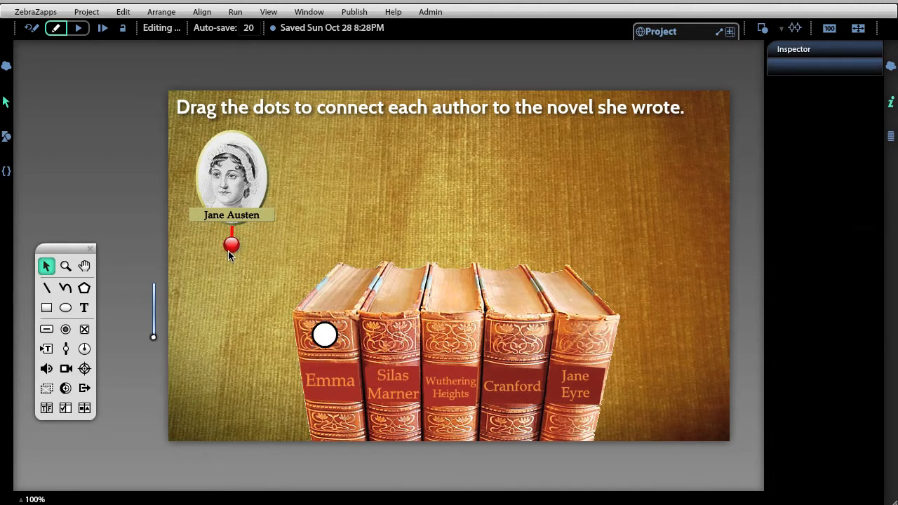
pyautogui.click(232, 247)
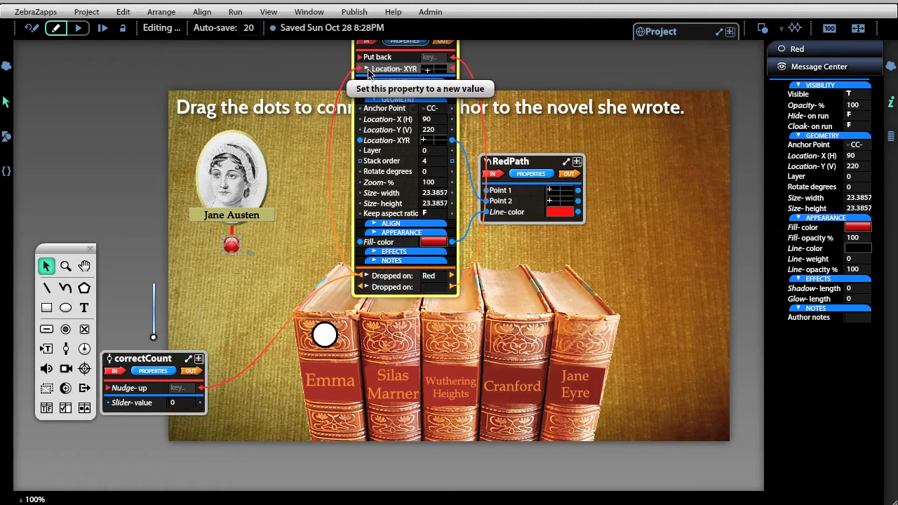
pyautogui.click(365, 69)
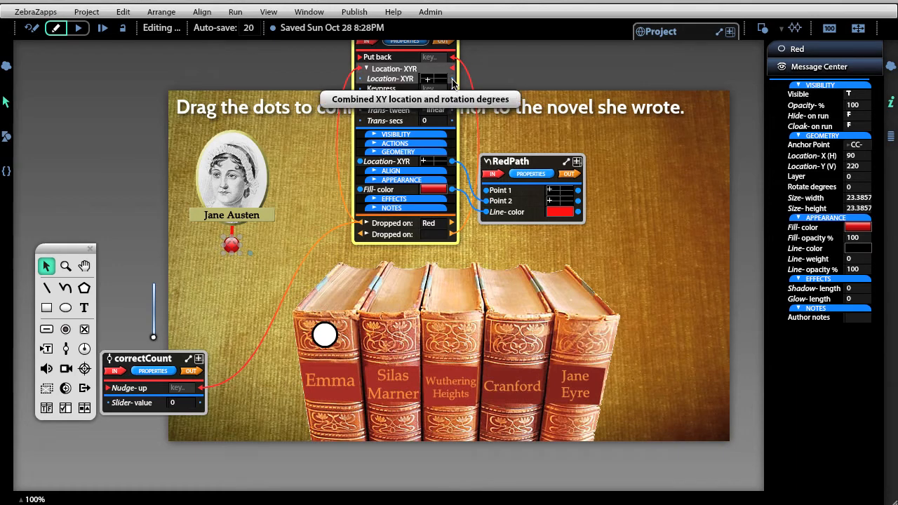
pyautogui.moveTo(453, 81); pyautogui.dragTo(320, 409)
pyautogui.moveTo(319, 404); pyautogui.dragTo(318, 359)
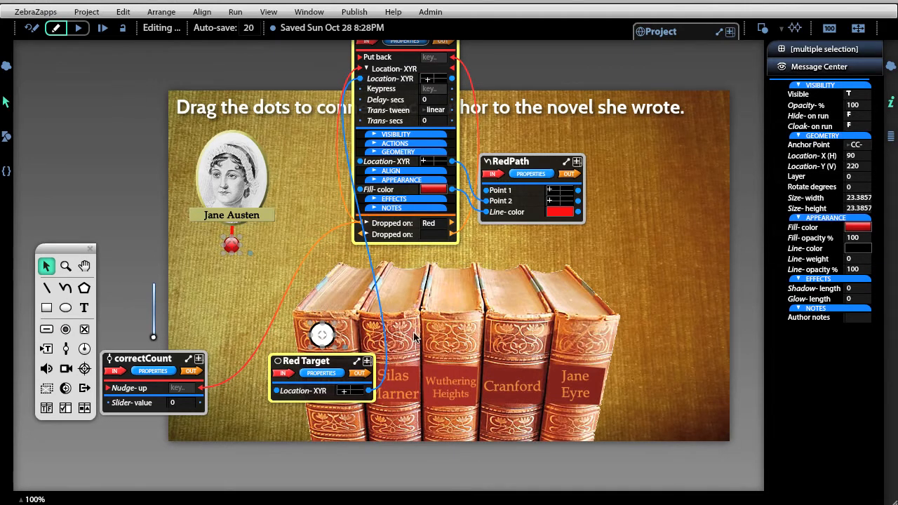
pyautogui.click(309, 220)
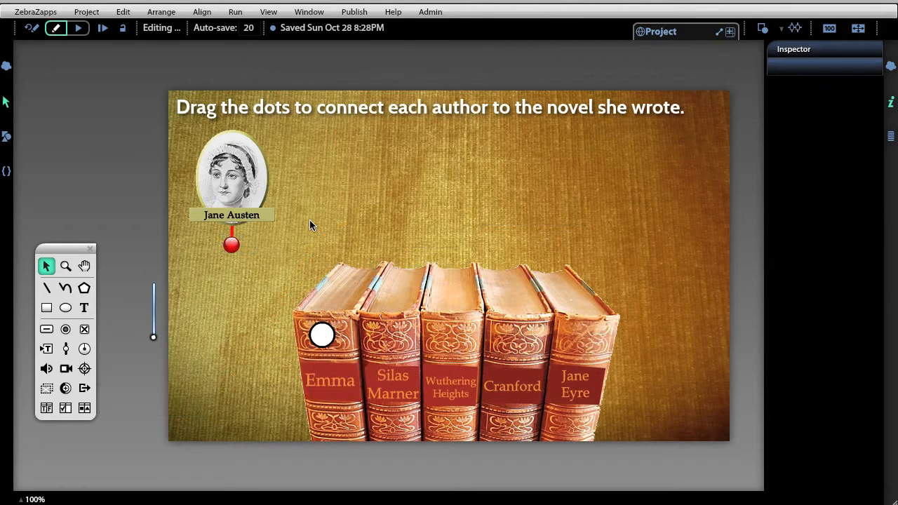
# - Move the Red Target beside Emma to about X 160, Y 412 and test-run dropping the Red dot on it
pyautogui.moveTo(322, 336); pyautogui.dragTo(280, 389)
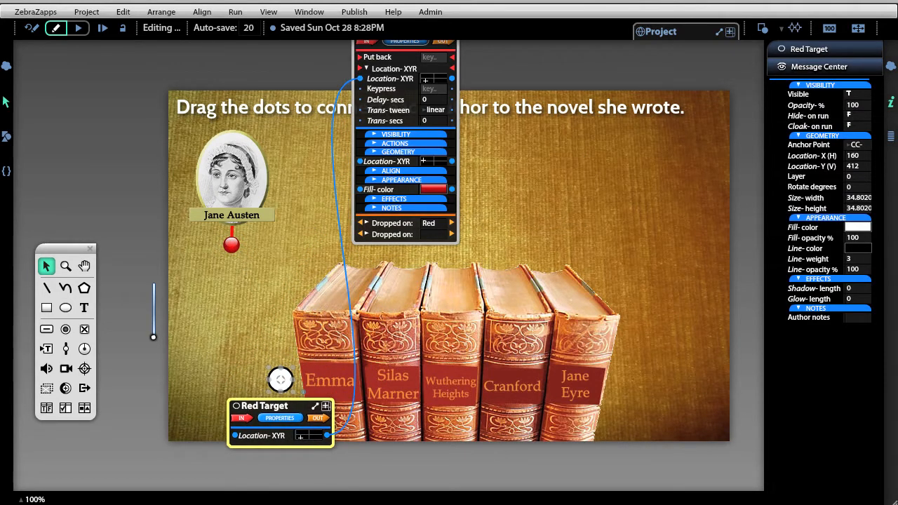
pyautogui.click(78, 28)
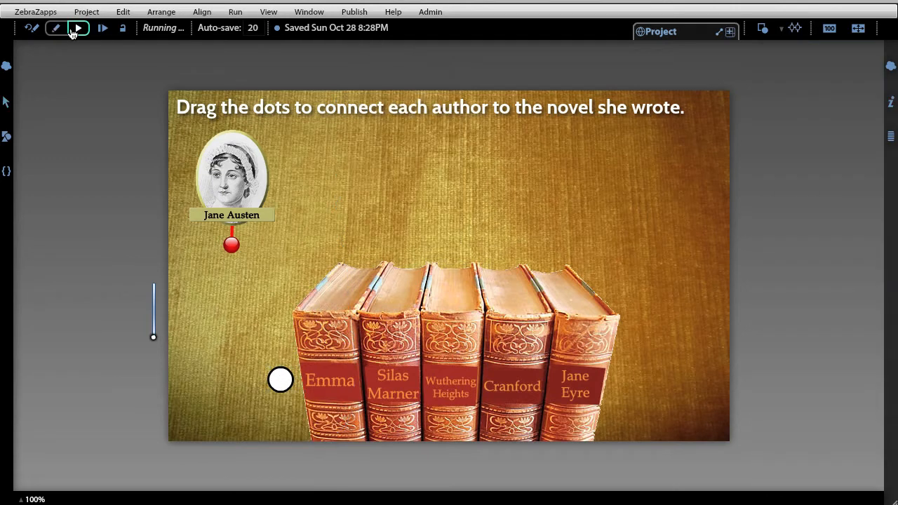
pyautogui.moveTo(232, 244); pyautogui.dragTo(293, 388)
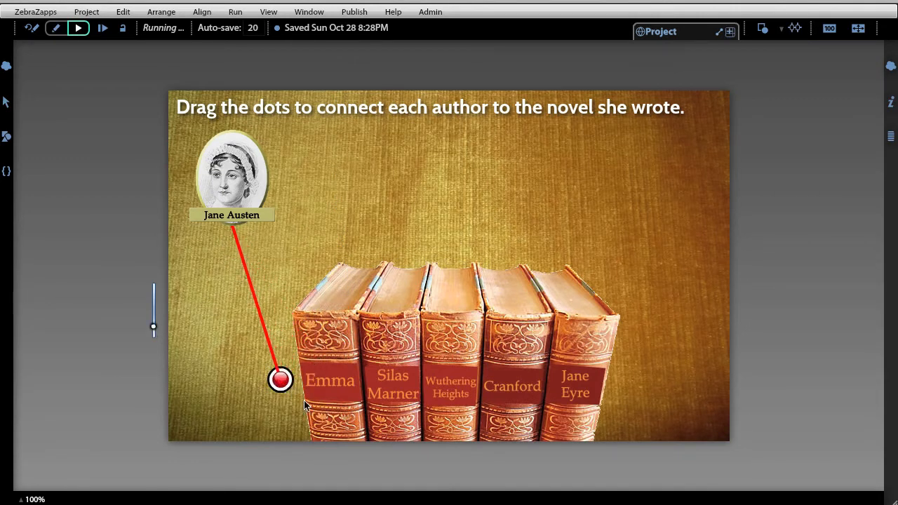
pyautogui.click(55, 28)
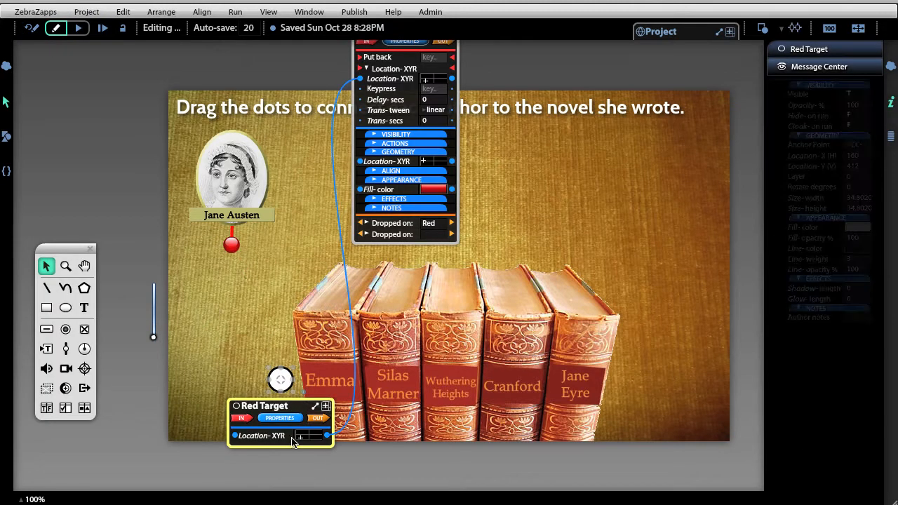
# - Place the Red Target on Emma's upper spine at X 220, Y 350 and deselect it
pyautogui.moveTo(277, 390); pyautogui.dragTo(320, 349)
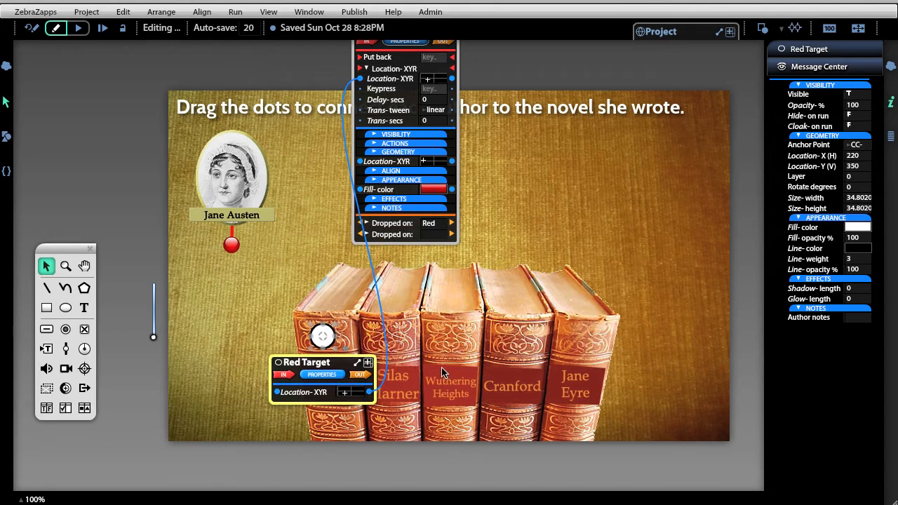
pyautogui.click(265, 290)
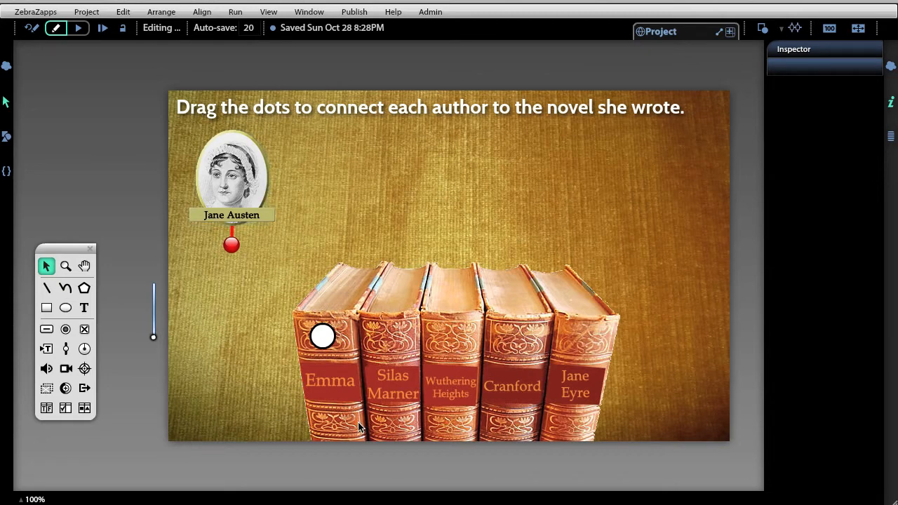
# - Duplicate the Jane Austen portrait with its dot, line and target beside the original, and replace the copied portrait with CBronte.png
pyautogui.click(237, 190)
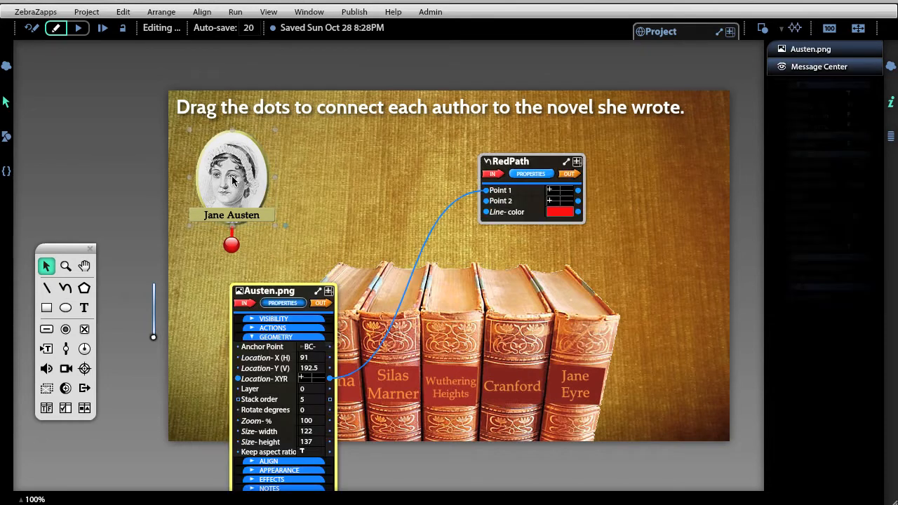
pyautogui.keyDown('shift'); pyautogui.click(231, 241); pyautogui.keyUp('shift')
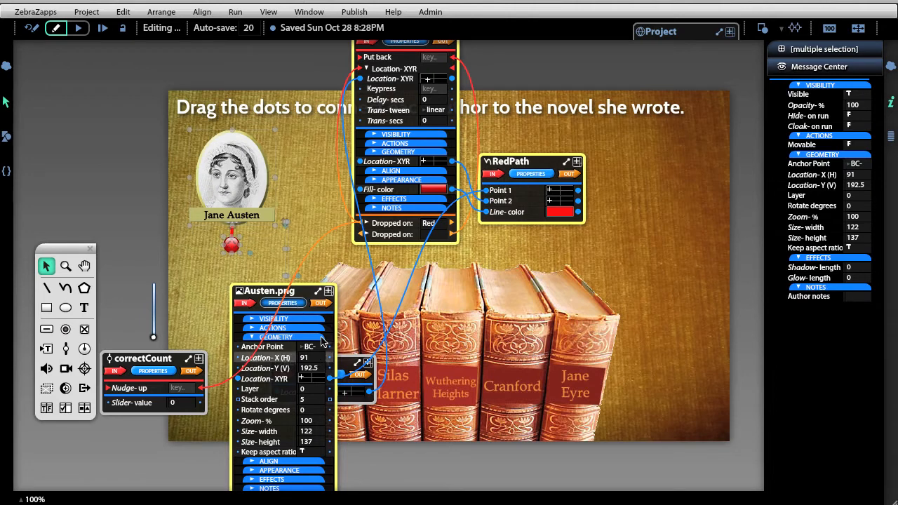
pyautogui.moveTo(302, 293); pyautogui.dragTo(235, 309)
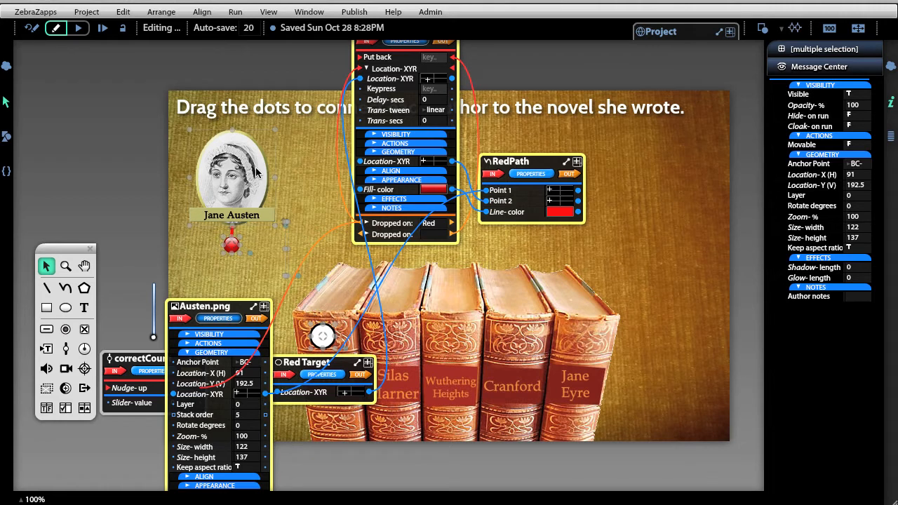
pyautogui.moveTo(288, 176); pyautogui.dragTo(350, 170)
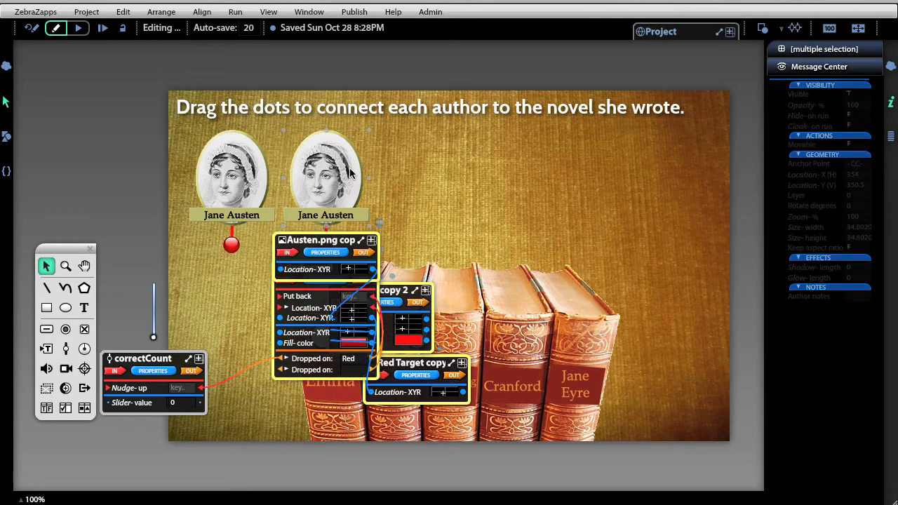
pyautogui.click(463, 174)
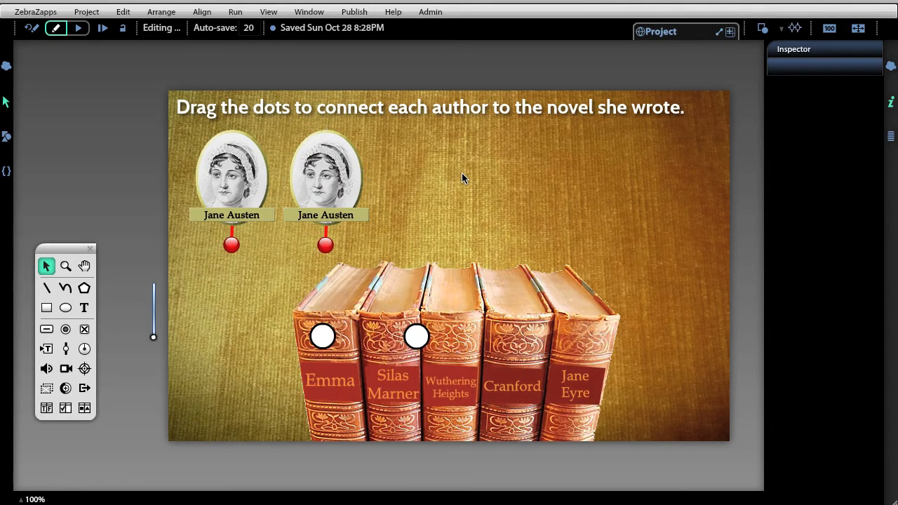
pyautogui.click(6, 136)
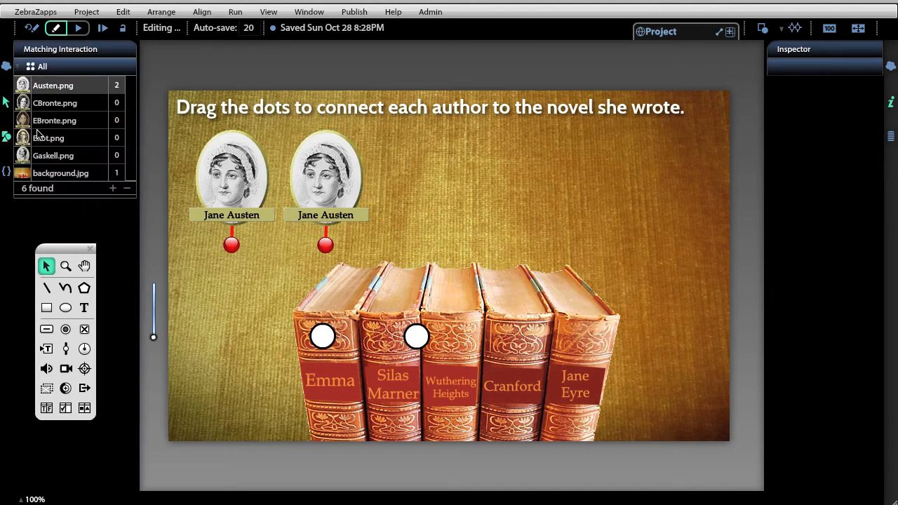
pyautogui.moveTo(26, 106); pyautogui.dragTo(321, 174)
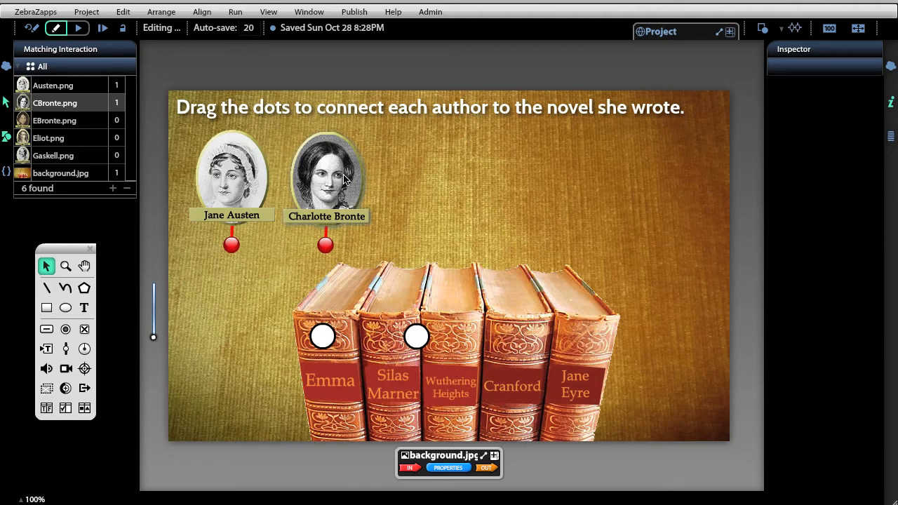
# - Rename the copied dot under Charlotte Bronte as Yellow
pyautogui.click(326, 246)
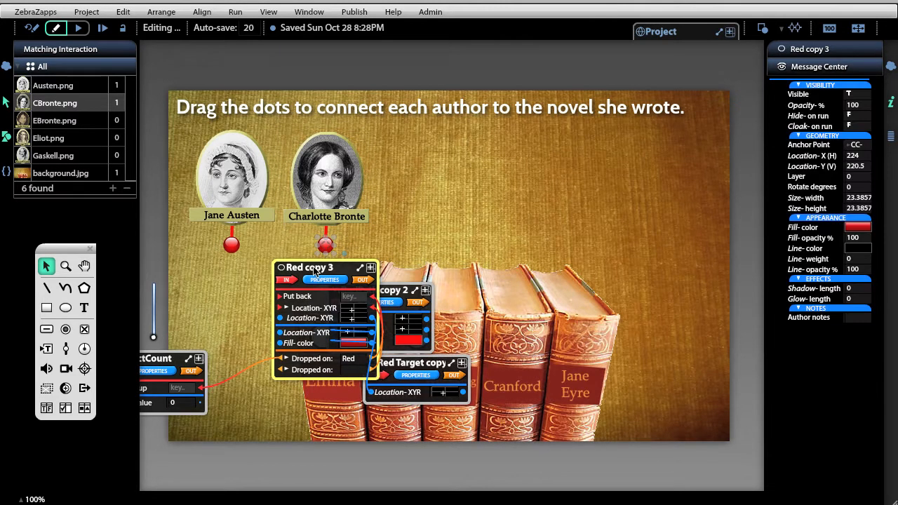
pyautogui.doubleClick(313, 269)
pyautogui.write('Yellow')
pyautogui.click(396, 226)
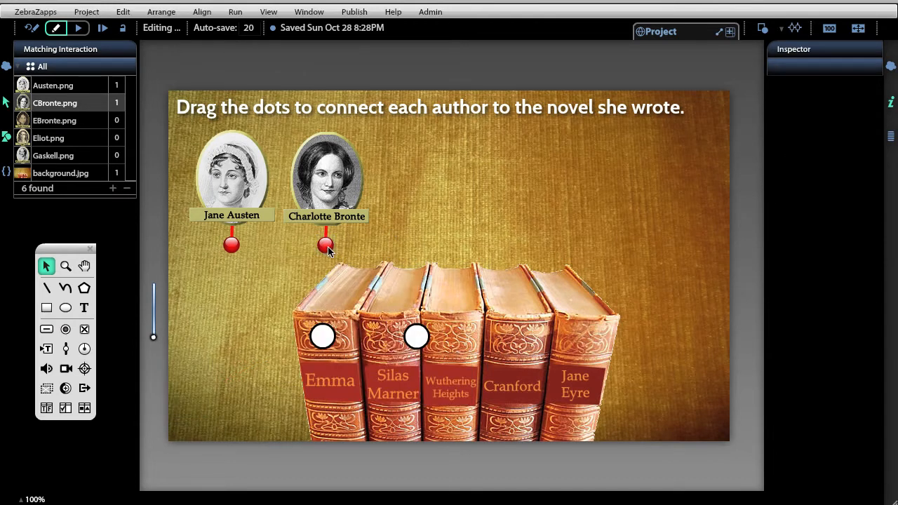
# - Change the Yellow dot's fill to yellow using a solid color, and convert that fill back to the Jellybean style
pyautogui.click(327, 246)
pyautogui.click(348, 349)
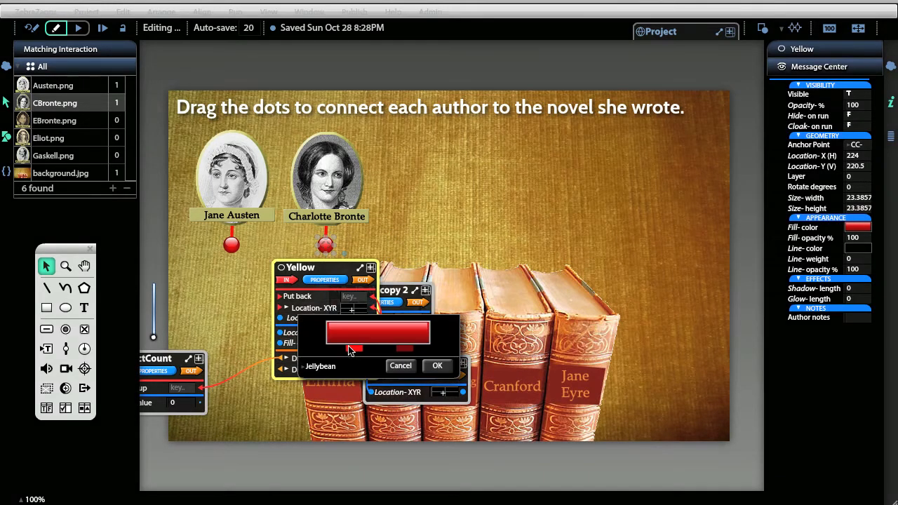
pyautogui.click(331, 365)
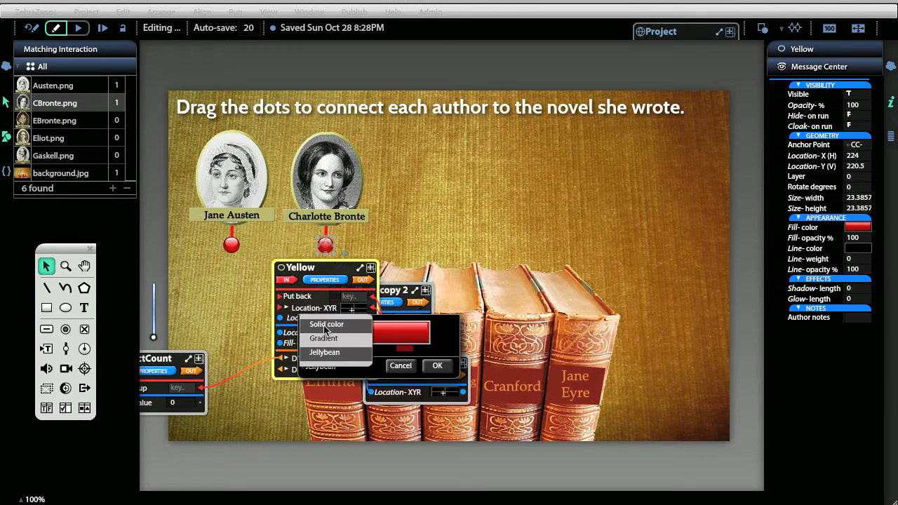
pyautogui.click(326, 324)
pyautogui.click(366, 340)
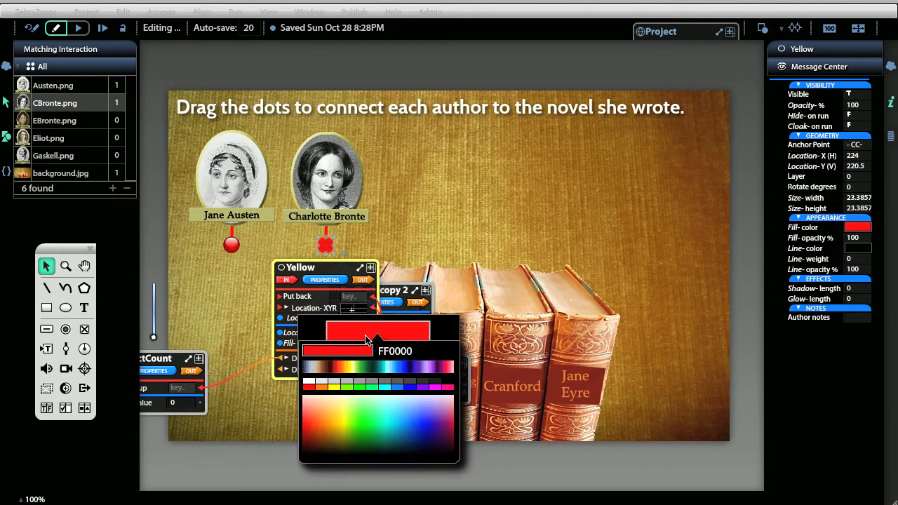
pyautogui.click(333, 387)
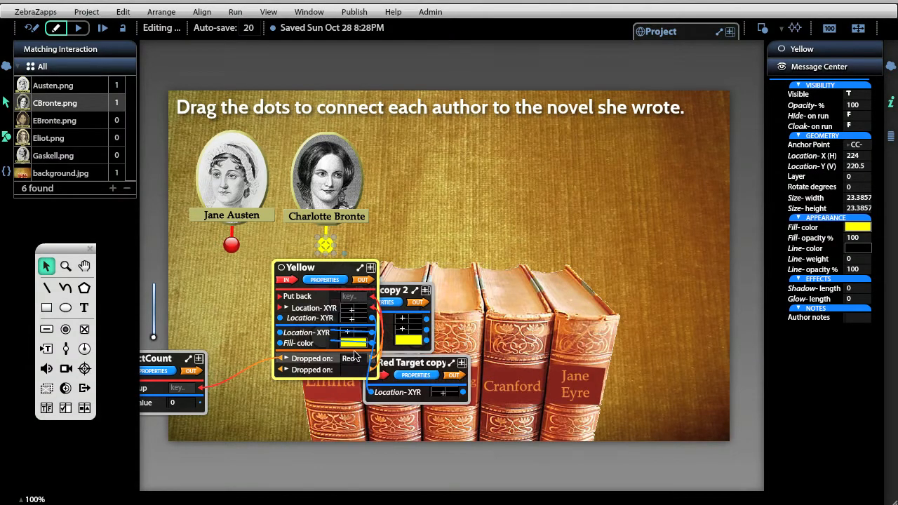
pyautogui.moveTo(351, 349)
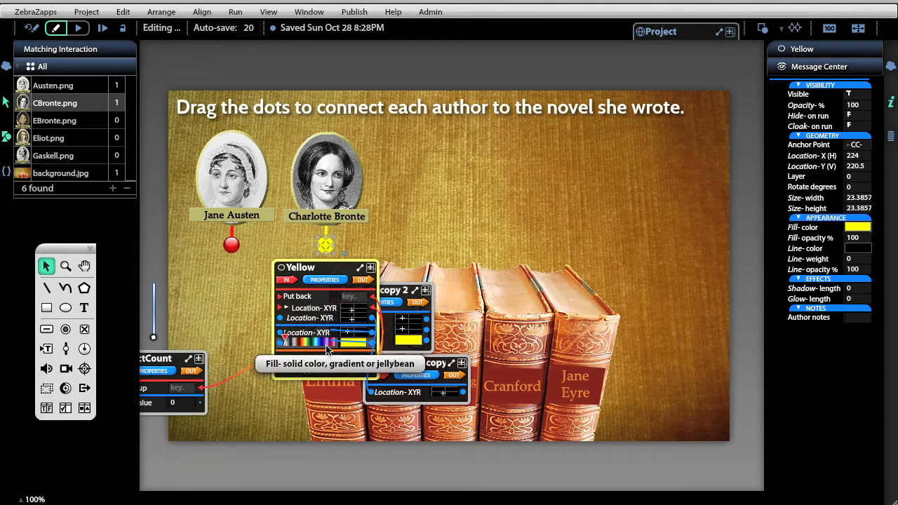
pyautogui.click(349, 347)
pyautogui.click(325, 365)
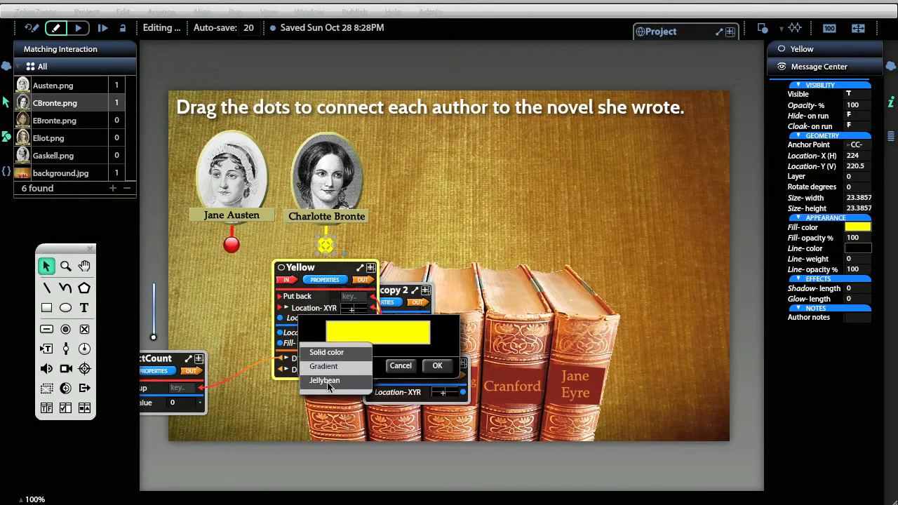
pyautogui.click(324, 380)
pyautogui.click(437, 367)
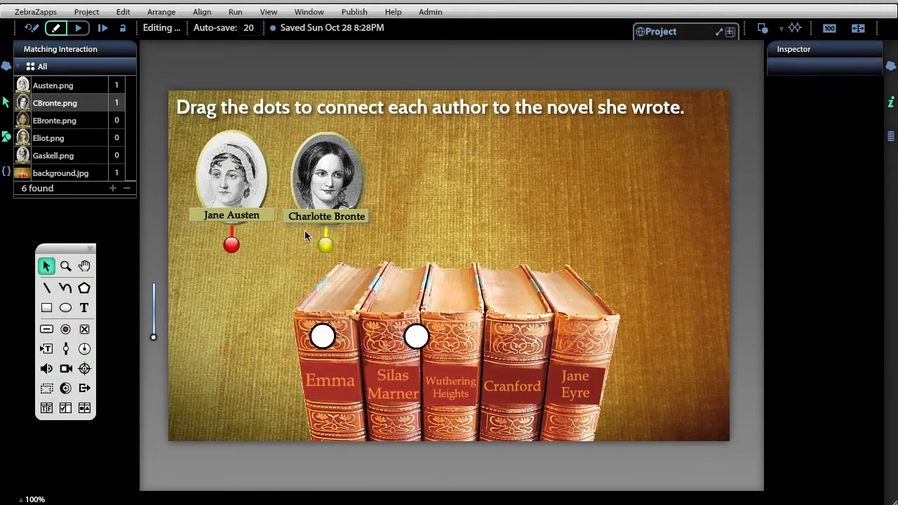
pyautogui.click(406, 210)
# - Rename the line under the Charlotte Bronte portrait as YellowPath
pyautogui.click(326, 232)
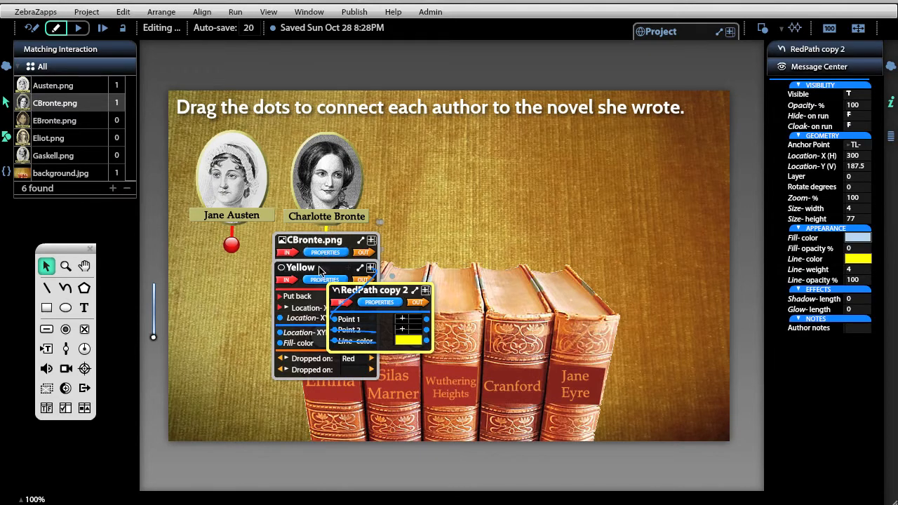
pyautogui.doubleClick(374, 291)
pyautogui.write('YellowPath')
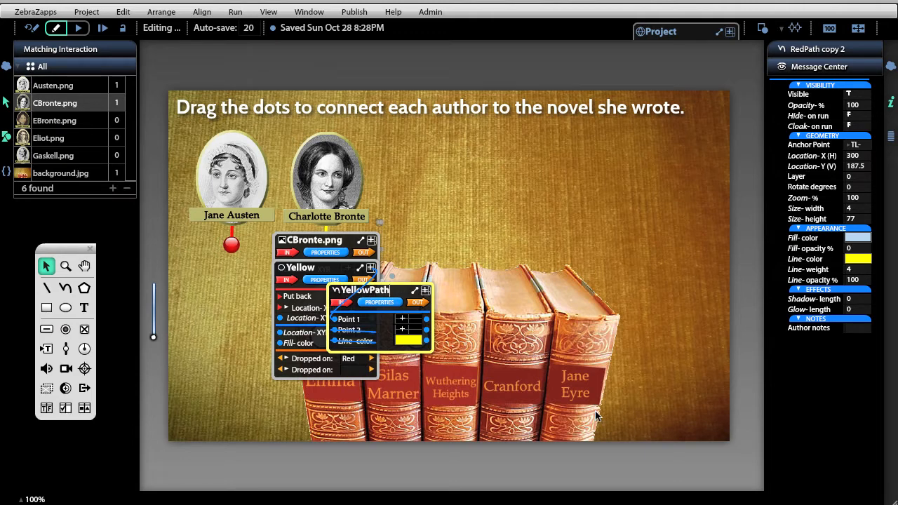
pyautogui.click(514, 194)
# - Rename the copied target circle beside Silas Marner as YellowTarget
pyautogui.click(416, 344)
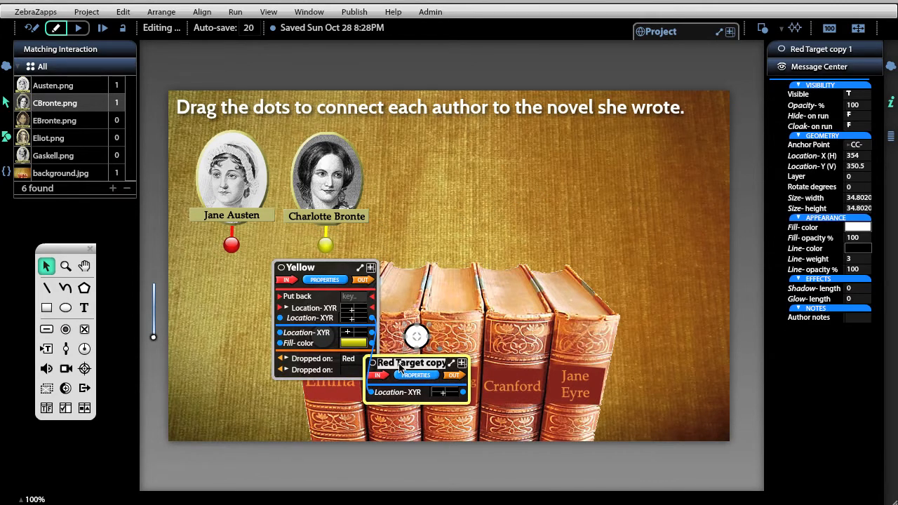
pyautogui.write('YellowTarget')
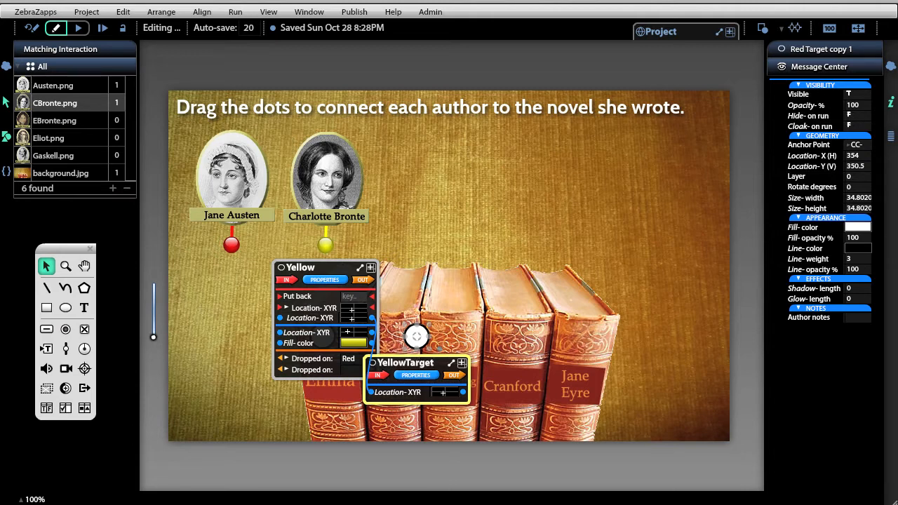
pyautogui.press('Return')
pyautogui.click(527, 206)
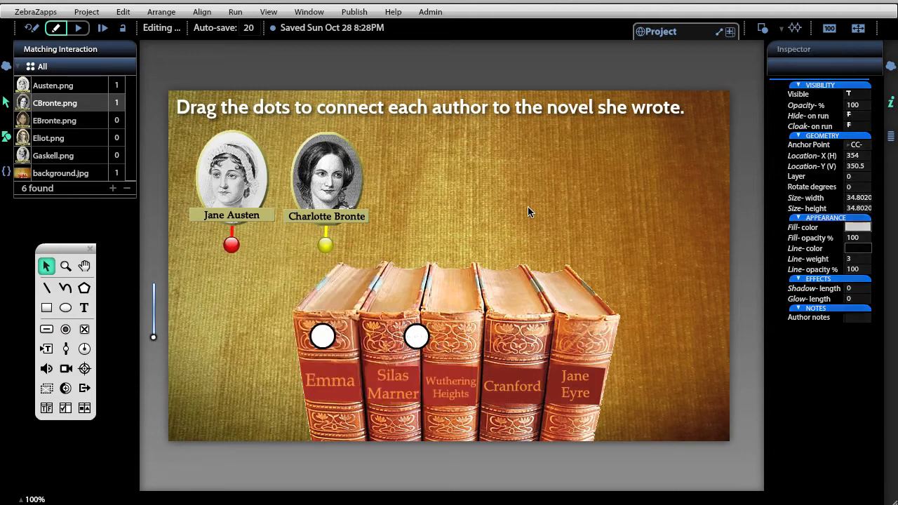
# - Move YellowTarget onto the upper spine of Jane Eyre, at about X 592, Y 355
pyautogui.click(424, 342)
pyautogui.moveTo(424, 342); pyautogui.dragTo(592, 346)
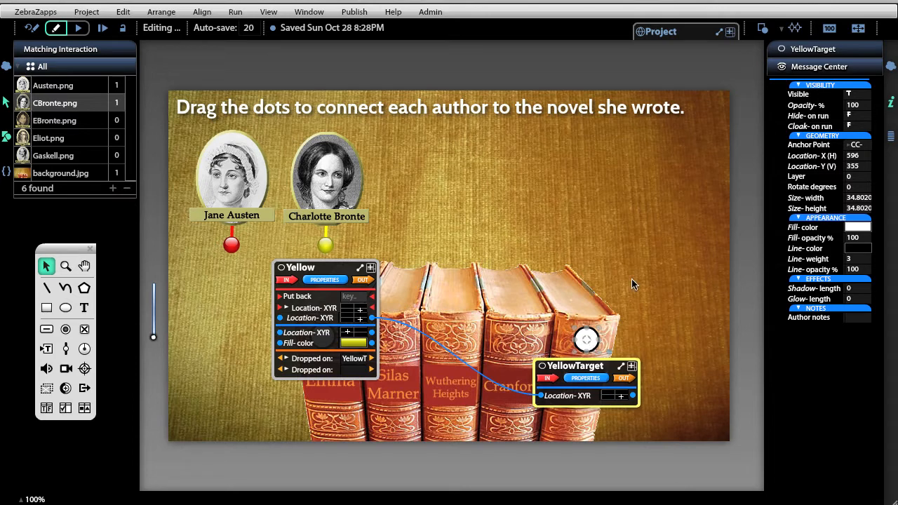
pyautogui.click(632, 283)
pyautogui.click(588, 352)
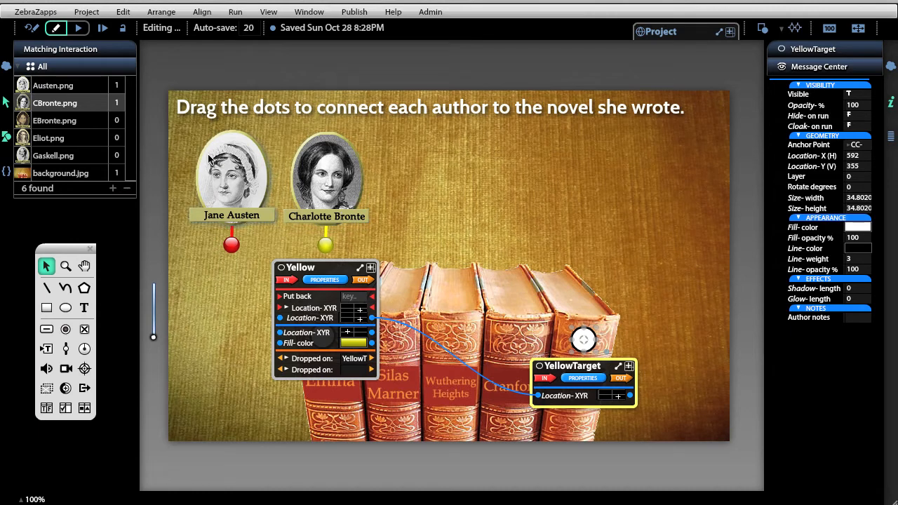
# - Raise both author portraits with their dots and lines above the target circles in the stacking order
pyautogui.moveTo(150, 102); pyautogui.dragTo(418, 254)
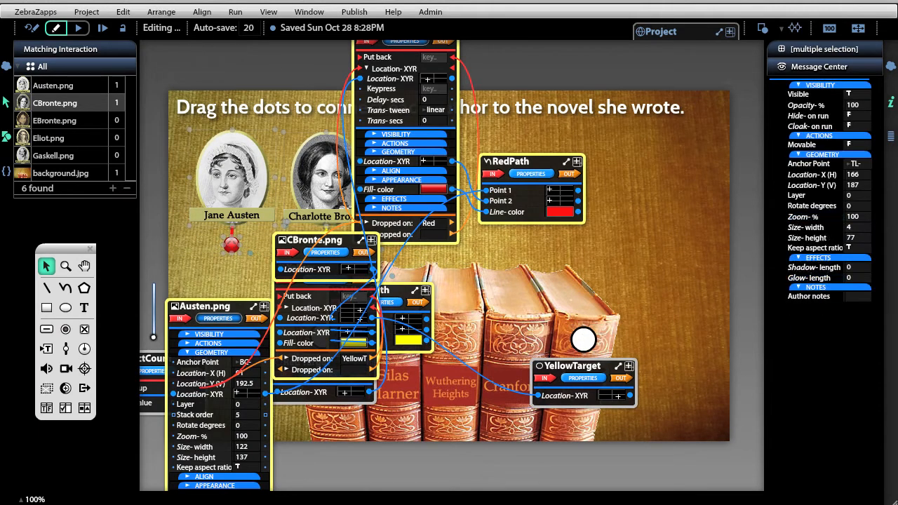
pyautogui.click(159, 12)
pyautogui.click(156, 27)
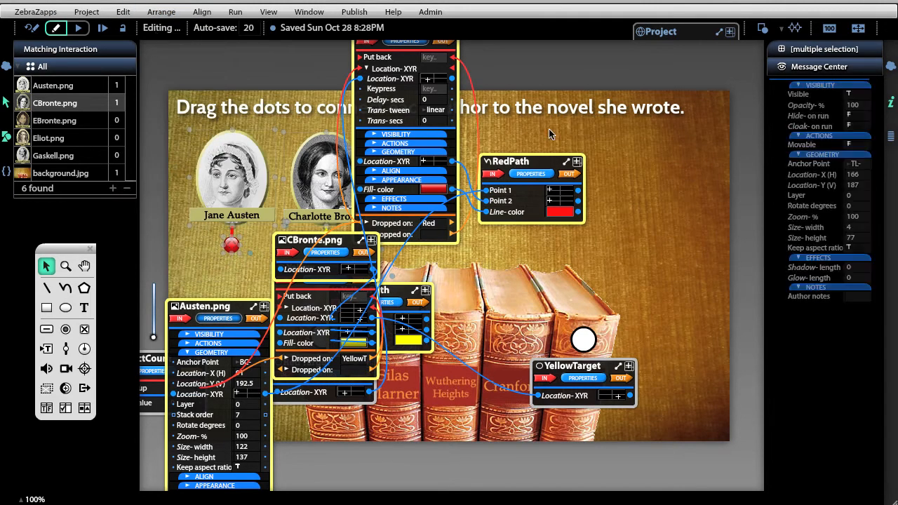
pyautogui.click(640, 215)
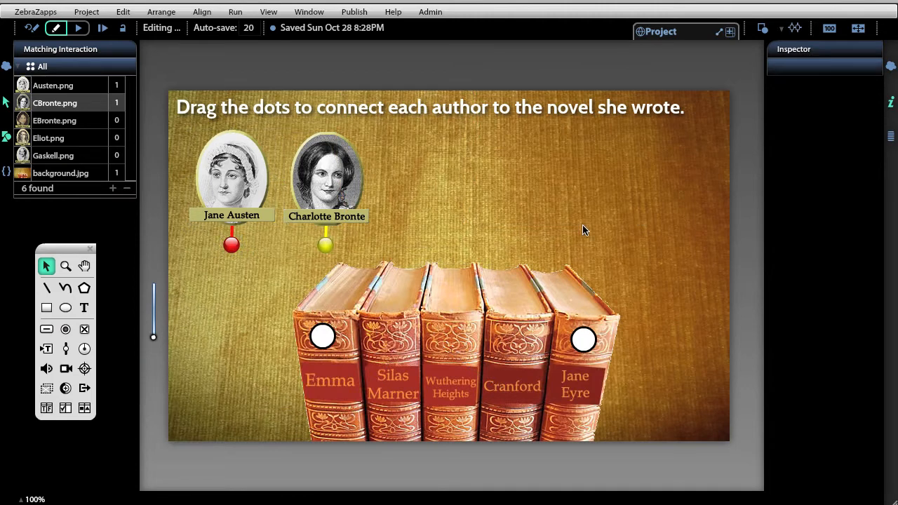
# - Test-run dropping the Yellow dot on Emma's target and on Jane Eyre's target, and the Red dot on Emma's target
pyautogui.click(78, 28)
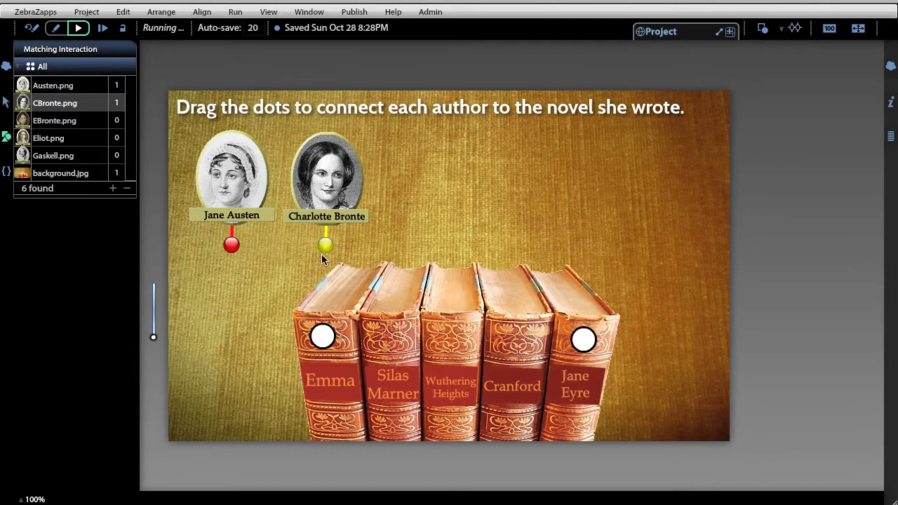
pyautogui.moveTo(326, 251); pyautogui.dragTo(322, 347)
pyautogui.moveTo(326, 246); pyautogui.dragTo(587, 344)
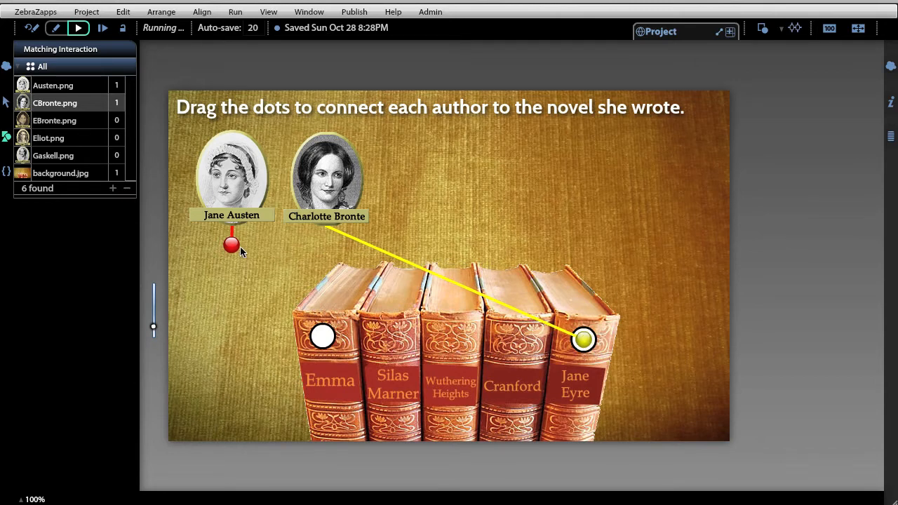
pyautogui.moveTo(232, 245); pyautogui.dragTo(322, 337)
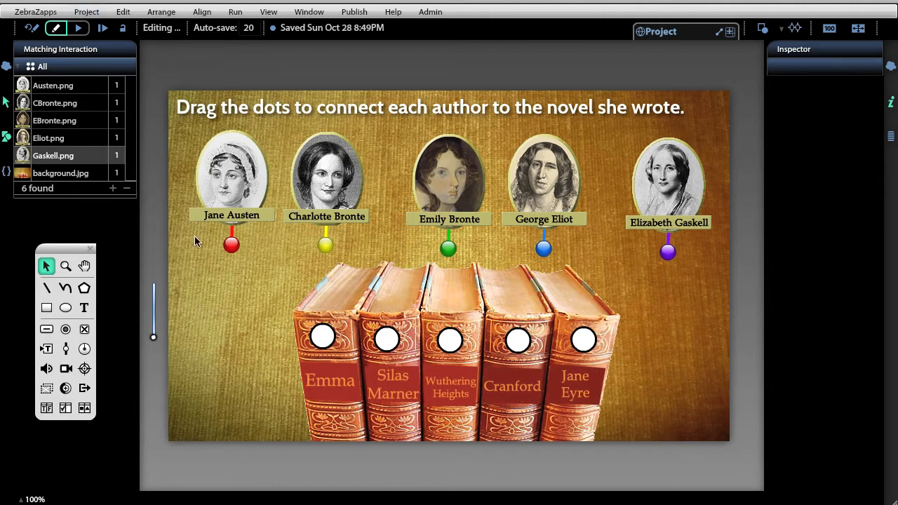
# - Examine the connections of the Yellow dot and the Green dot to their paths, targets and the correctCount slider
pyautogui.click(327, 246)
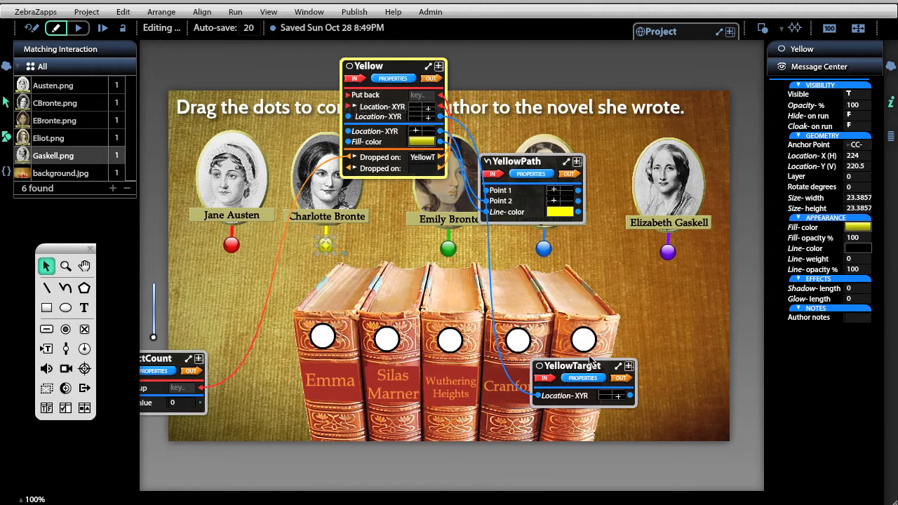
pyautogui.click(449, 250)
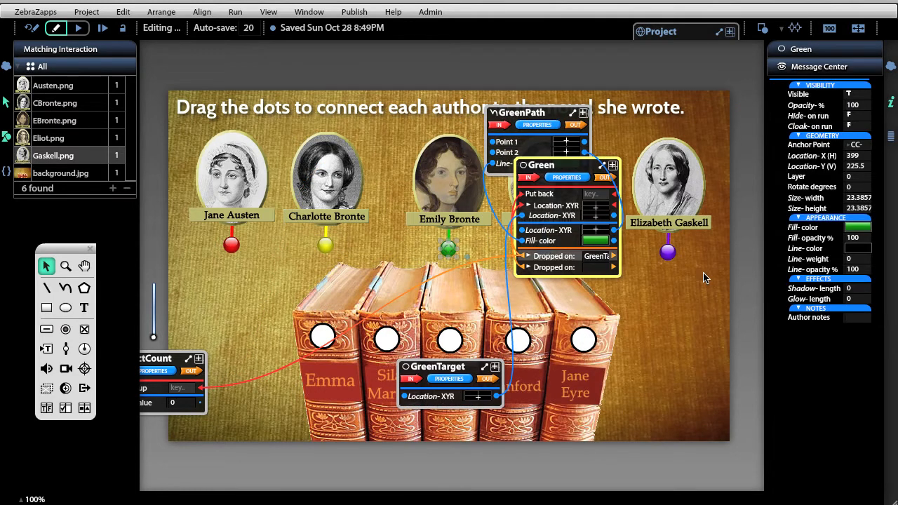
pyautogui.click(678, 365)
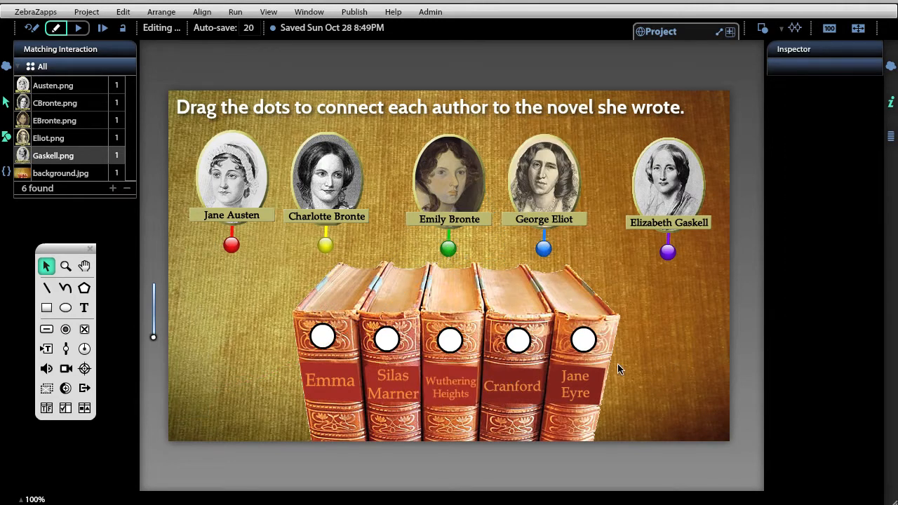
# - Align the top edges of the five author portraits and distribute their centers evenly in the horizontal direction
pyautogui.click(241, 177)
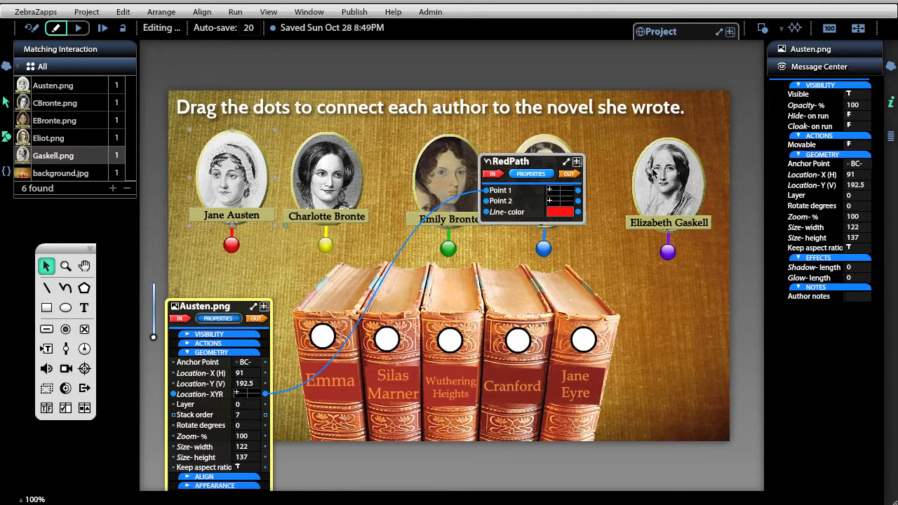
pyautogui.click(678, 177)
pyautogui.keyDown('shift'); pyautogui.click(520, 171); pyautogui.keyUp('shift')
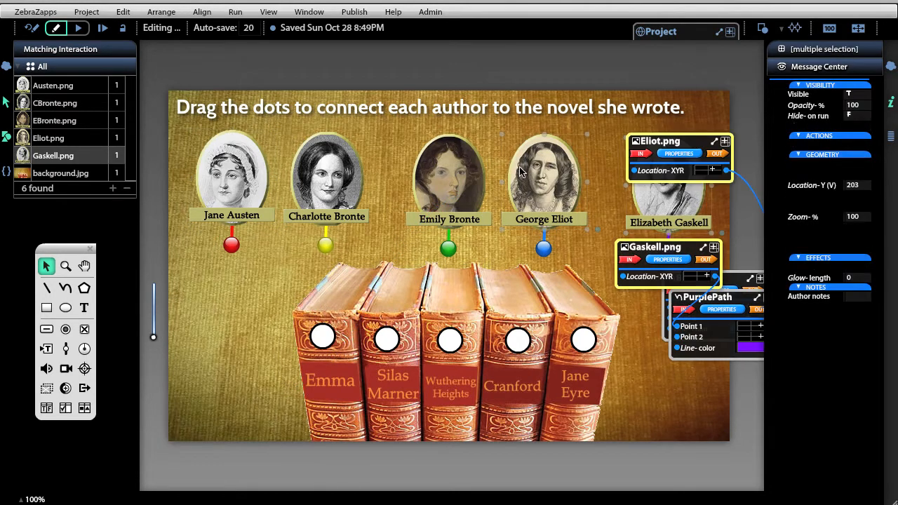
pyautogui.keyDown('shift'); pyautogui.click(454, 172); pyautogui.keyUp('shift')
pyautogui.keyDown('shift'); pyautogui.click(337, 172); pyautogui.keyUp('shift')
pyautogui.keyDown('shift'); pyautogui.click(251, 170); pyautogui.keyUp('shift')
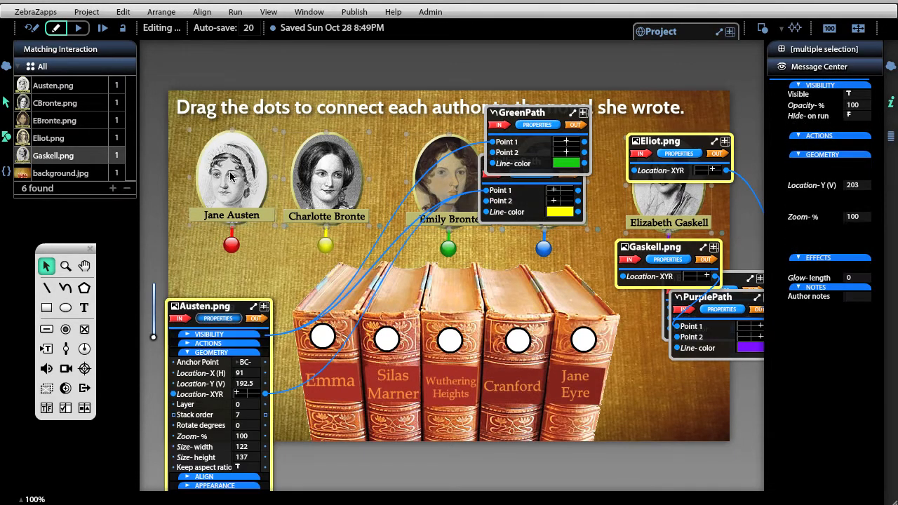
pyautogui.click(203, 12)
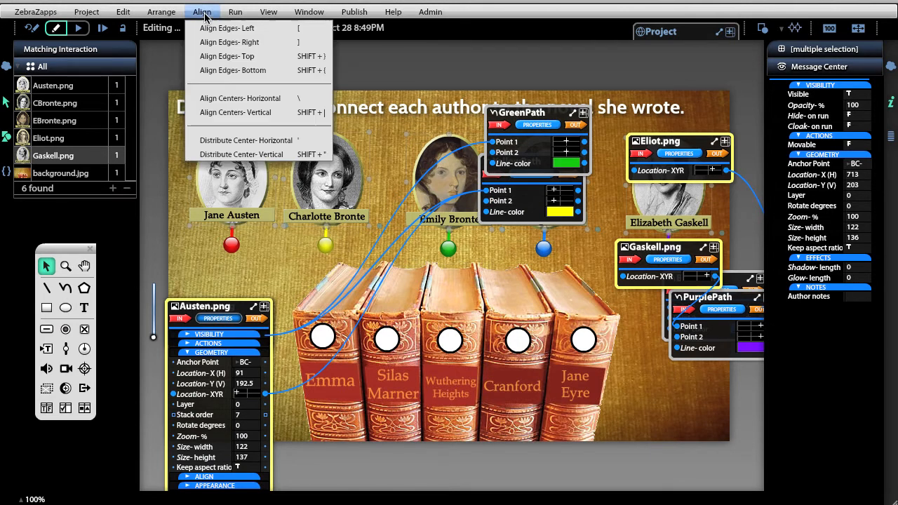
pyautogui.click(206, 57)
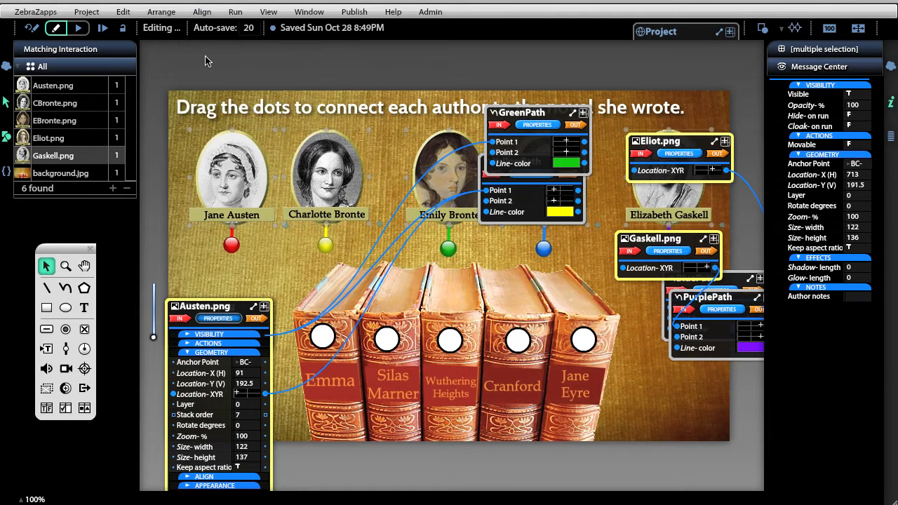
pyautogui.click(203, 13)
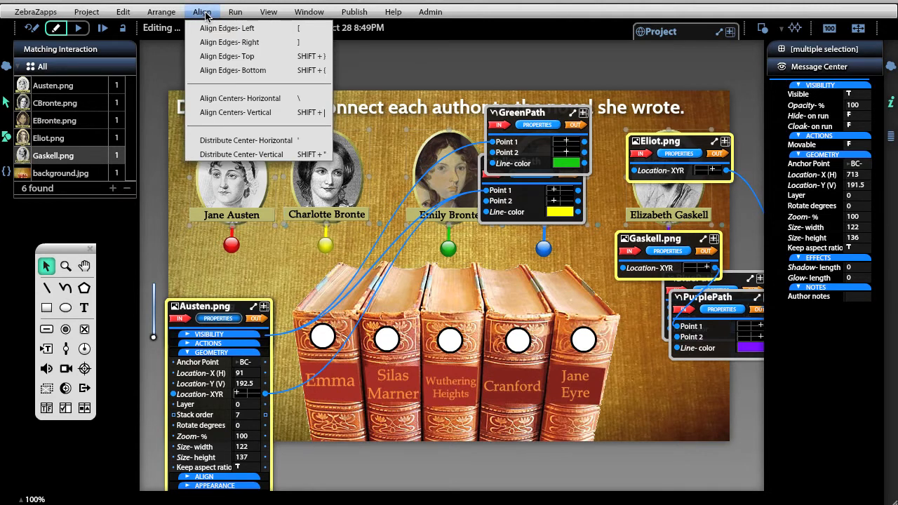
pyautogui.click(214, 139)
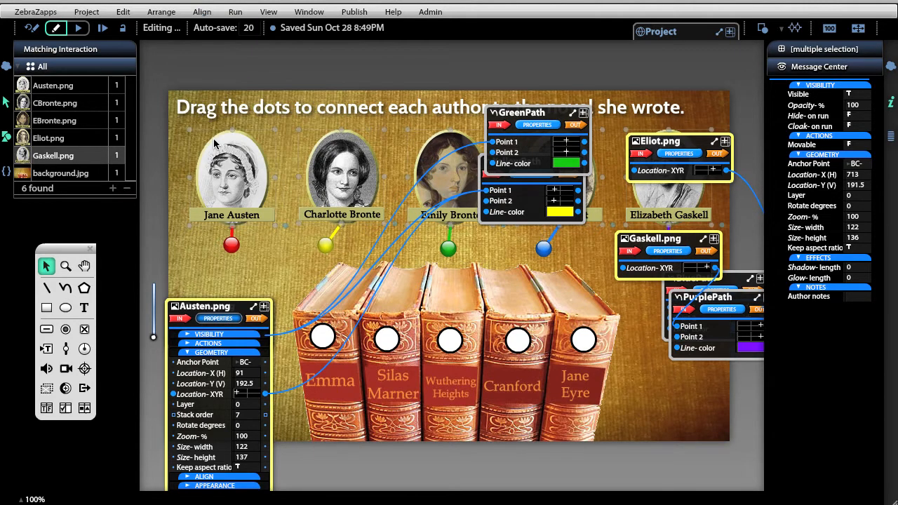
pyautogui.click(280, 256)
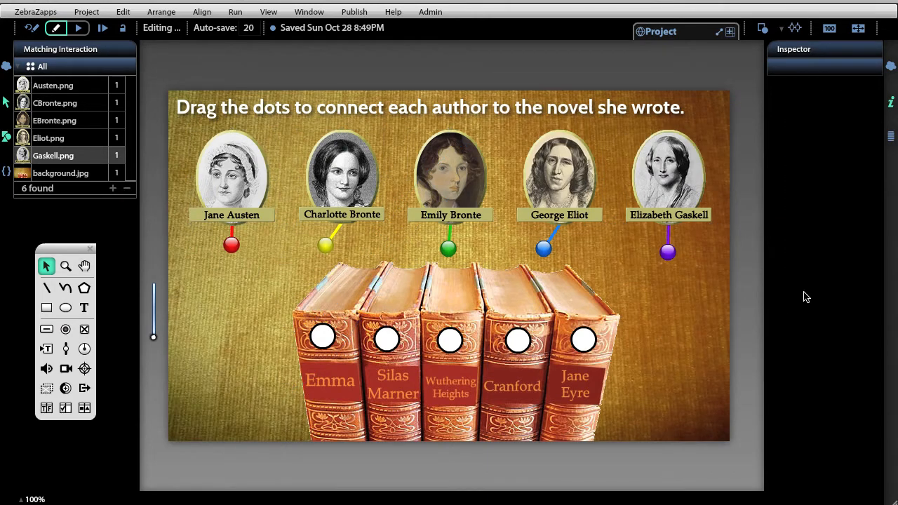
# - Align the top edges of the five colored dots and space them evenly across the row beneath the portraits
pyautogui.click(667, 252)
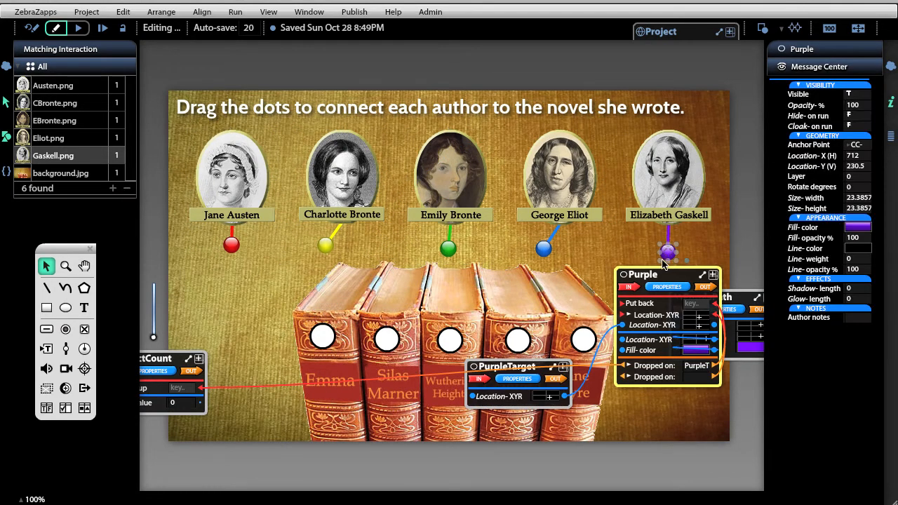
pyautogui.keyDown('shift'); pyautogui.click(545, 249); pyautogui.keyUp('shift')
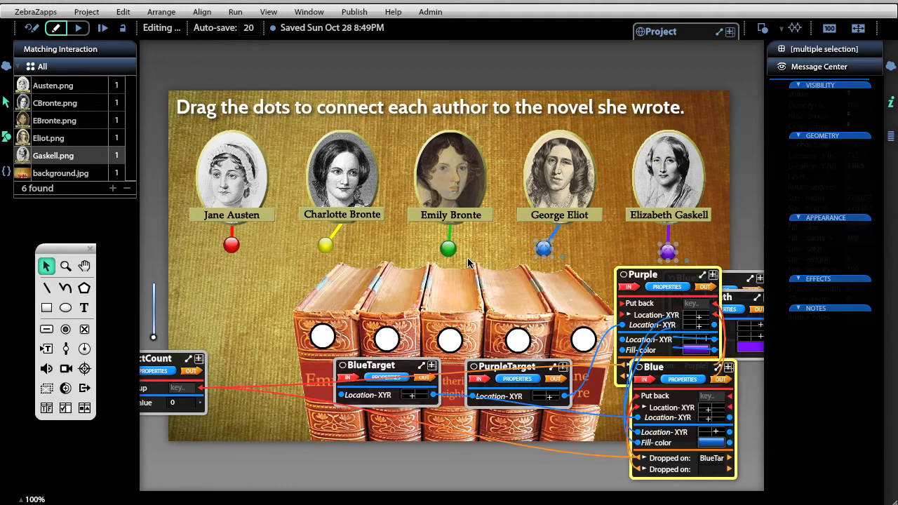
pyautogui.keyDown('shift'); pyautogui.click(449, 249); pyautogui.keyUp('shift')
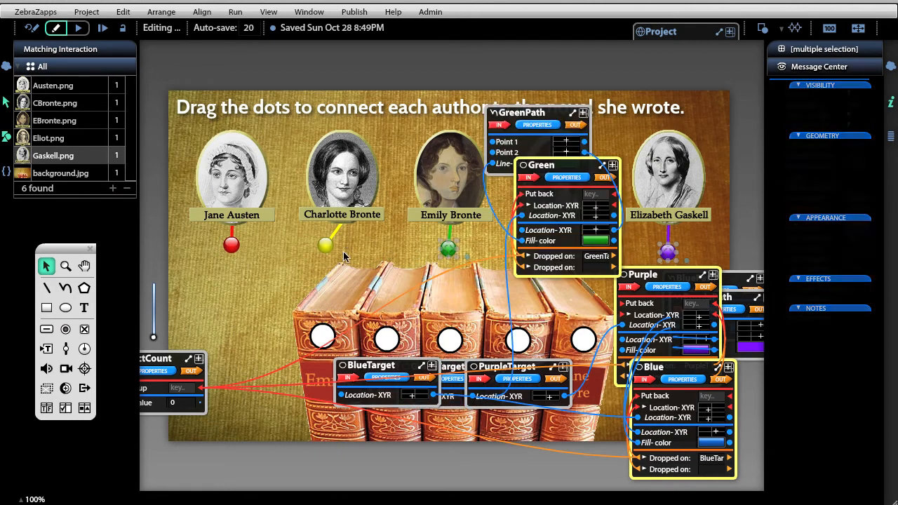
pyautogui.keyDown('shift'); pyautogui.click(325, 245); pyautogui.keyUp('shift')
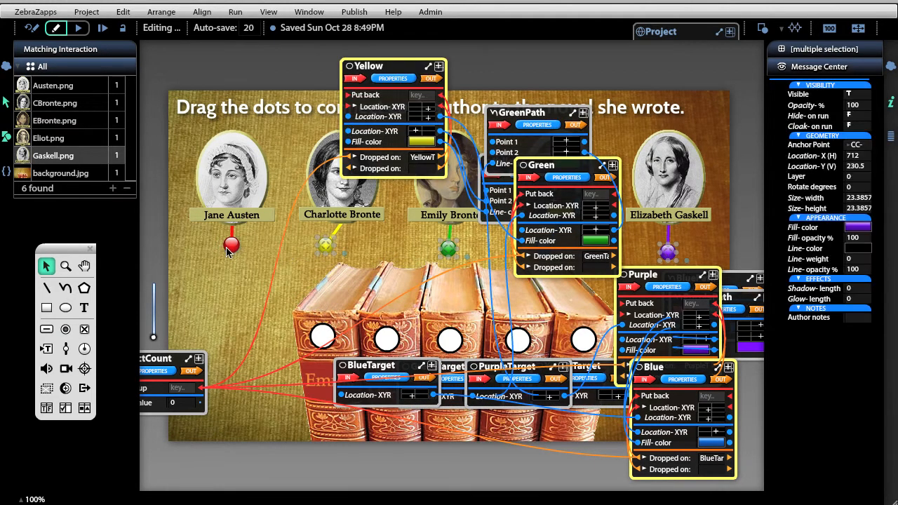
pyautogui.keyDown('shift'); pyautogui.click(232, 247); pyautogui.keyUp('shift')
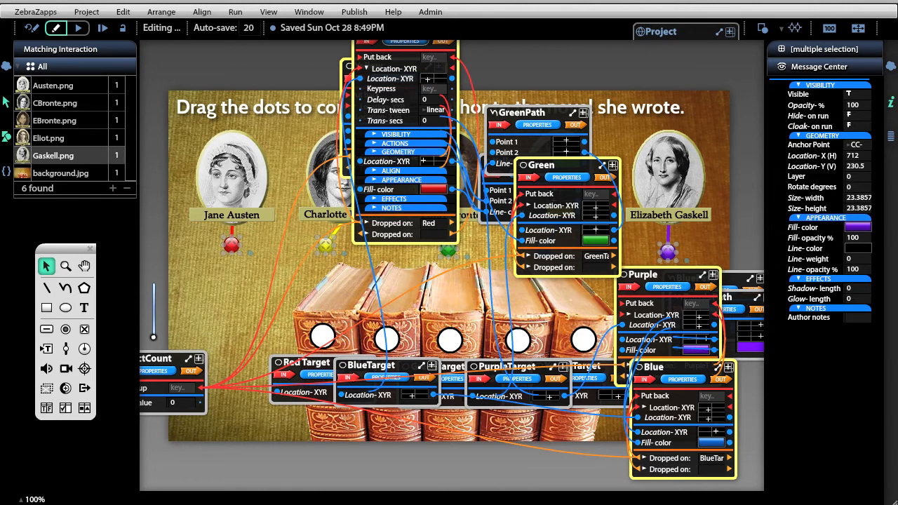
pyautogui.click(200, 12)
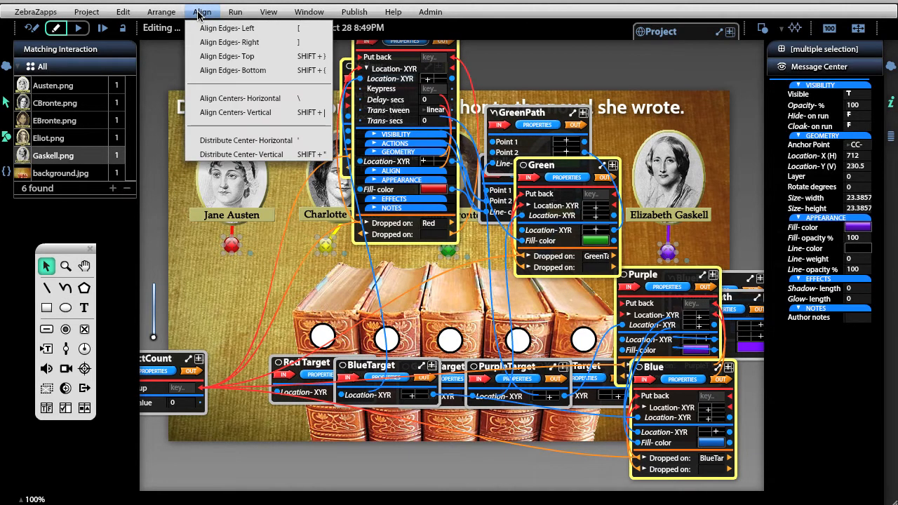
pyautogui.click(211, 58)
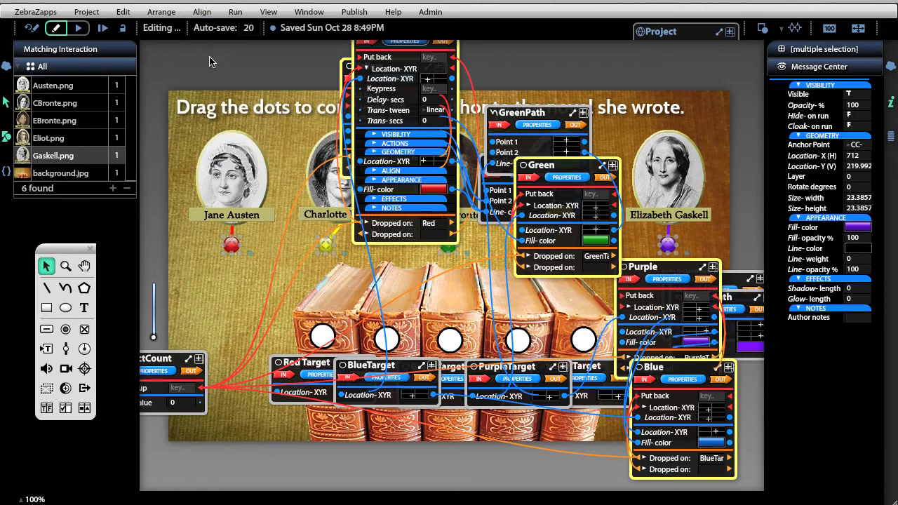
pyautogui.click(211, 13)
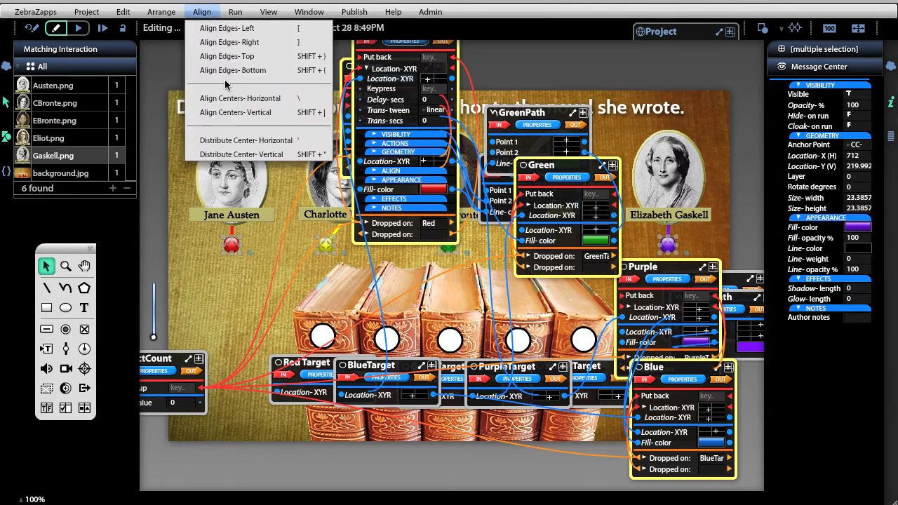
pyautogui.click(236, 155)
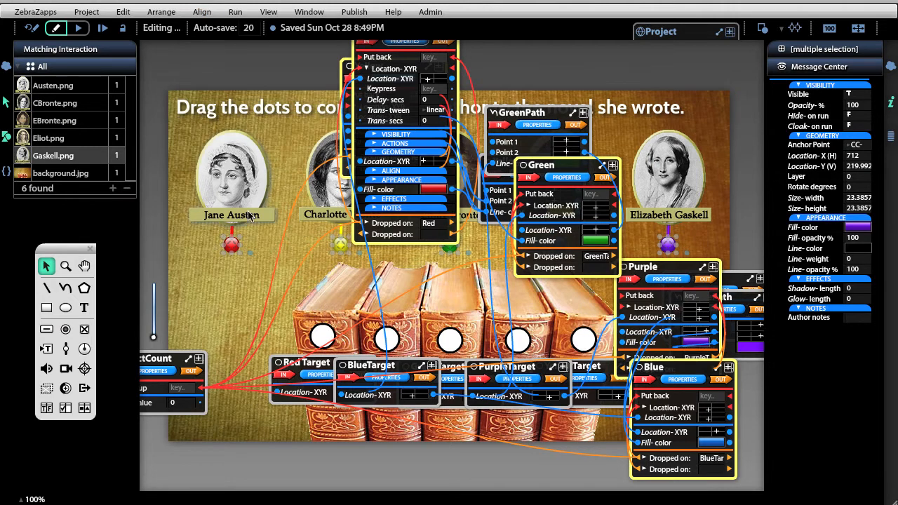
pyautogui.click(245, 289)
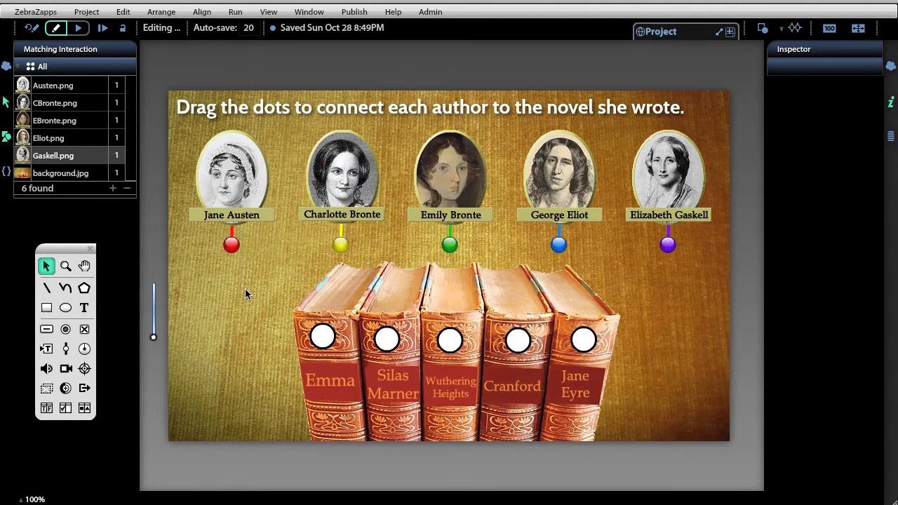
# - Align the top edges of the five white target circles on the book spines
pyautogui.click(328, 342)
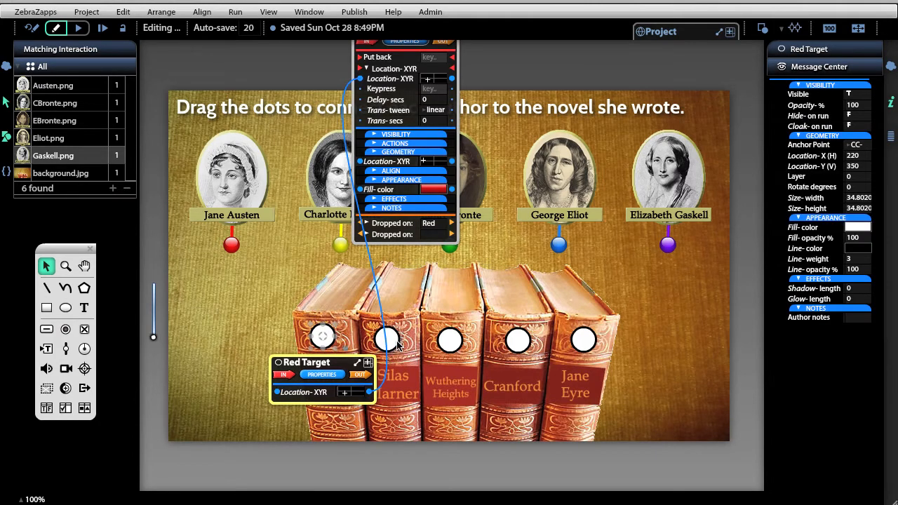
pyautogui.keyDown('shift'); pyautogui.click(395, 342); pyautogui.keyUp('shift')
pyautogui.keyDown('shift'); pyautogui.click(450, 341); pyautogui.keyUp('shift')
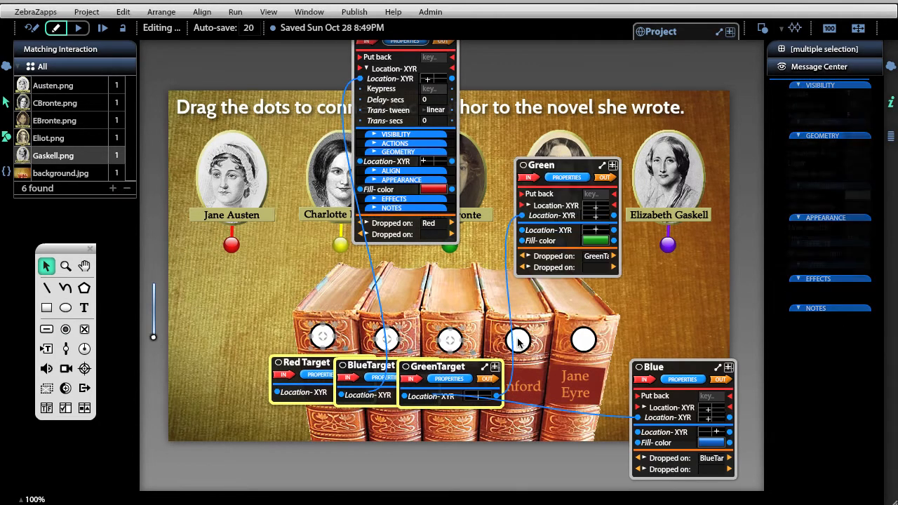
pyautogui.keyDown('shift'); pyautogui.click(520, 342); pyautogui.keyUp('shift')
pyautogui.keyDown('shift'); pyautogui.click(583, 340); pyautogui.keyUp('shift')
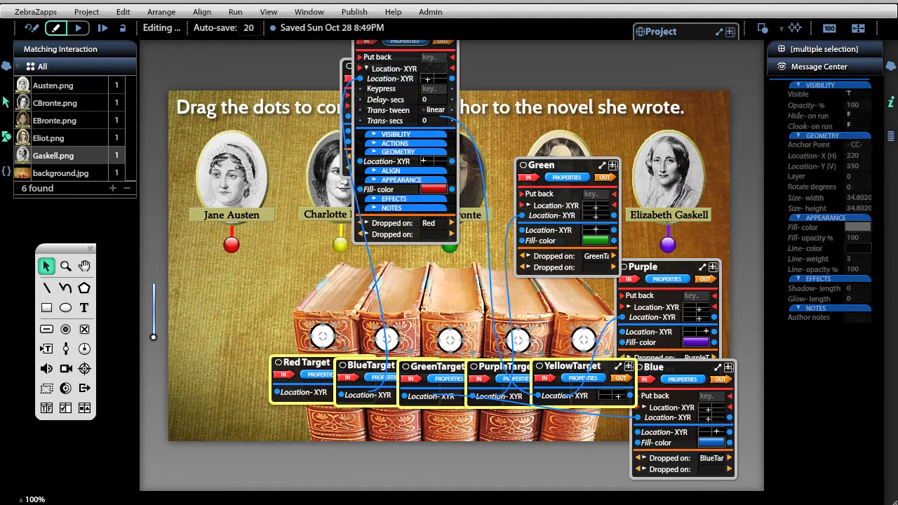
pyautogui.click(202, 12)
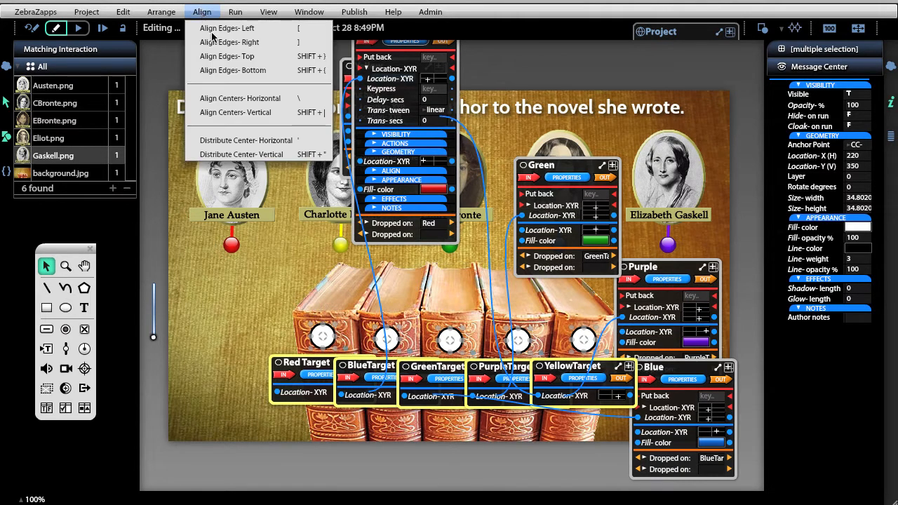
pyautogui.click(219, 57)
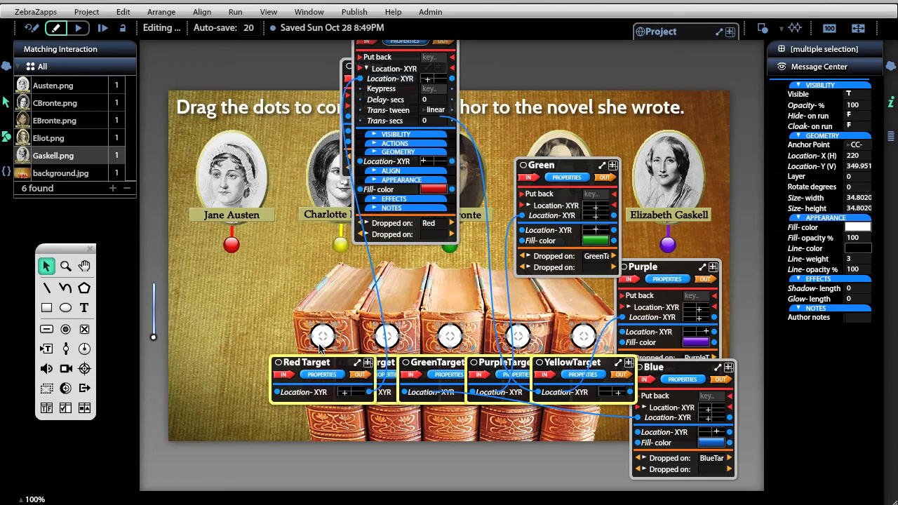
# - Nudge the five target circles together so Red Target sits at X 221, Y 352.95
pyautogui.press('Down')
pyautogui.press('Down')
pyautogui.press('Down')
pyautogui.press('Down')
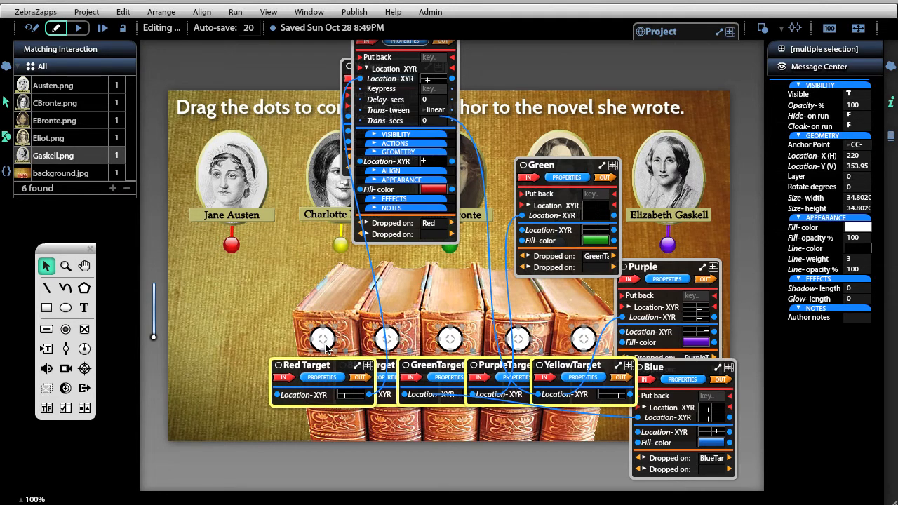
pyautogui.press('Right')
pyautogui.press('Up')
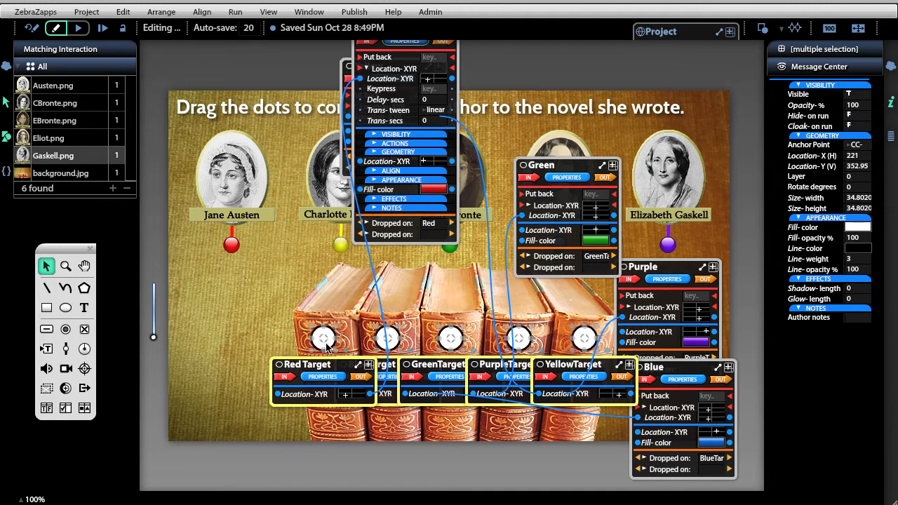
pyautogui.click(267, 287)
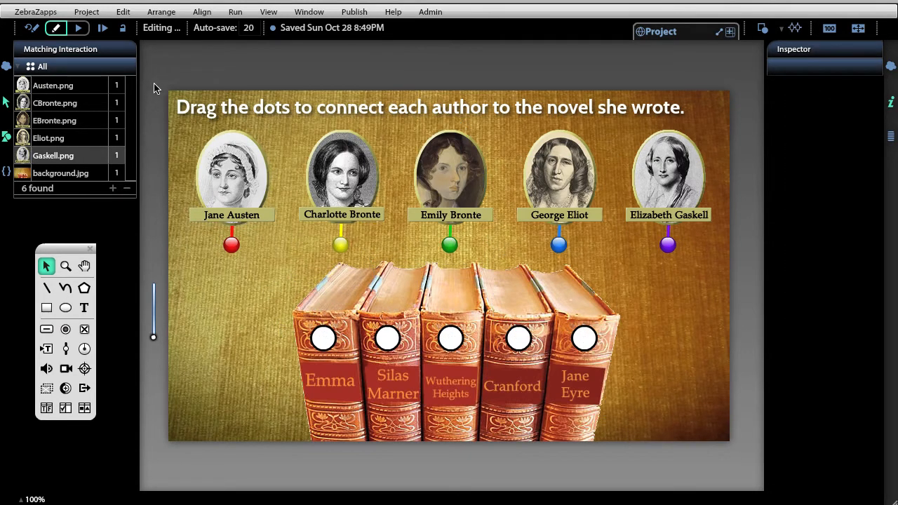
# - Bring the five author portraits with their lines and dots to the front of the stacking order
pyautogui.moveTo(155, 87); pyautogui.dragTo(756, 263)
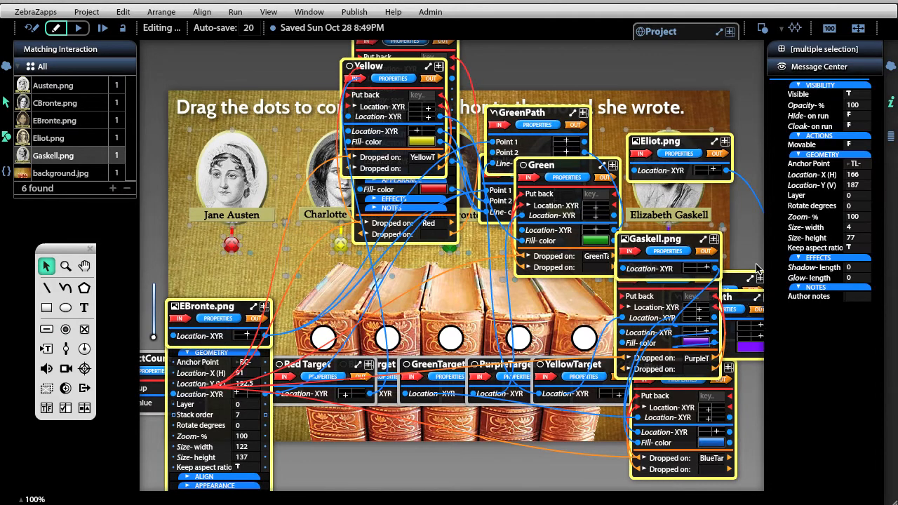
pyautogui.click(160, 13)
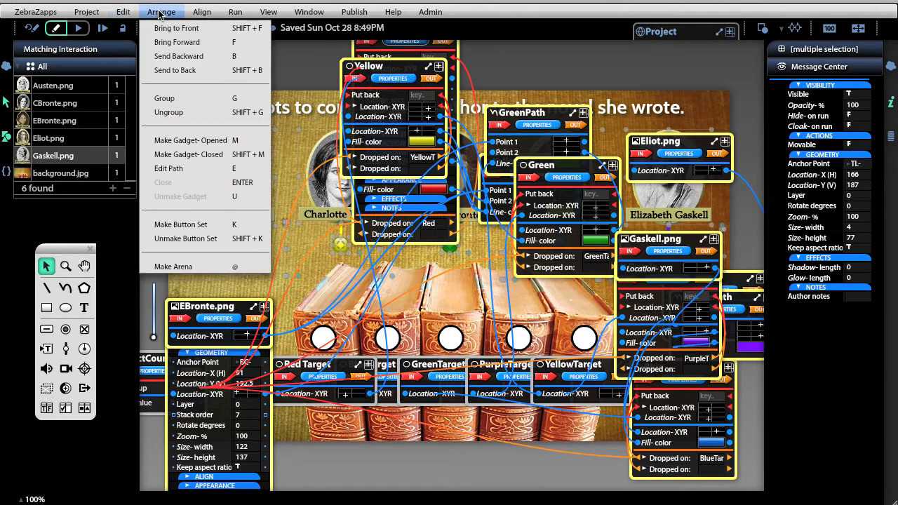
pyautogui.click(162, 29)
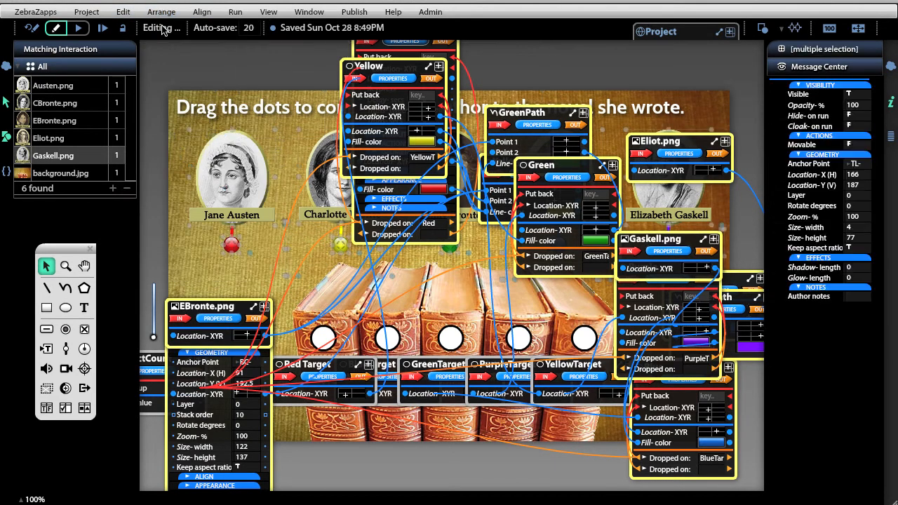
pyautogui.click(648, 72)
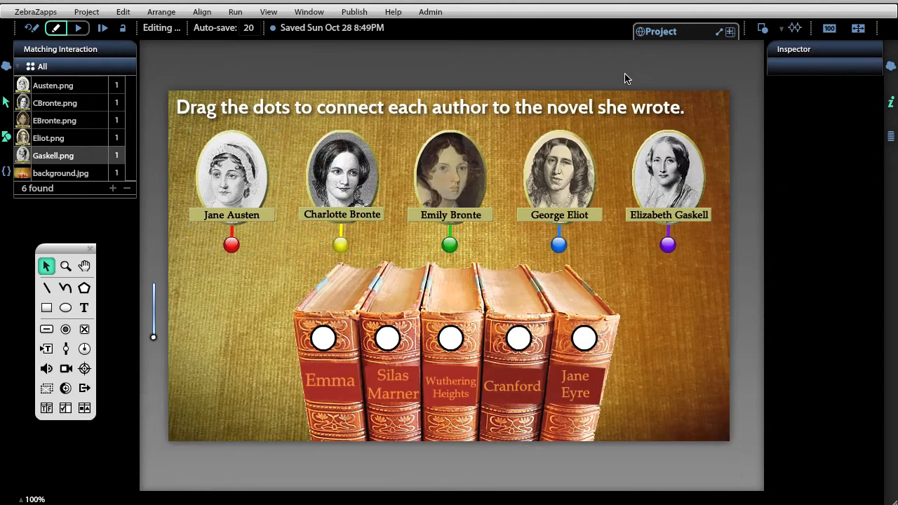
# - Test-run dropping Red on Silas Marner and Emma, Yellow on Jane Eyre, Green on Wuthering Heights, Blue on Silas Marner and Purple on Cranford
pyautogui.click(78, 29)
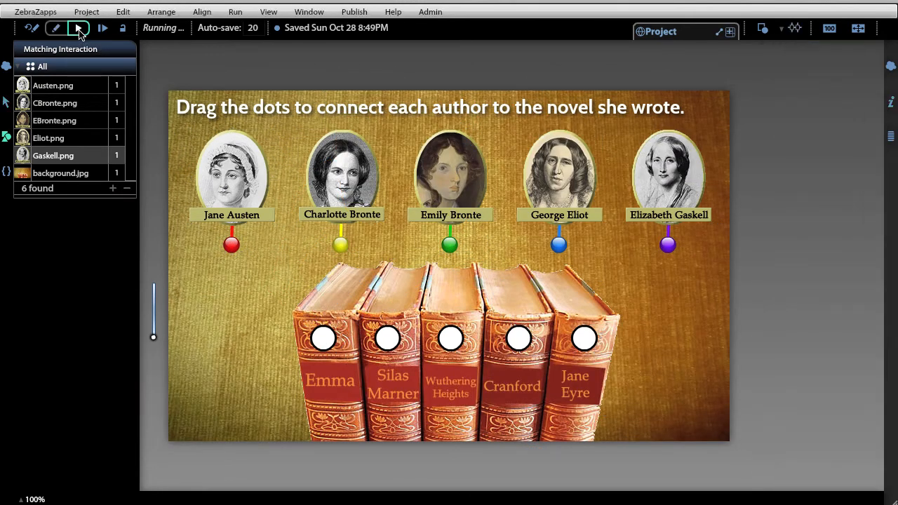
pyautogui.moveTo(232, 244); pyautogui.dragTo(390, 343)
pyautogui.moveTo(233, 244); pyautogui.dragTo(331, 348)
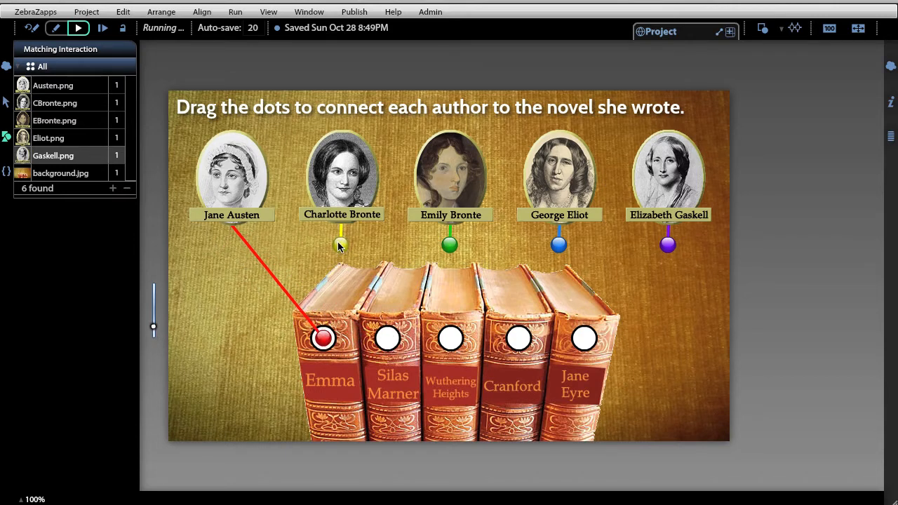
pyautogui.moveTo(337, 243); pyautogui.dragTo(583, 337)
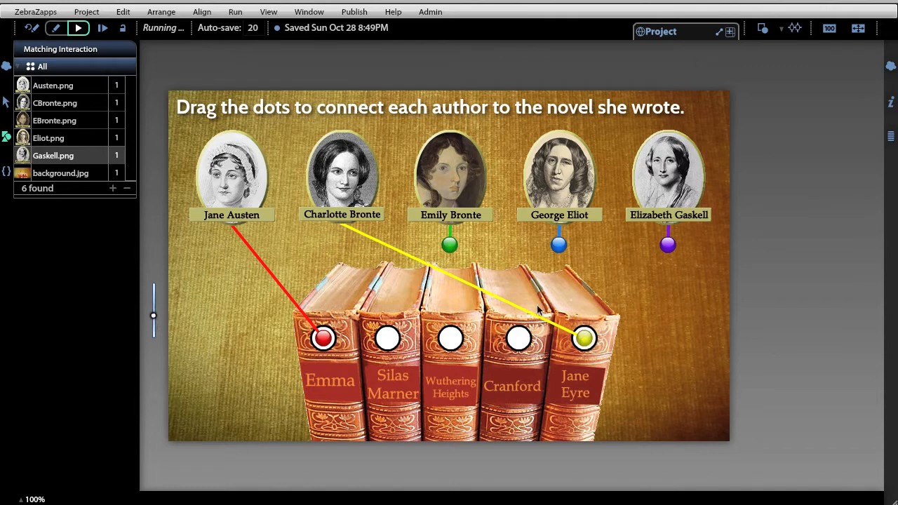
pyautogui.moveTo(451, 252); pyautogui.dragTo(451, 339)
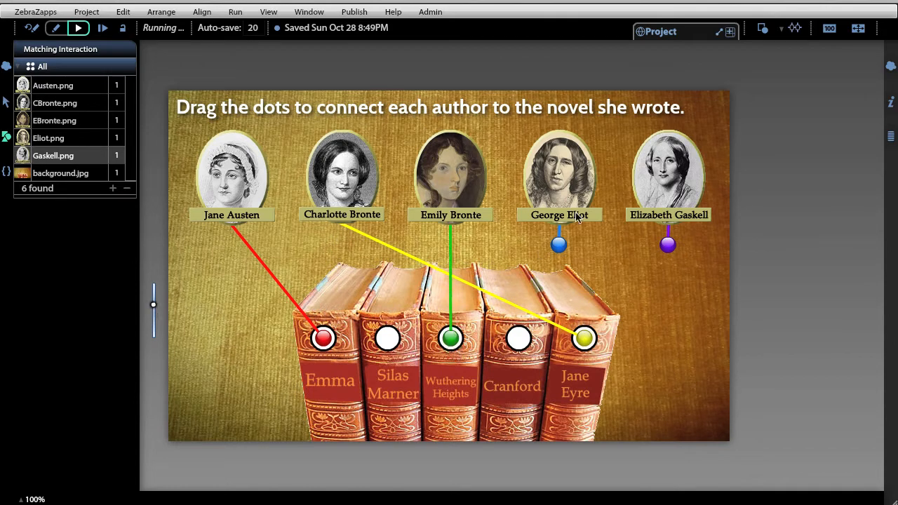
pyautogui.moveTo(557, 247); pyautogui.dragTo(387, 339)
pyautogui.moveTo(667, 244); pyautogui.dragTo(520, 339)
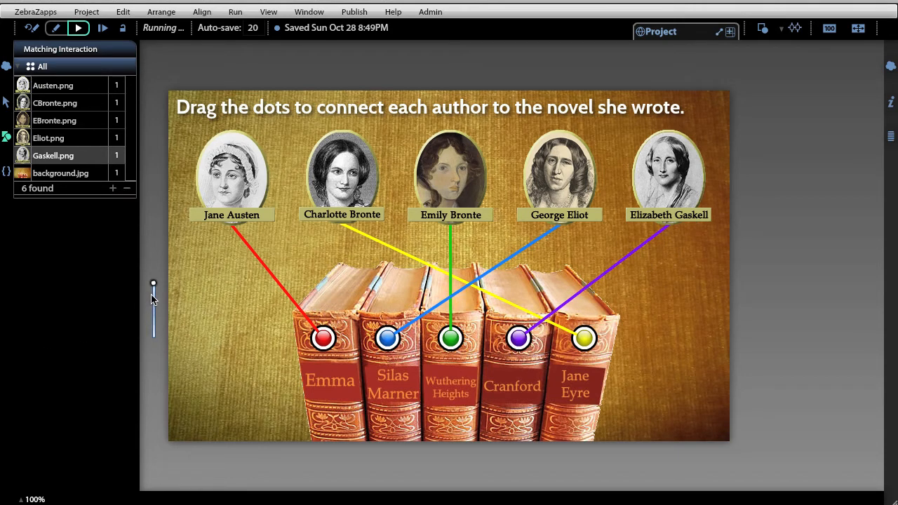
# - Return to edit mode and add a text object reading "Congratulations" in the stage's lower-left corner
pyautogui.click(30, 31)
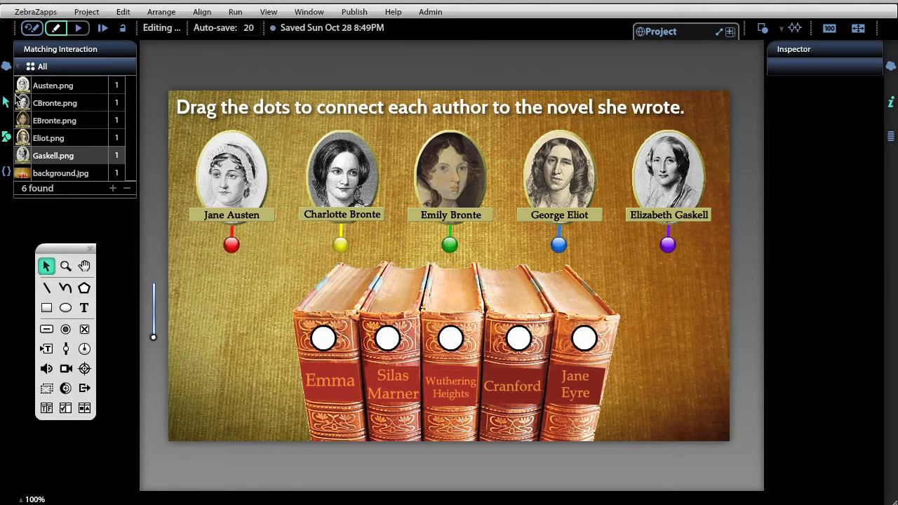
pyautogui.click(83, 308)
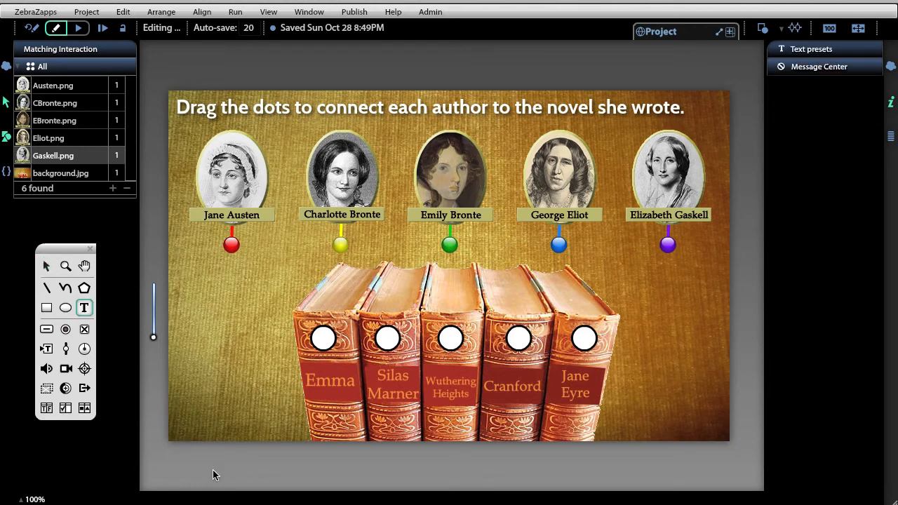
pyautogui.click(182, 408)
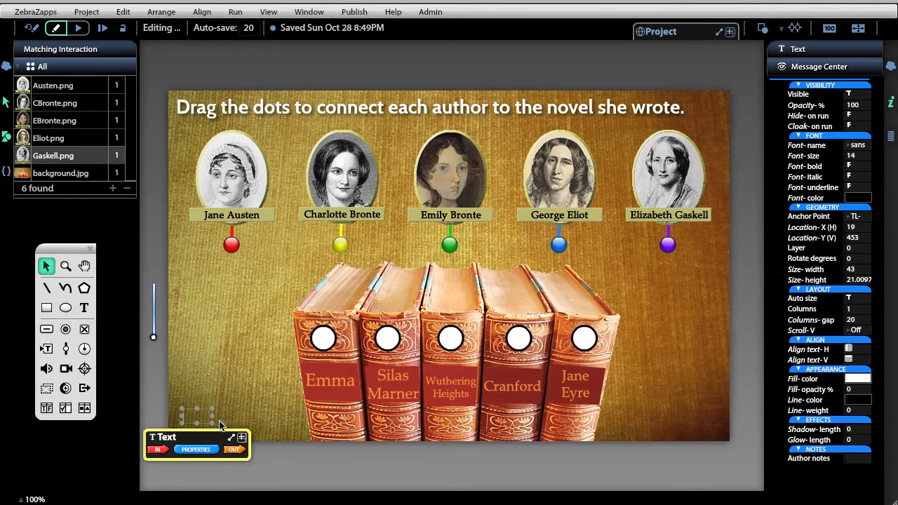
pyautogui.write('Cong')
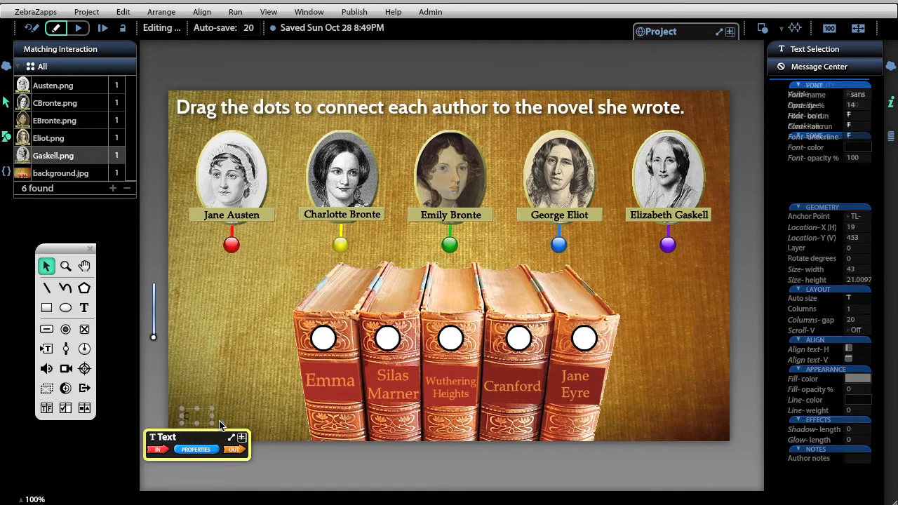
pyautogui.write('ratul')
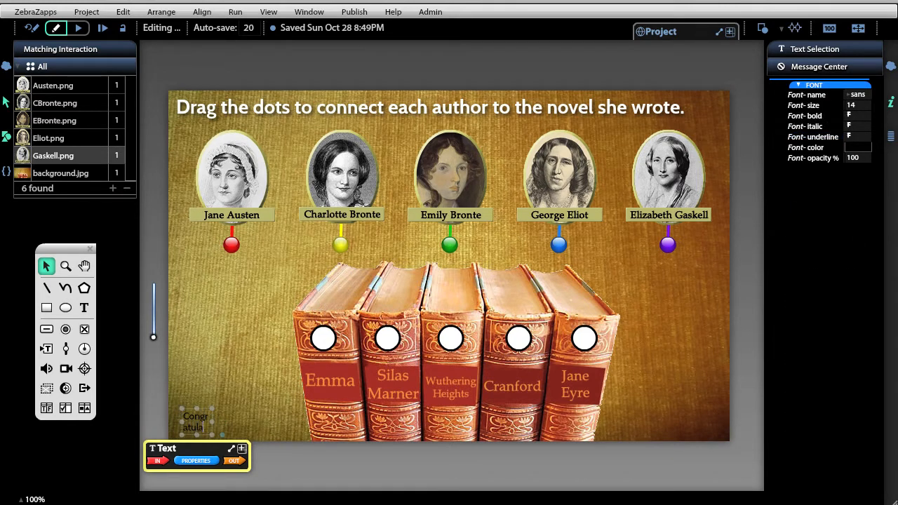
pyautogui.write('ations')
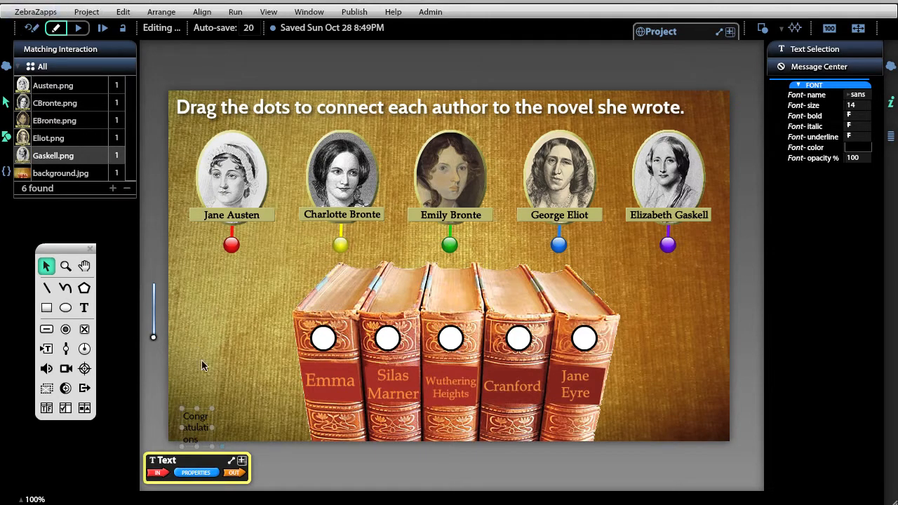
# - Stretch the Congratulations text box across the full stage width and center its text horizontally
pyautogui.moveTo(257, 431); pyautogui.dragTo(728, 452)
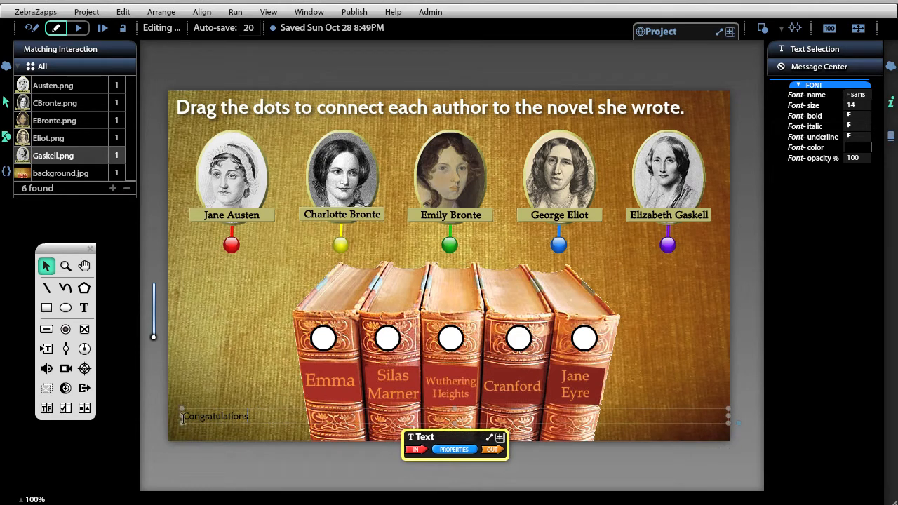
pyautogui.moveTo(183, 421); pyautogui.dragTo(169, 421)
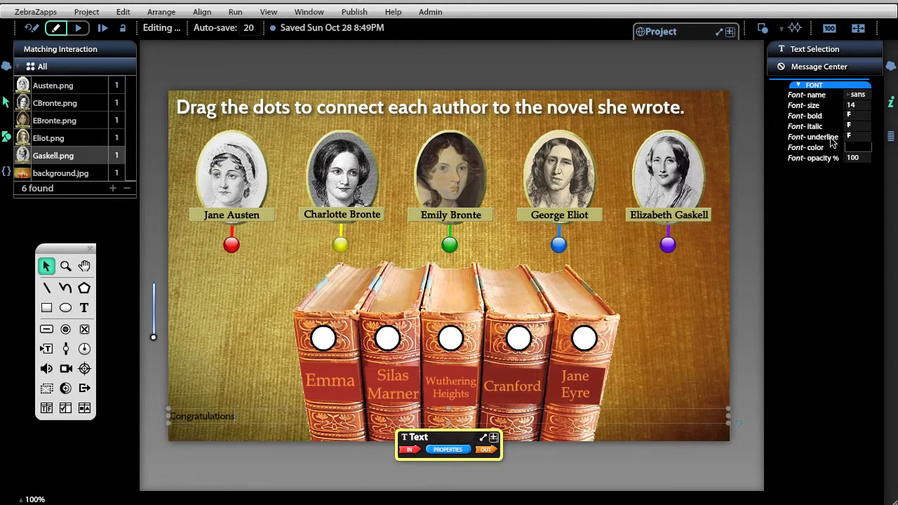
pyautogui.click(761, 189)
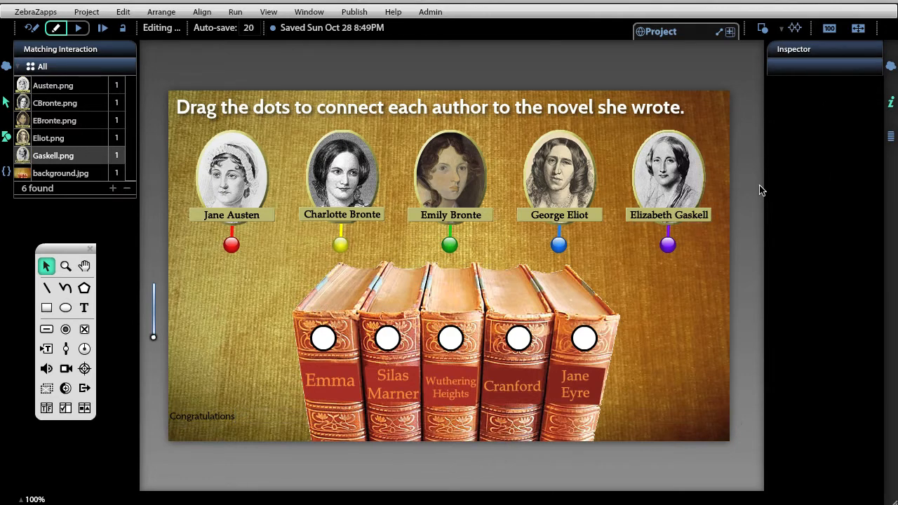
pyautogui.click(219, 421)
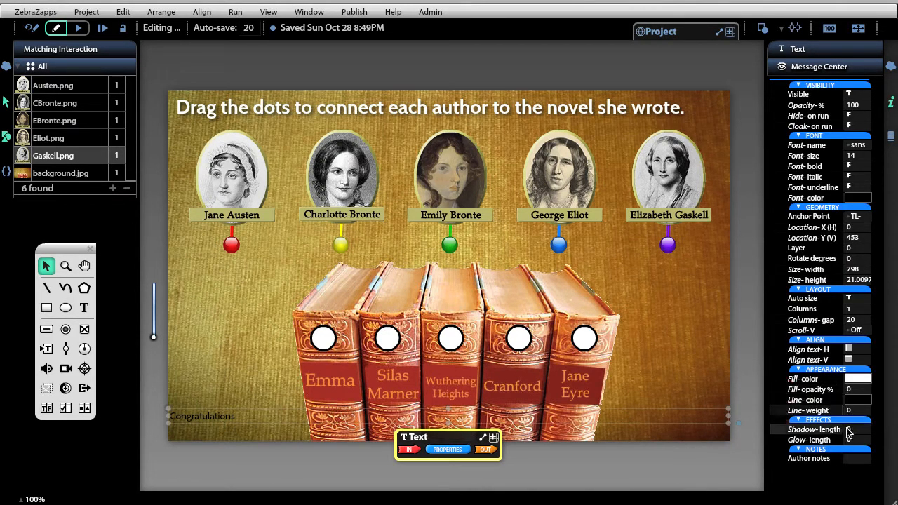
pyautogui.click(849, 350)
pyautogui.click(849, 349)
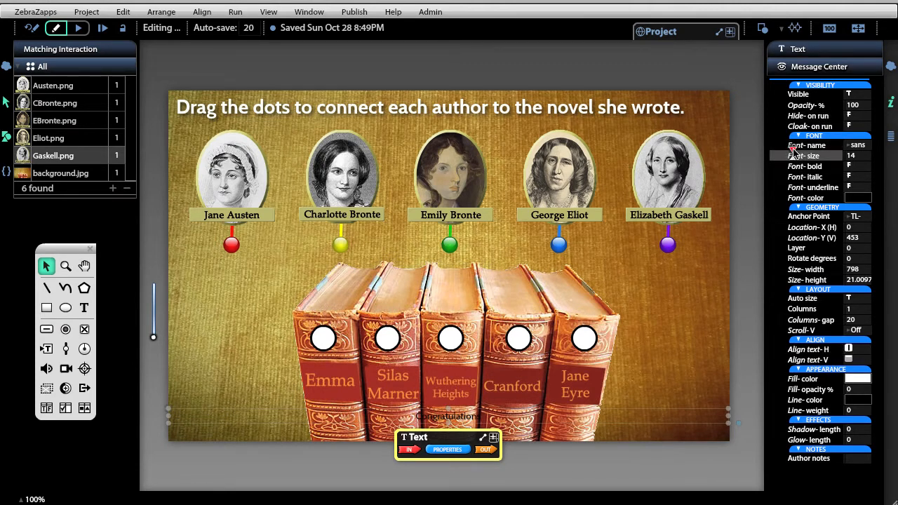
# - Format the Congratulations text as bold, size 30, with a white font color
pyautogui.moveTo(803, 153); pyautogui.dragTo(799, 156)
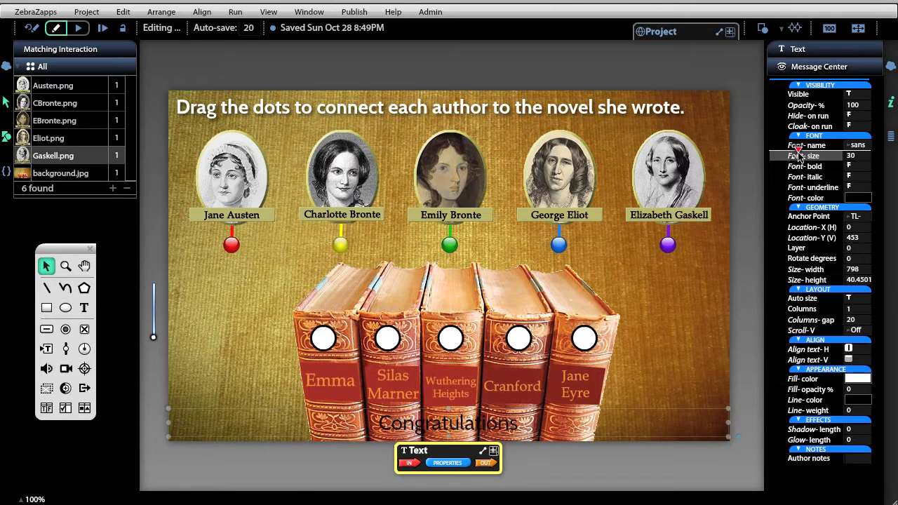
pyautogui.click(859, 166)
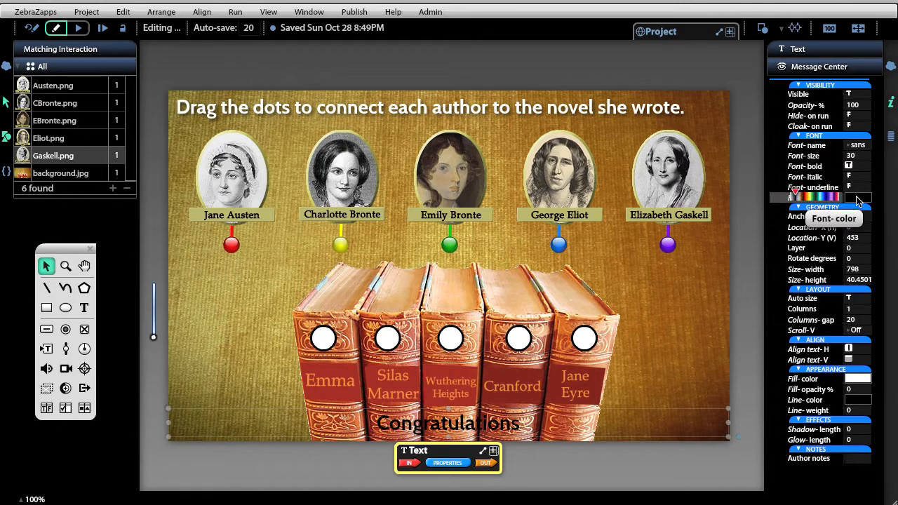
pyautogui.click(786, 197)
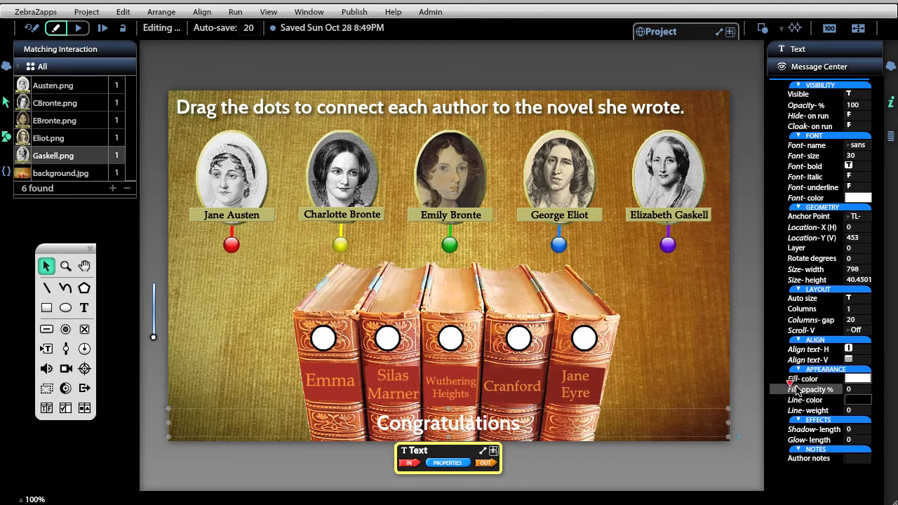
# - Fill the Congratulations banner with the dark red sampled from the Silas Marner label and place it at X -1, Y 461, 801 wide
pyautogui.click(867, 381)
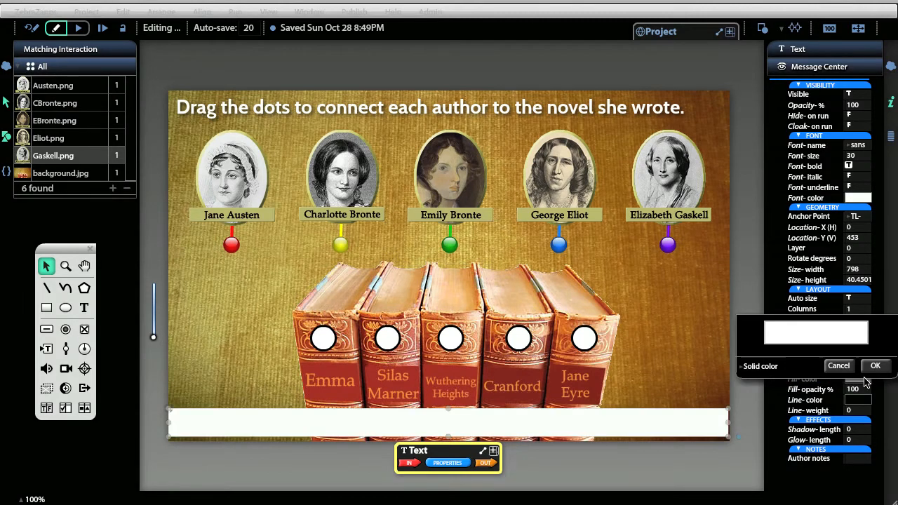
pyautogui.click(803, 341)
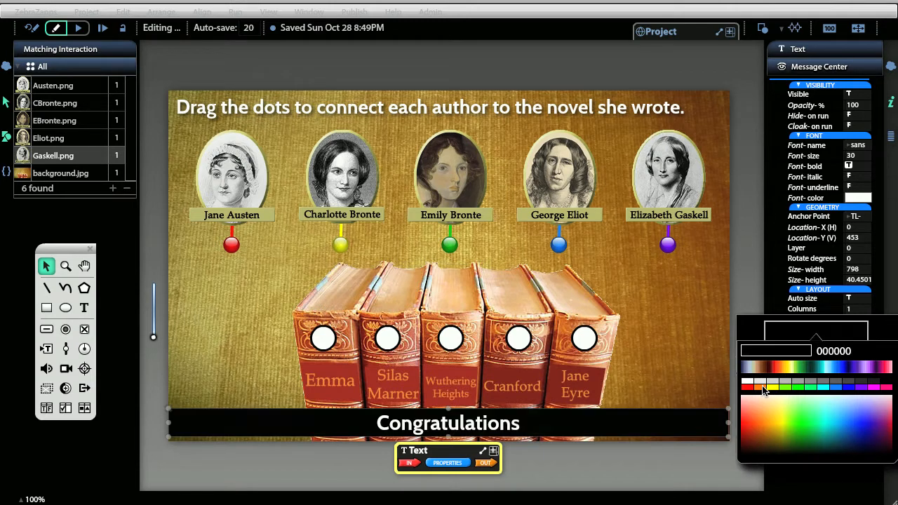
pyautogui.click(779, 373)
pyautogui.click(797, 340)
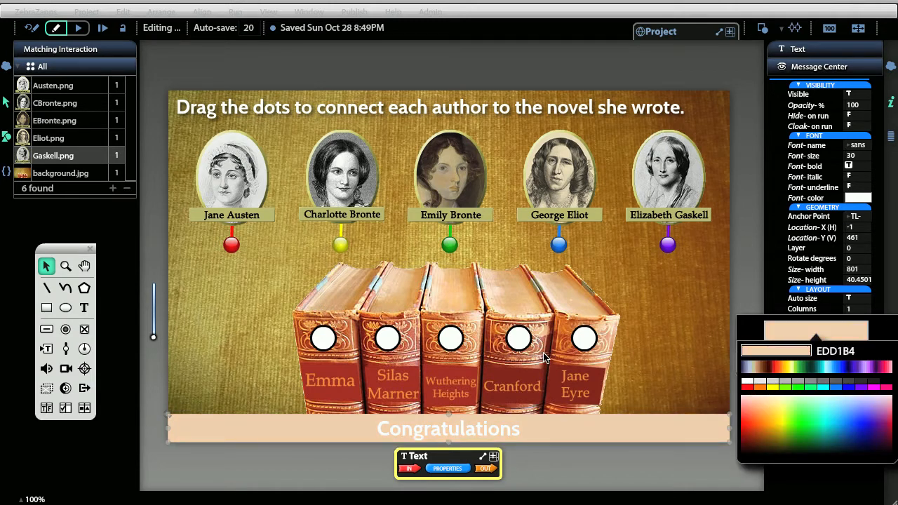
pyautogui.click(416, 370)
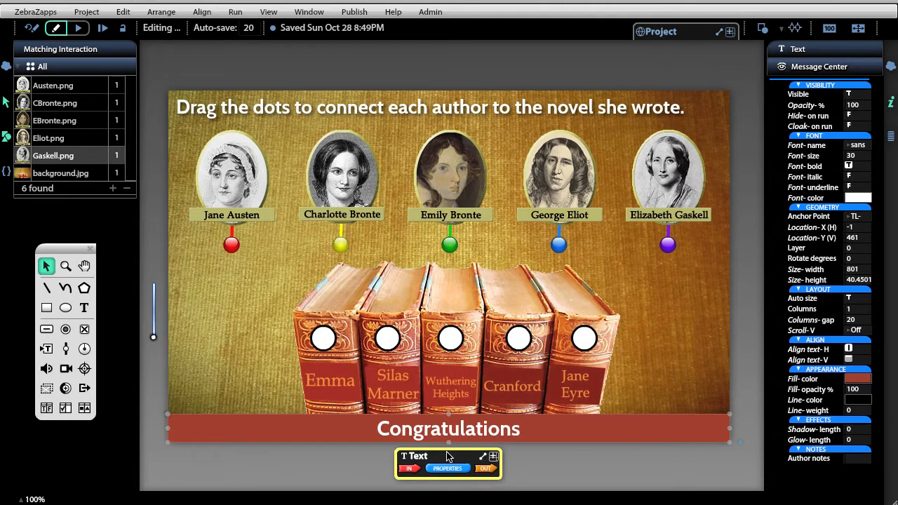
# - Rename the Congratulations text object "Correct Feedback" and set it to hide on run
pyautogui.moveTo(450, 456); pyautogui.dragTo(456, 345)
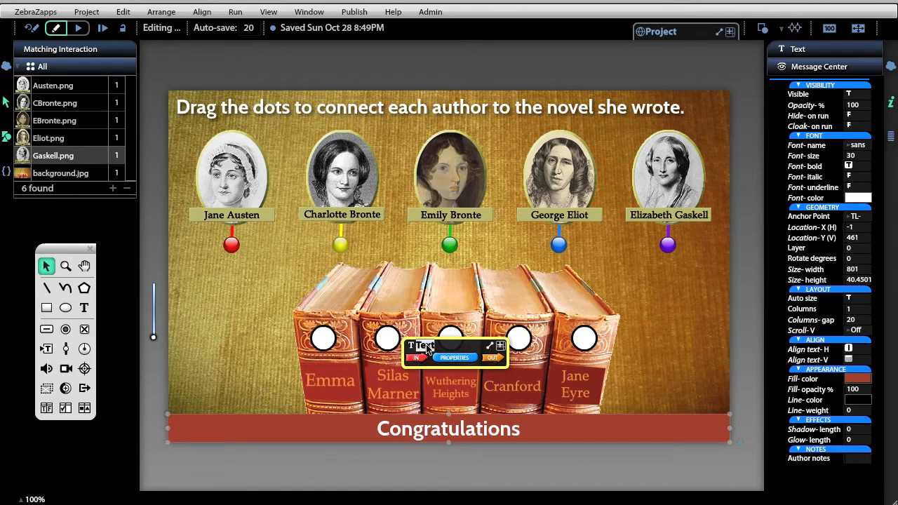
pyautogui.write('Correct Feedback')
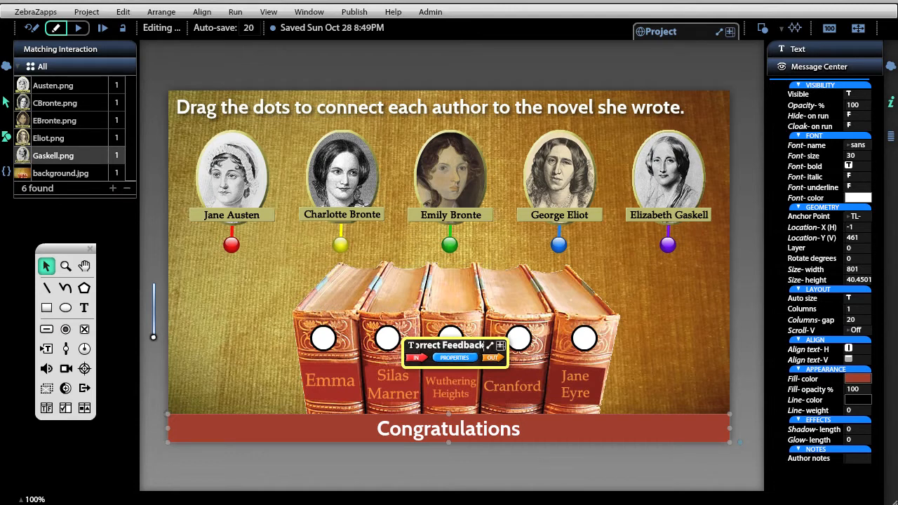
pyautogui.click(449, 358)
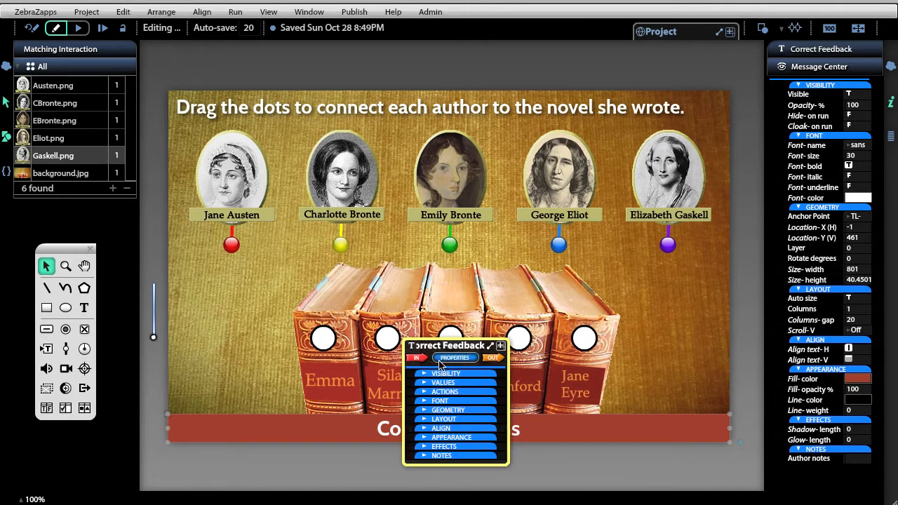
pyautogui.click(441, 375)
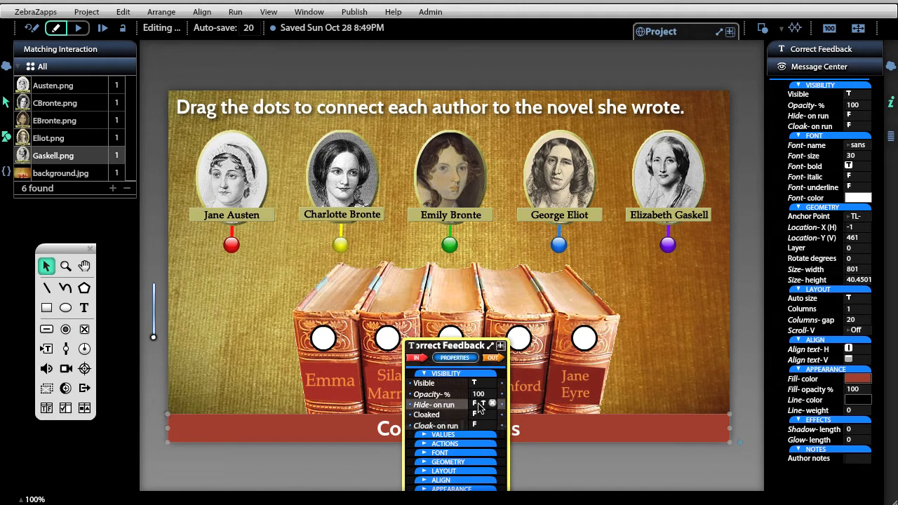
# - Connect the correctCount slider's Hit end value trigger to the Show action of Correct Feedback
pyautogui.click(154, 312)
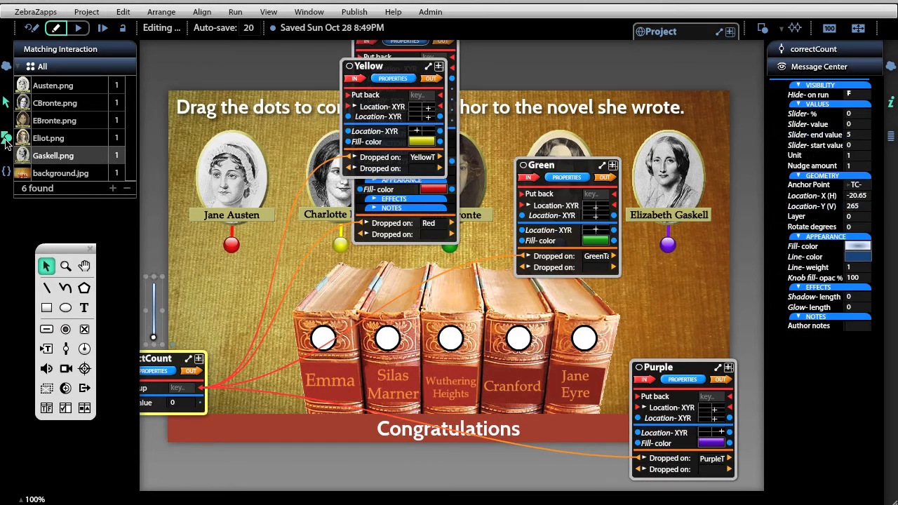
pyautogui.click(188, 373)
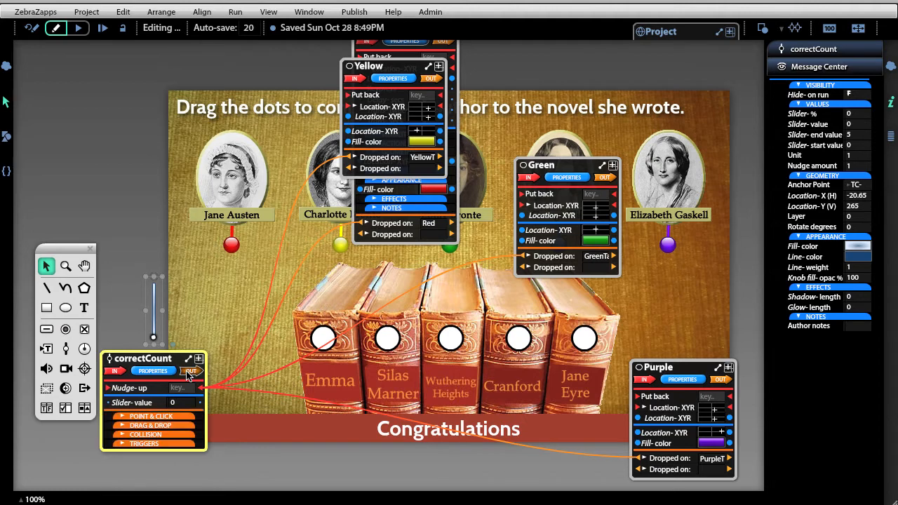
pyautogui.click(160, 443)
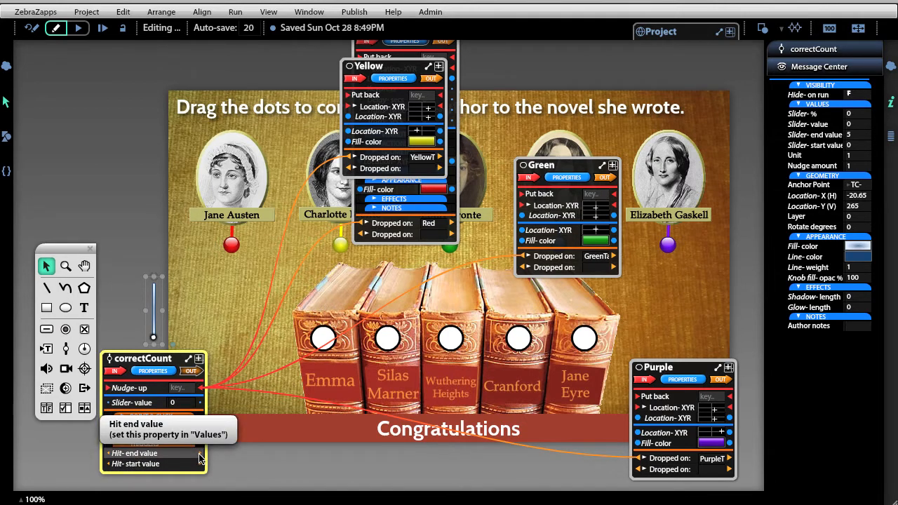
pyautogui.moveTo(200, 459); pyautogui.dragTo(427, 361)
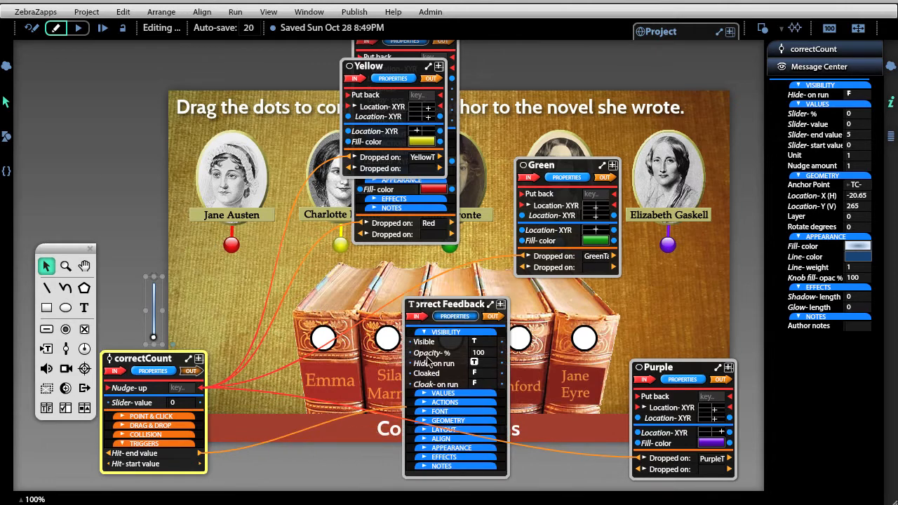
pyautogui.click(417, 316)
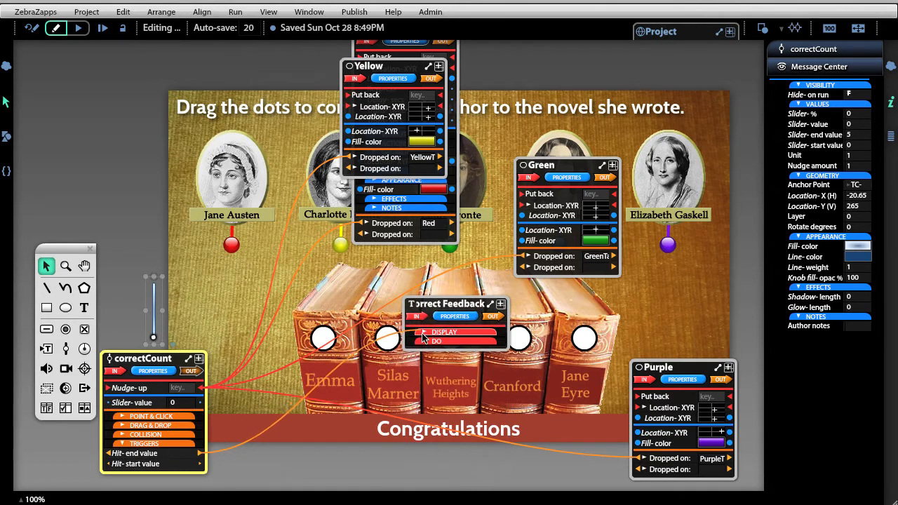
pyautogui.click(423, 333)
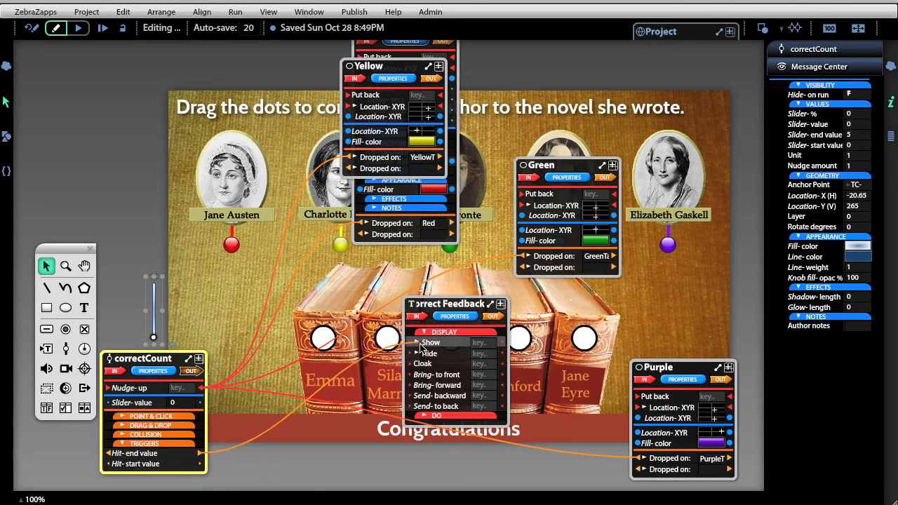
pyautogui.click(425, 343)
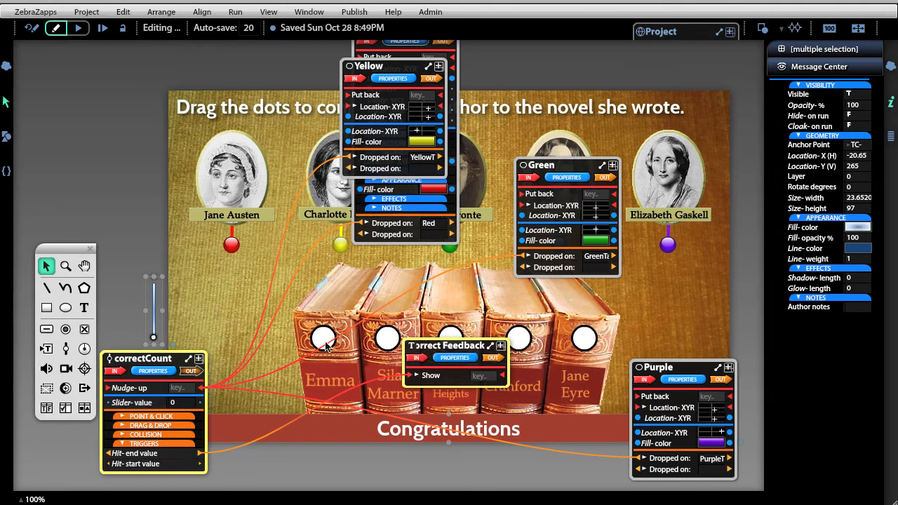
# - Test-run dropping Red on Emma, Yellow on Jane Eyre, Green on Wuthering Heights, Blue on Silas Marner and Purple on Cranford
pyautogui.click(78, 30)
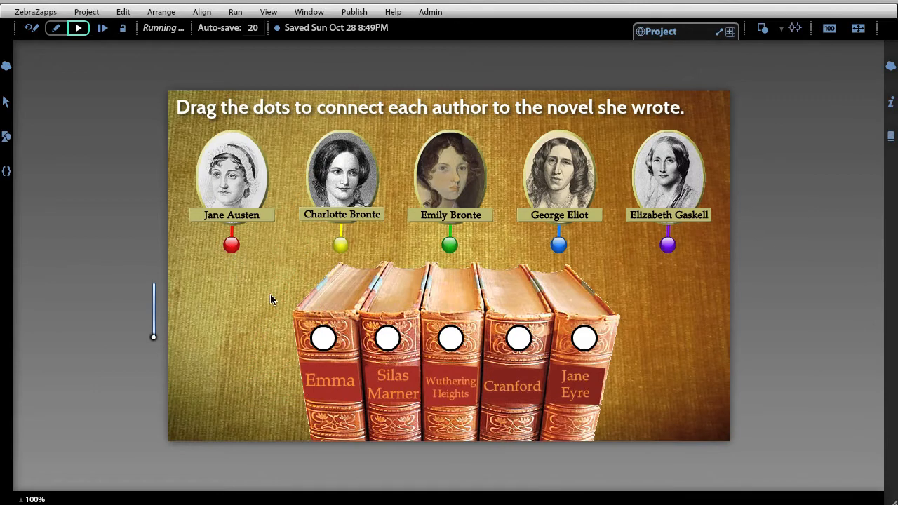
pyautogui.moveTo(232, 244); pyautogui.dragTo(320, 328)
pyautogui.moveTo(341, 244); pyautogui.dragTo(583, 340)
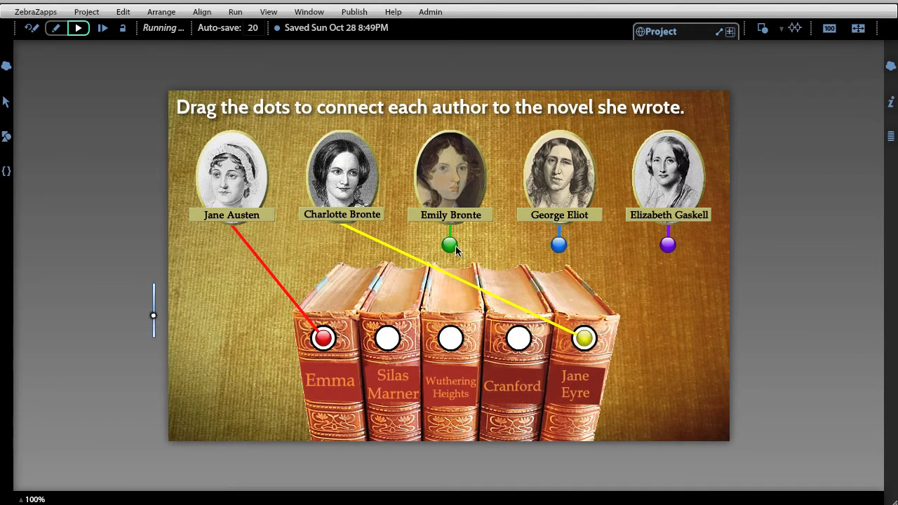
pyautogui.moveTo(449, 249); pyautogui.dragTo(452, 337)
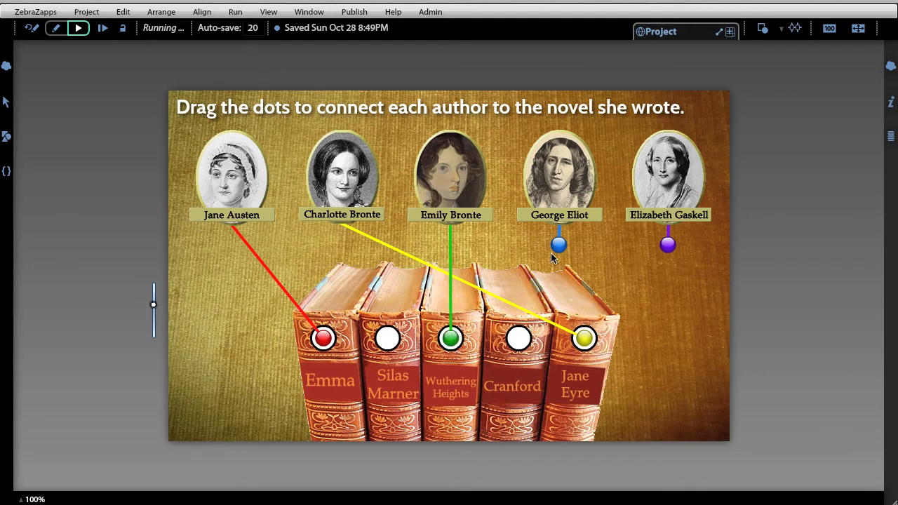
pyautogui.moveTo(559, 245); pyautogui.dragTo(388, 338)
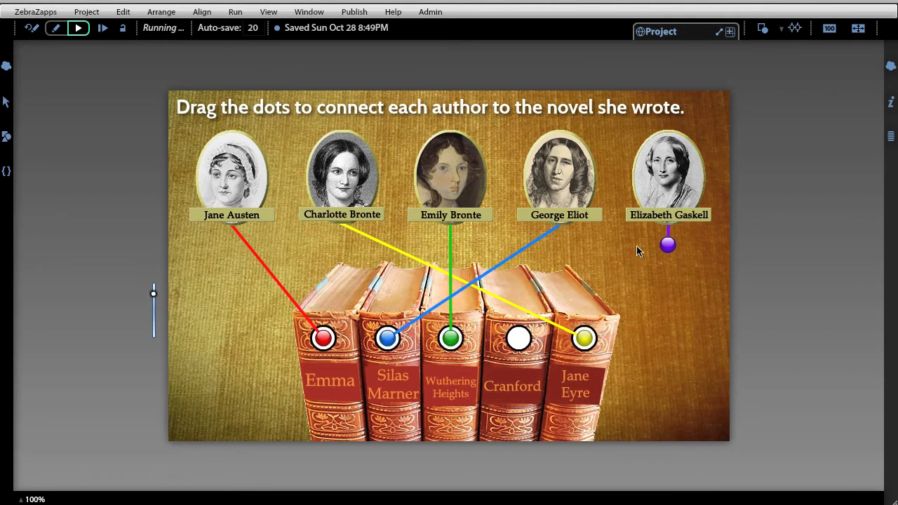
pyautogui.moveTo(665, 245); pyautogui.dragTo(519, 339)
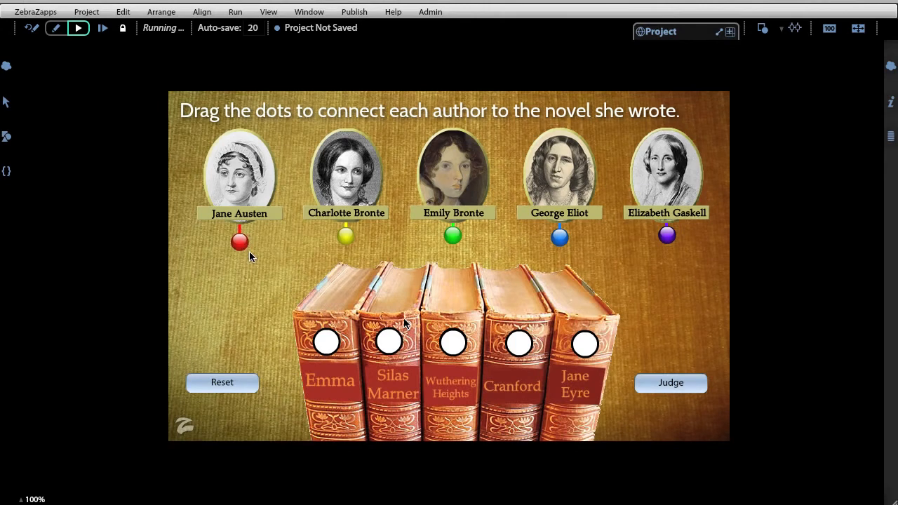
# - Test a partly wrong answer: Red on Emma, Yellow on Wuthering Heights, Green on Jane Eyre, Blue on Silas Marner, Purple on Cranford; judge it and reset
pyautogui.moveTo(240, 243); pyautogui.dragTo(328, 342)
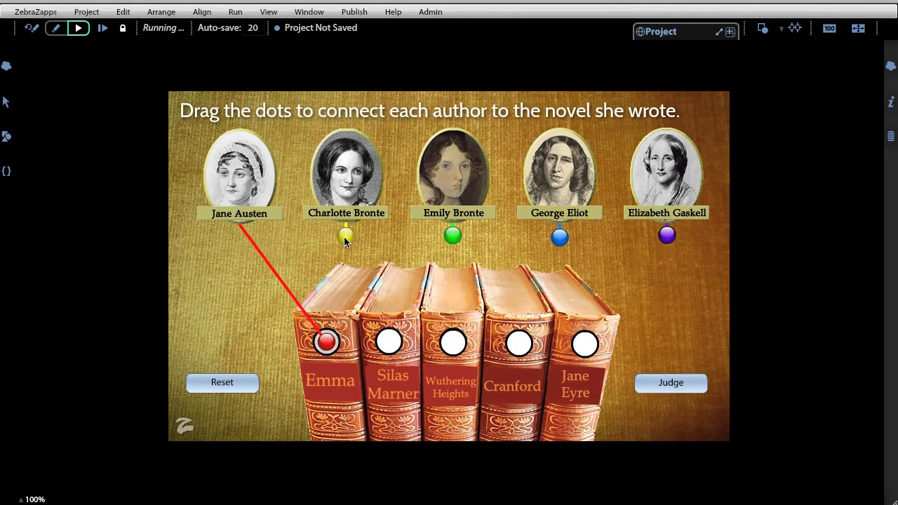
pyautogui.moveTo(344, 236); pyautogui.dragTo(456, 343)
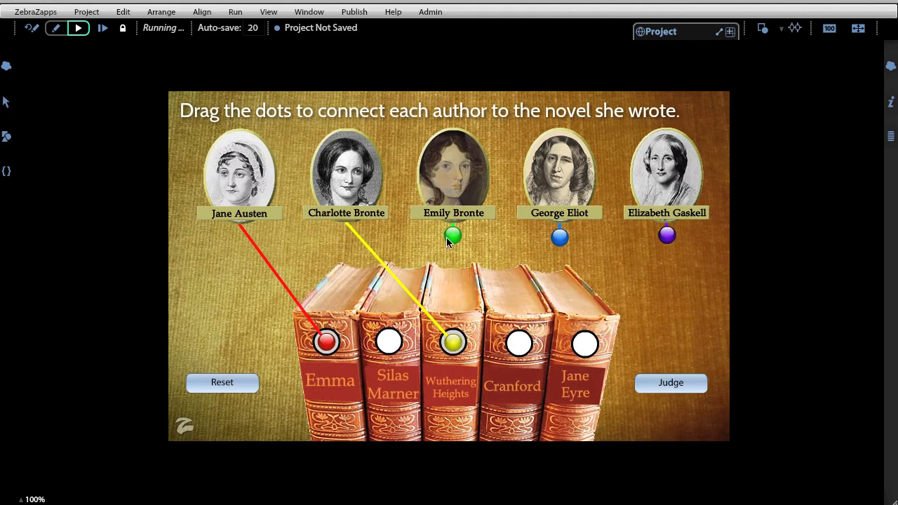
pyautogui.moveTo(450, 241); pyautogui.dragTo(587, 344)
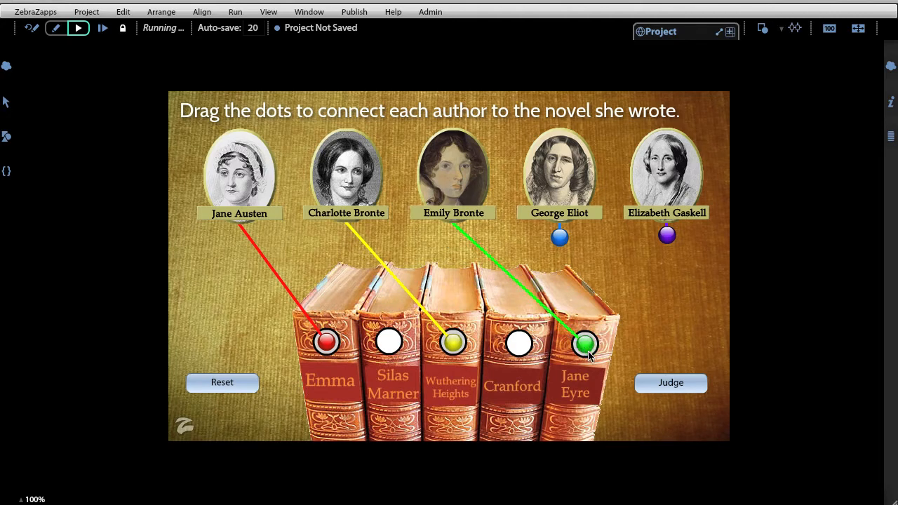
pyautogui.moveTo(560, 237); pyautogui.dragTo(390, 343)
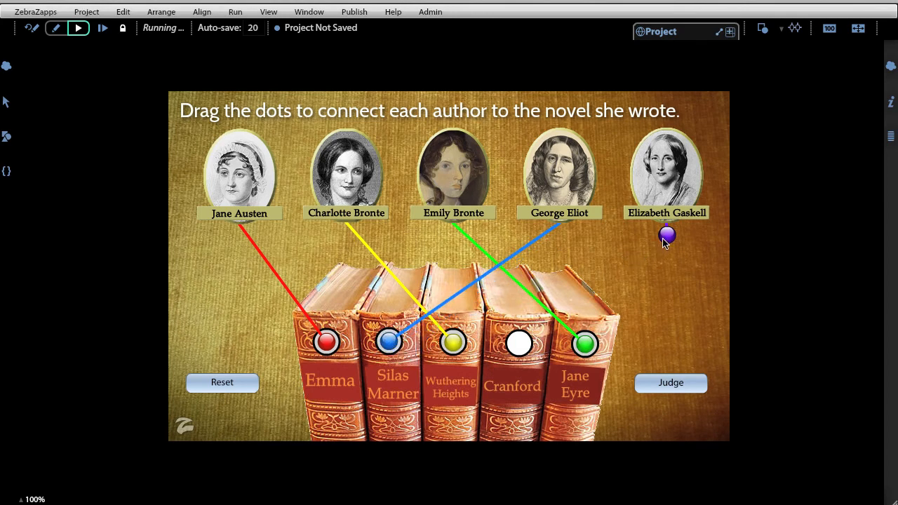
pyautogui.moveTo(667, 236); pyautogui.dragTo(517, 348)
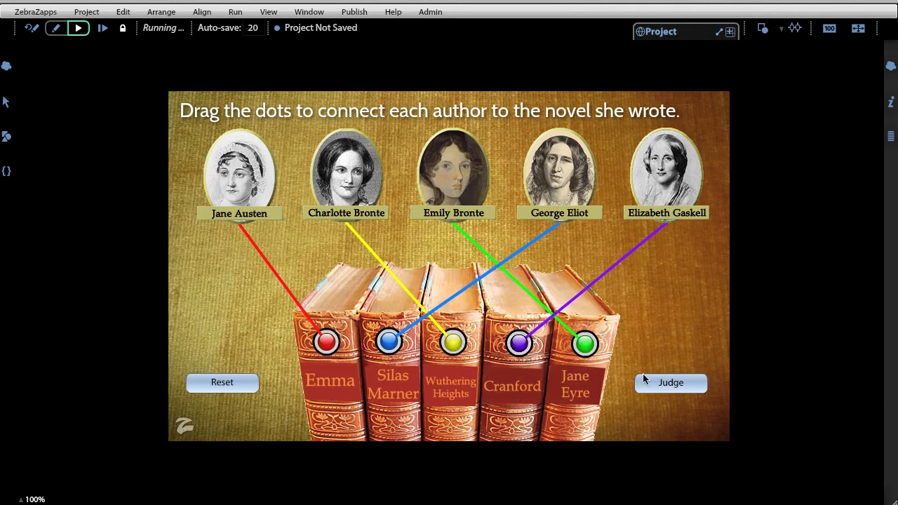
pyautogui.click(664, 380)
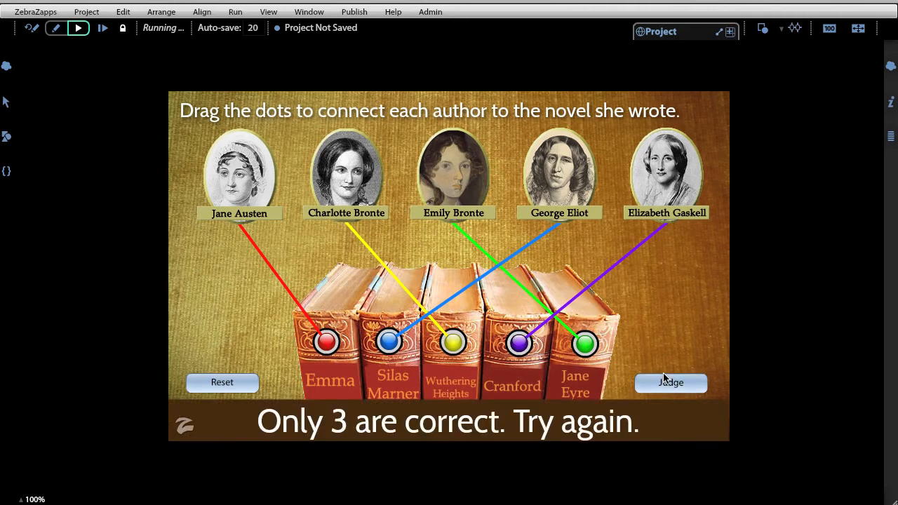
pyautogui.click(222, 382)
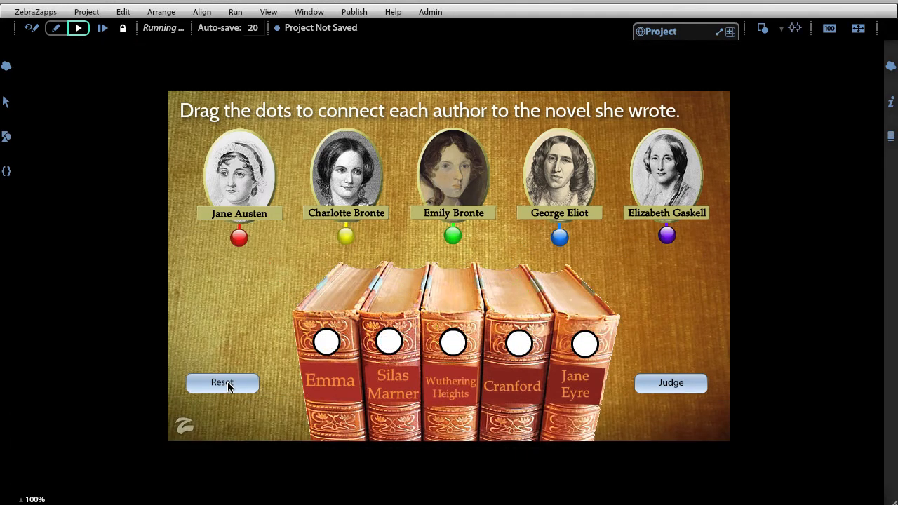
# - Test resetting a partial answer with Red placed on Emma and Yellow on Jane Eyre
pyautogui.moveTo(240, 239); pyautogui.dragTo(327, 342)
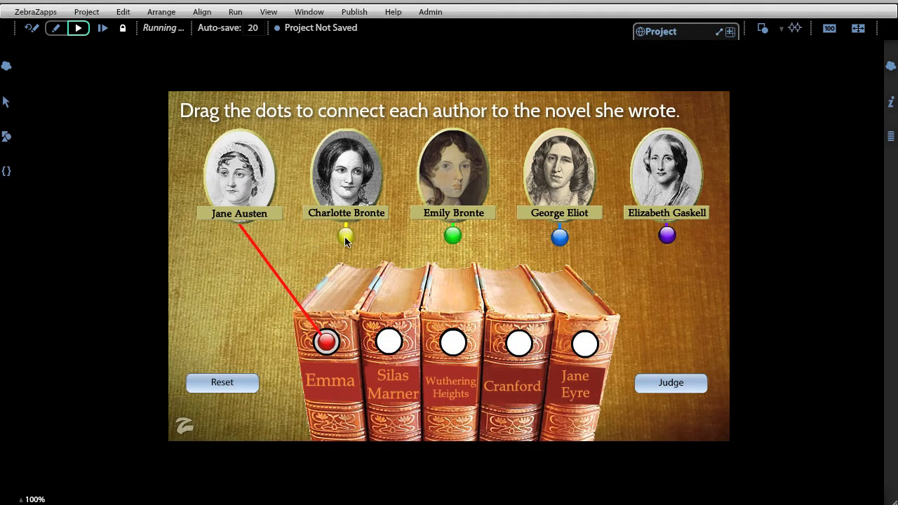
pyautogui.moveTo(345, 234); pyautogui.dragTo(581, 346)
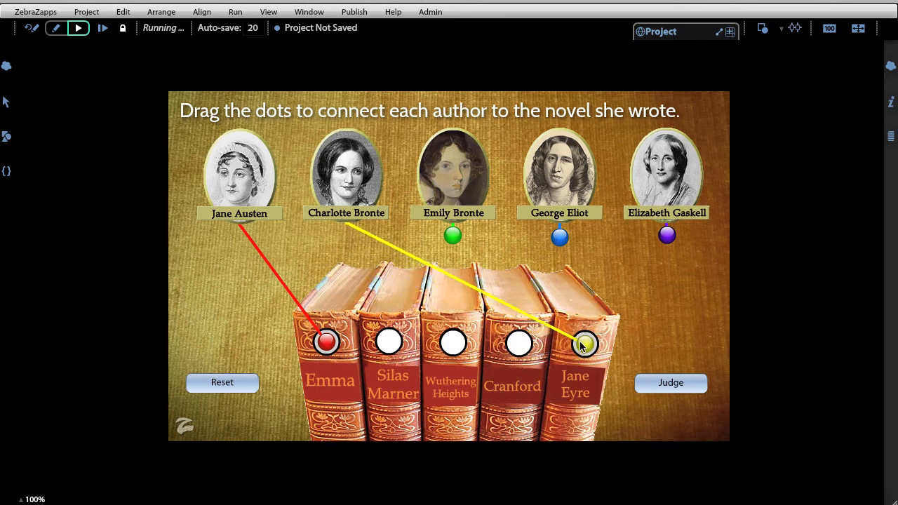
pyautogui.click(223, 383)
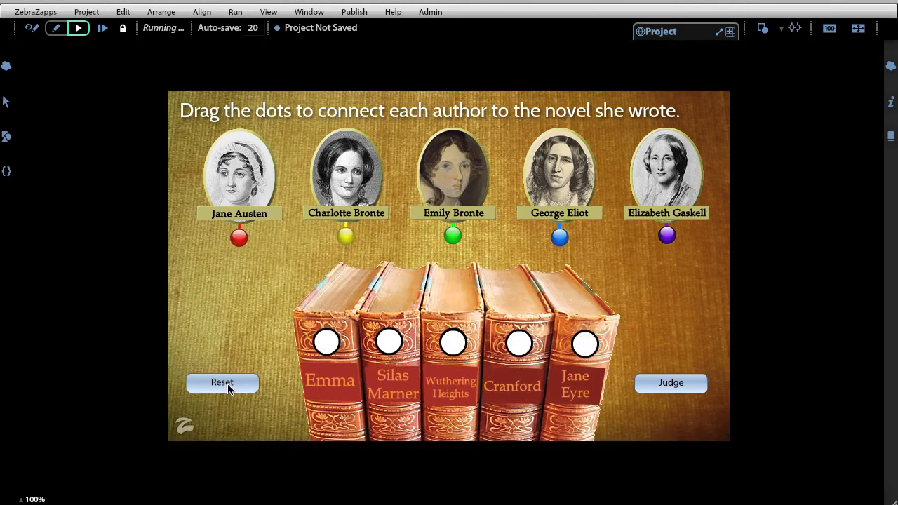
# - Match Red to Emma, Yellow to Jane Eyre, Green to Wuthering Heights, Blue to Silas Marner and Purple to Cranford, and judge the answer
pyautogui.moveTo(240, 239); pyautogui.dragTo(326, 341)
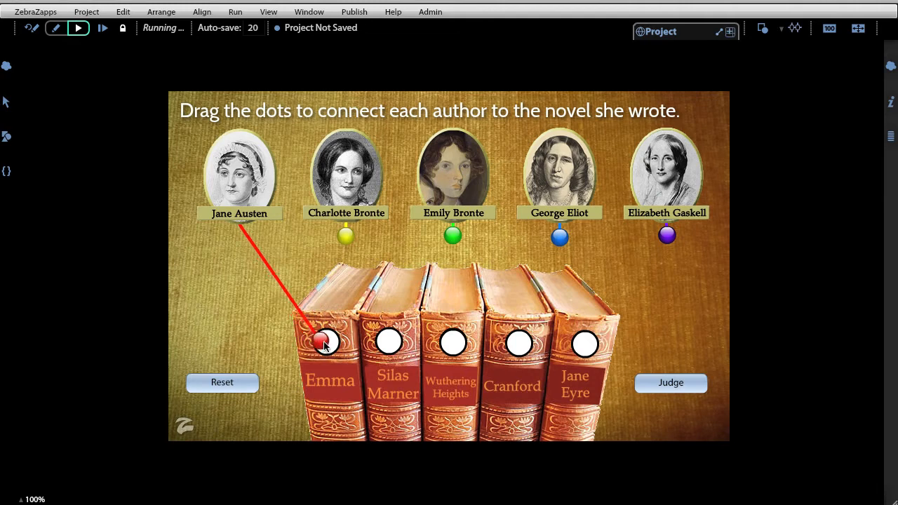
pyautogui.moveTo(348, 239); pyautogui.dragTo(587, 350)
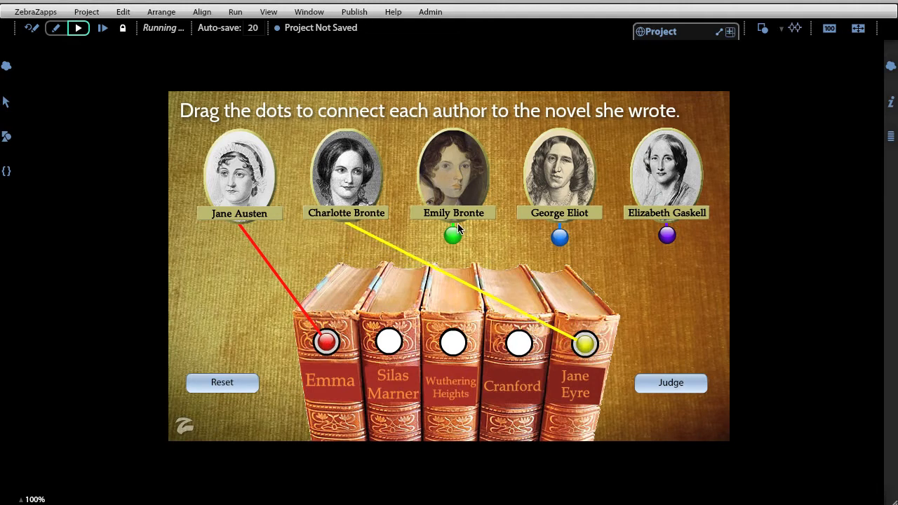
pyautogui.moveTo(453, 235); pyautogui.dragTo(451, 341)
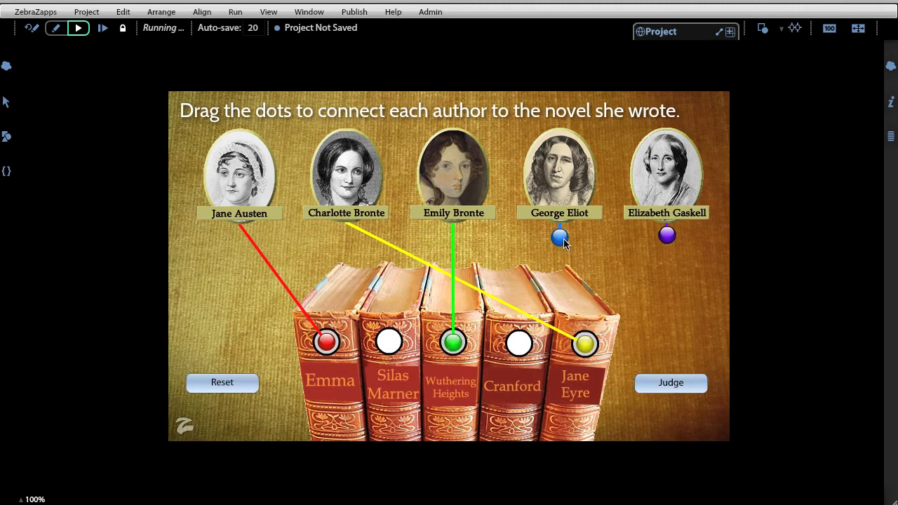
pyautogui.moveTo(560, 238); pyautogui.dragTo(389, 342)
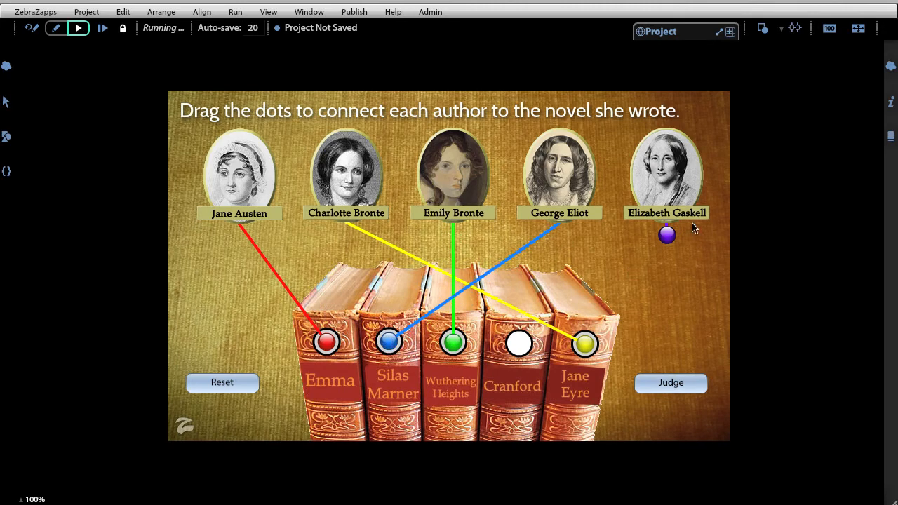
pyautogui.moveTo(667, 237); pyautogui.dragTo(519, 343)
pyautogui.click(653, 384)
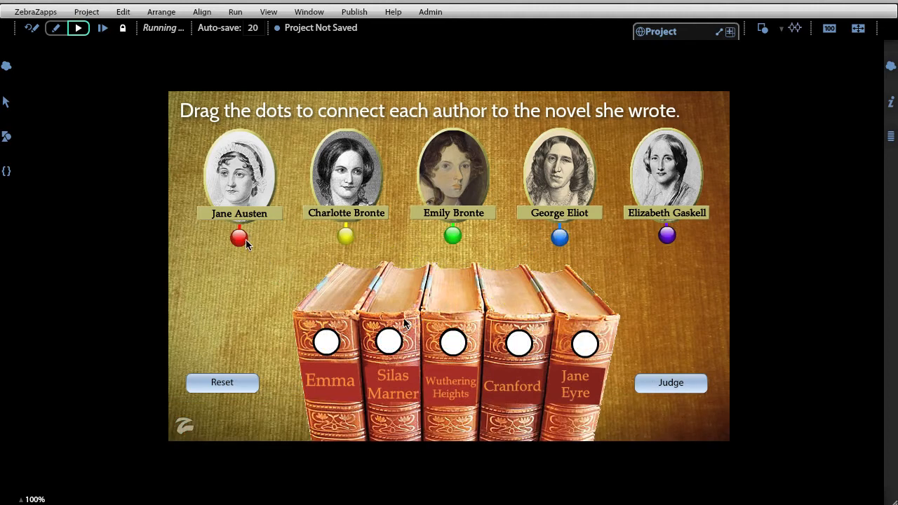
# - Judge another answer with Yellow on Wuthering Heights and Green on Jane Eyre, keeping Red on Emma, Blue on Silas Marner and Purple on Cranford
pyautogui.moveTo(294, 290); pyautogui.dragTo(335, 354)
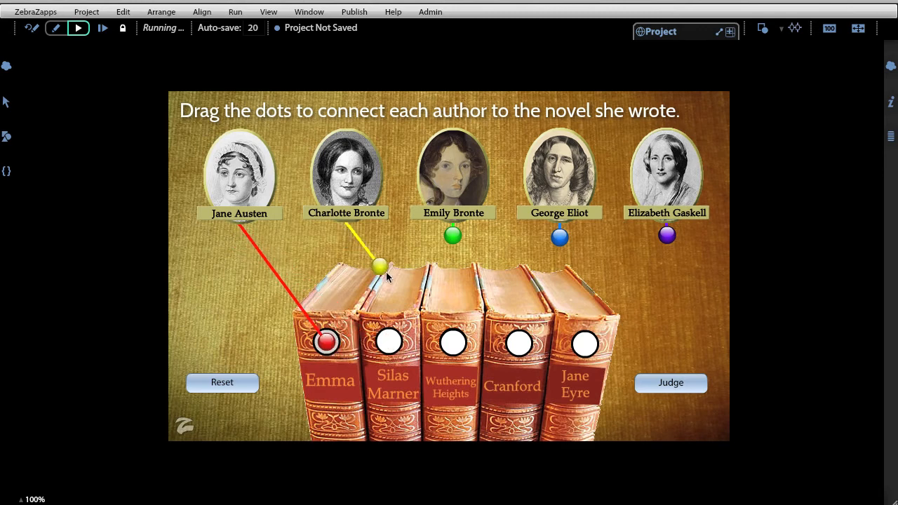
pyautogui.moveTo(386, 278); pyautogui.dragTo(461, 354)
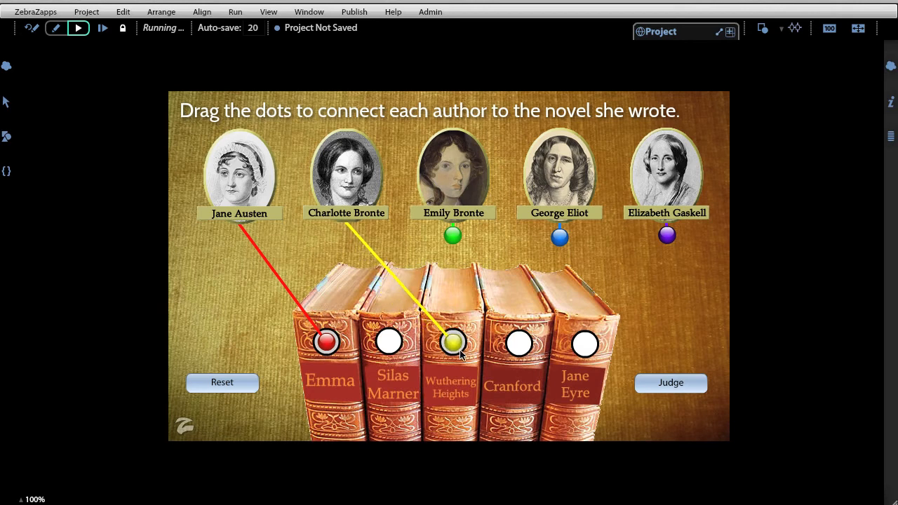
pyautogui.moveTo(449, 238); pyautogui.dragTo(589, 355)
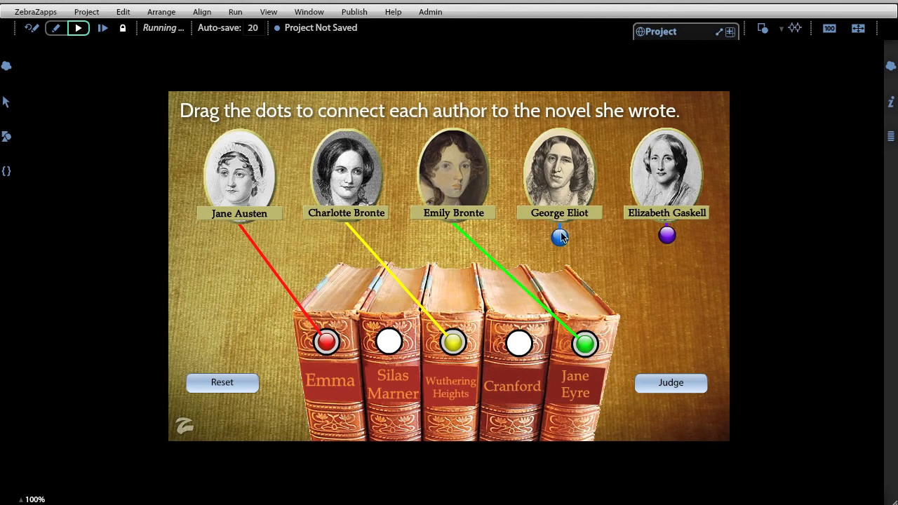
pyautogui.moveTo(560, 238); pyautogui.dragTo(407, 349)
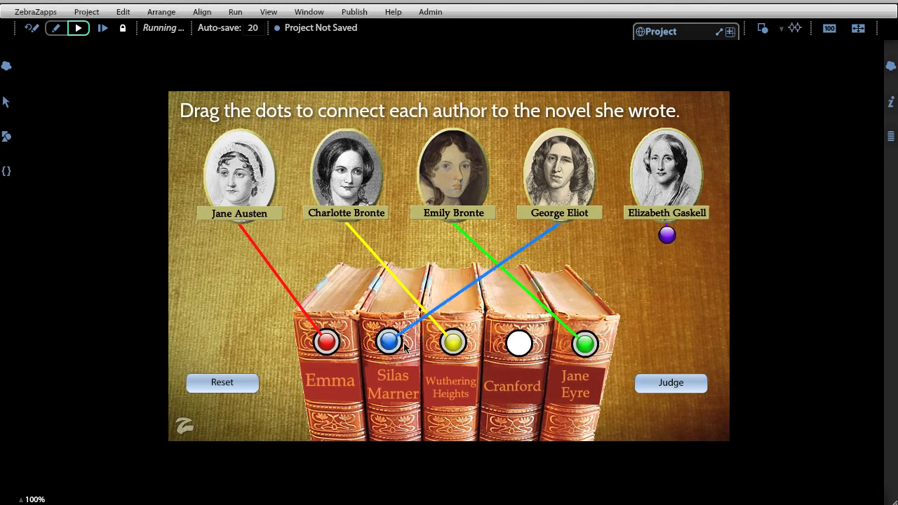
pyautogui.moveTo(667, 236); pyautogui.dragTo(520, 343)
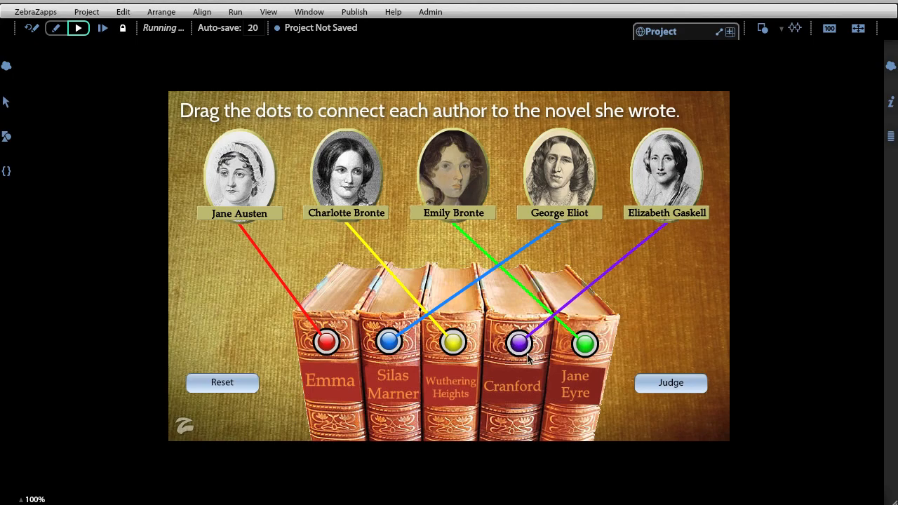
pyautogui.click(664, 379)
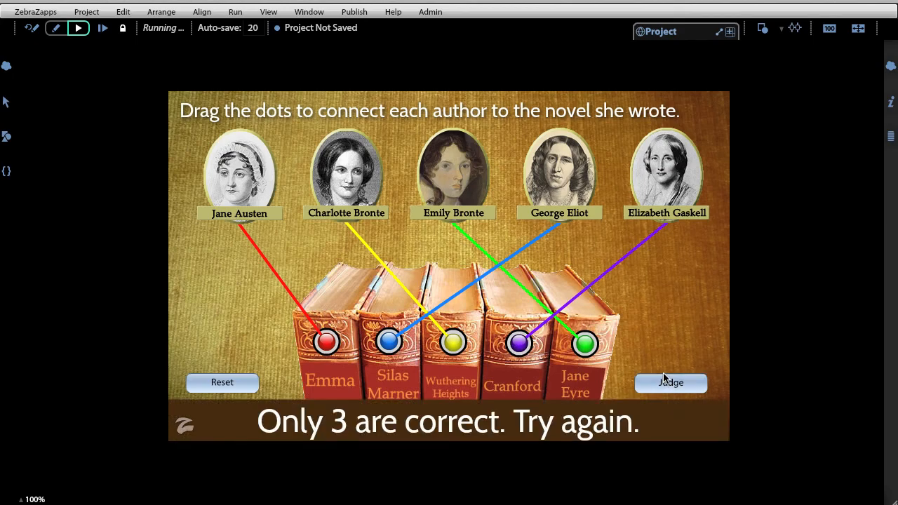